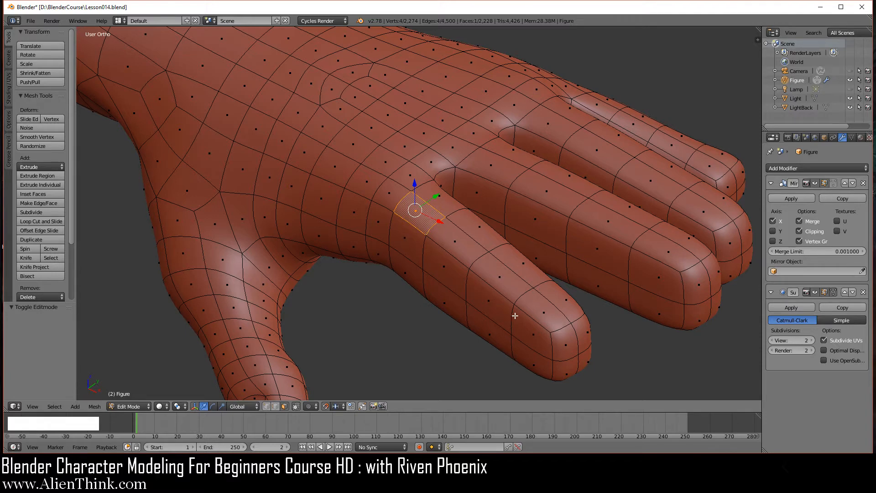
# Step: Lower the two-face-wide strip of ten faces along the index finger's top by 0.020 on Z, using Increment snapping
pyautogui.press('shift')
pyautogui.keyDown('shift'); pyautogui.rightClick(446, 207); pyautogui.keyUp('shift')
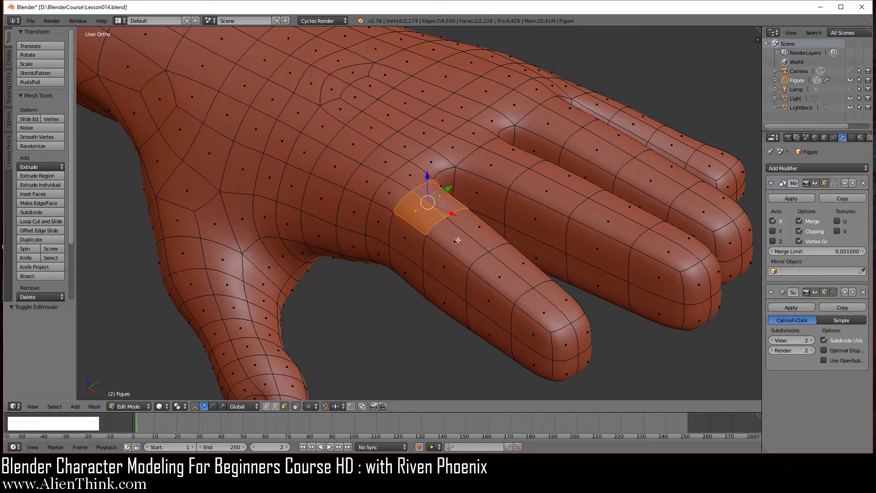
pyautogui.keyDown('shift'); pyautogui.rightClick(461, 257); pyautogui.keyUp('shift')
pyautogui.keyDown('shift'); pyautogui.rightClick(481, 229); pyautogui.keyUp('shift')
pyautogui.keyDown('shift'); pyautogui.rightClick(523, 267); pyautogui.keyUp('shift')
pyautogui.keyDown('shift'); pyautogui.rightClick(501, 277); pyautogui.keyUp('shift')
pyautogui.keyDown('shift'); pyautogui.rightClick(564, 297); pyautogui.keyUp('shift')
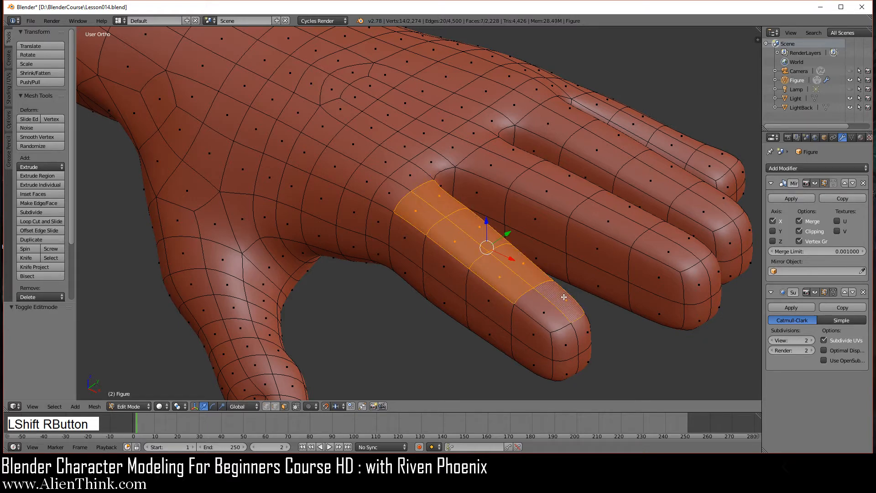
pyautogui.keyDown('shift'); pyautogui.rightClick(545, 312); pyautogui.keyUp('shift')
pyautogui.keyDown('shift'); pyautogui.rightClick(389, 193); pyautogui.keyUp('shift')
pyautogui.keyDown('shift'); pyautogui.rightClick(411, 176); pyautogui.keyUp('shift')
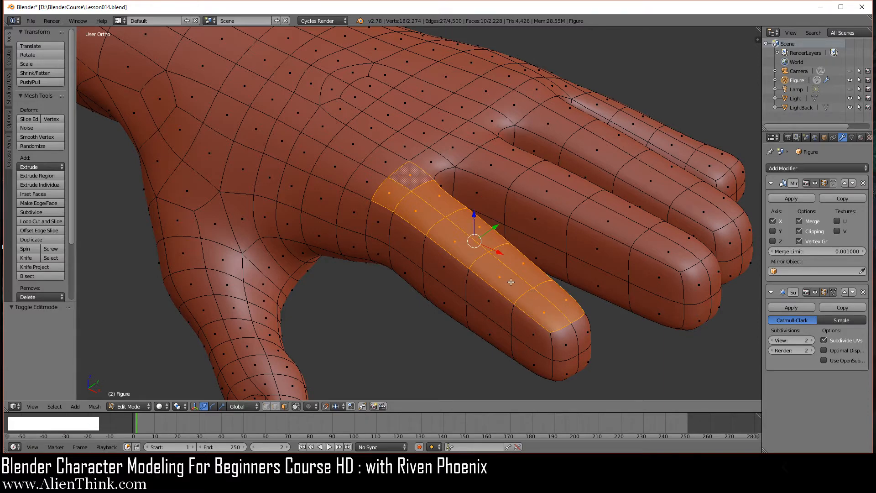
pyautogui.press('KP_1')
pyautogui.scroll(2, 443, 309)
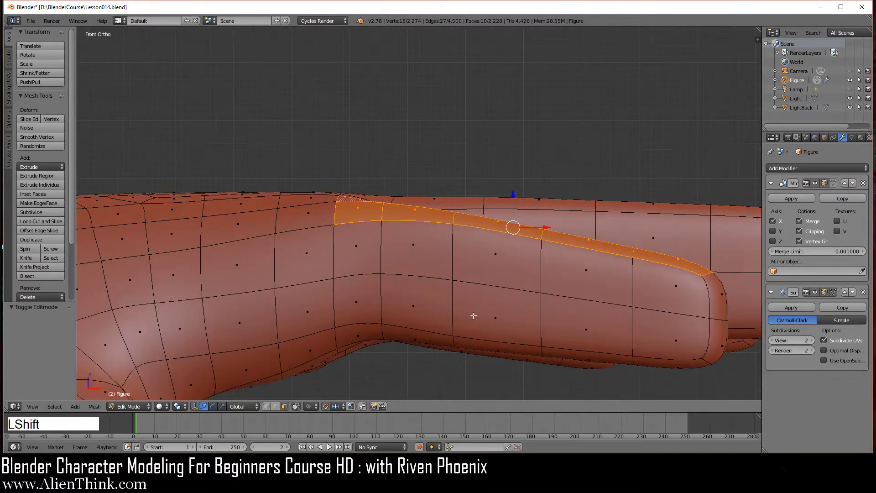
pyautogui.keyDown('shift'); pyautogui.moveTo(474, 317); pyautogui.dragTo(390, 263, button='middle'); pyautogui.keyUp('shift')
pyautogui.click(336, 406)
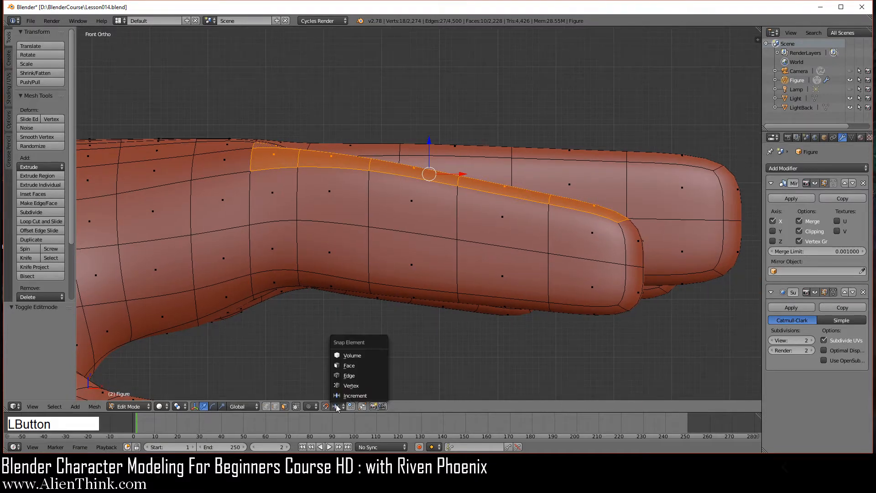
pyautogui.click(351, 396)
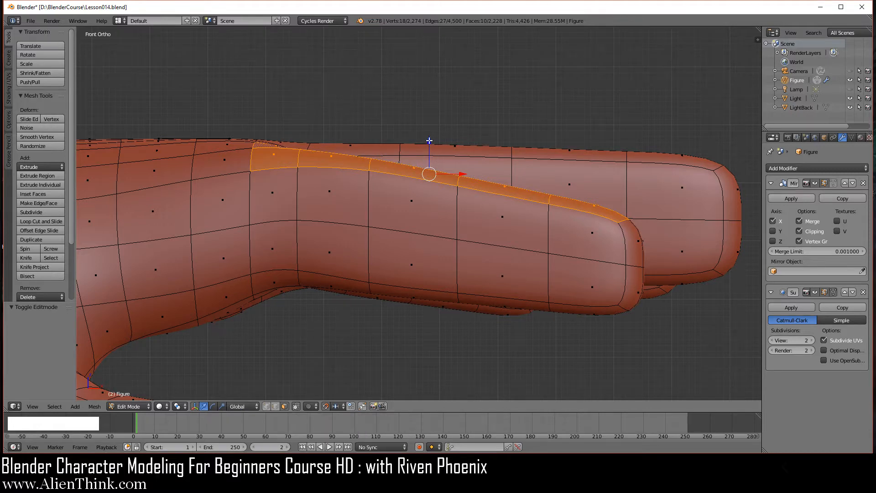
pyautogui.moveTo(429, 141); pyautogui.dragTo(427, 150)
# Step: Smooth the selected strip of faces along the top of the index finger three times
pyautogui.press('w')
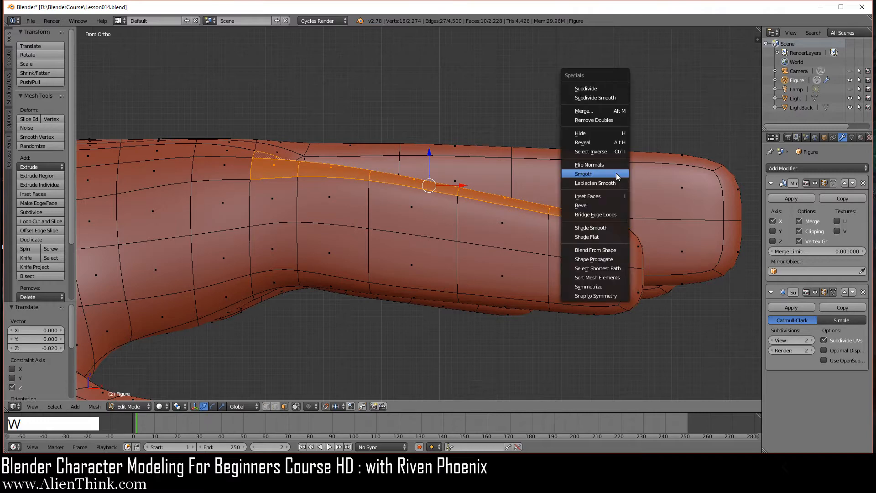
pyautogui.click(617, 174)
pyautogui.press('w')
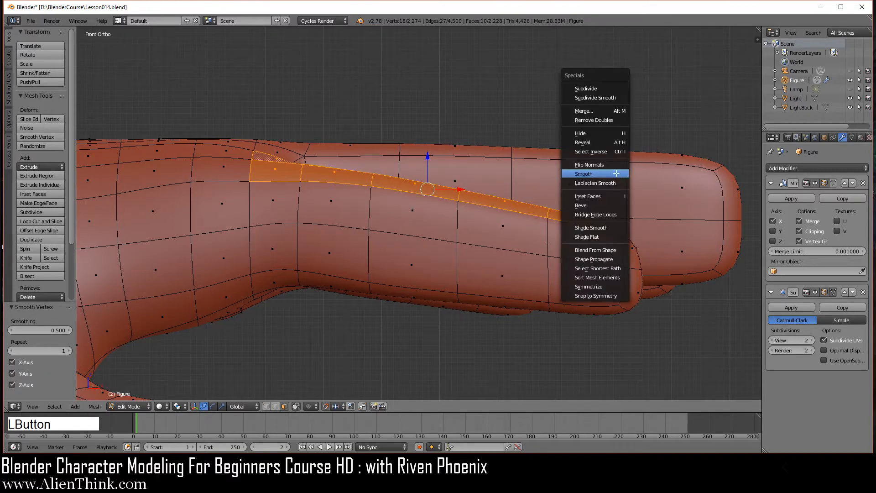
pyautogui.click(616, 173)
pyautogui.press('w')
pyautogui.click(616, 173)
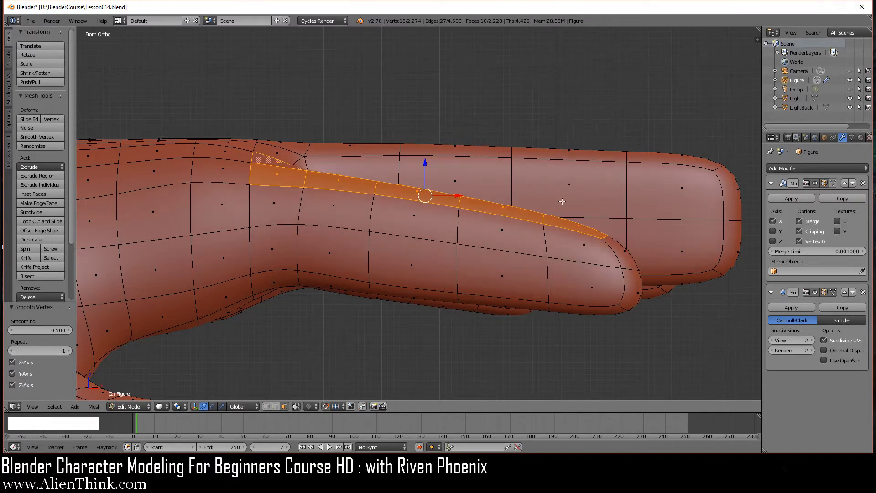
# Step: Switch to edge selection with the index fingertip in view
pyautogui.click(275, 406)
pyautogui.moveTo(470, 197); pyautogui.dragTo(417, 228, button='middle')
pyautogui.rightClick(559, 270)
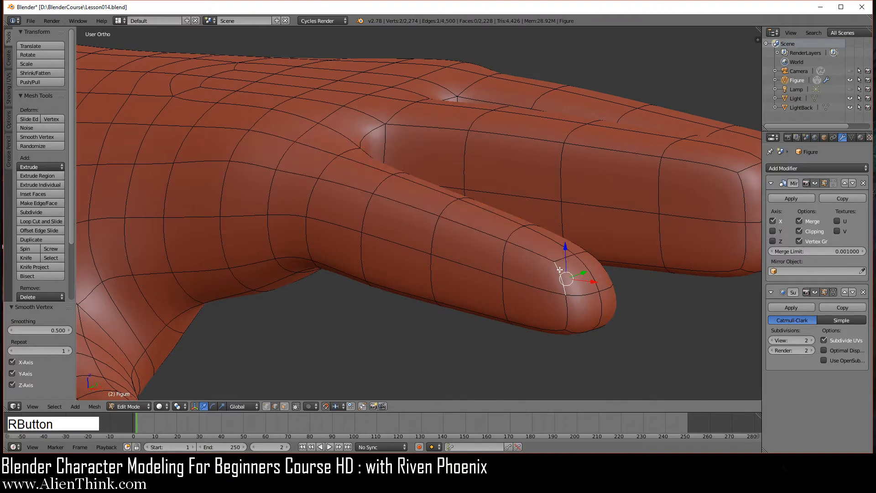
pyautogui.keyDown('shift'); pyautogui.rightClick(537, 255); pyautogui.keyUp('shift')
pyautogui.keyDown('shift'); pyautogui.rightClick(568, 259); pyautogui.keyUp('shift')
pyautogui.moveTo(488, 226); pyautogui.dragTo(470, 210, button='middle')
pyautogui.rightClick(450, 216)
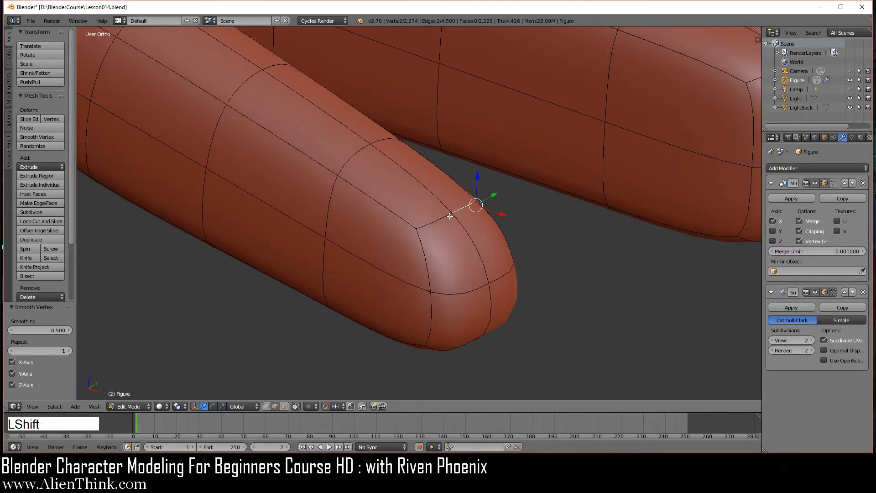
pyautogui.keyDown('shift'); pyautogui.rightClick(446, 218); pyautogui.keyUp('shift')
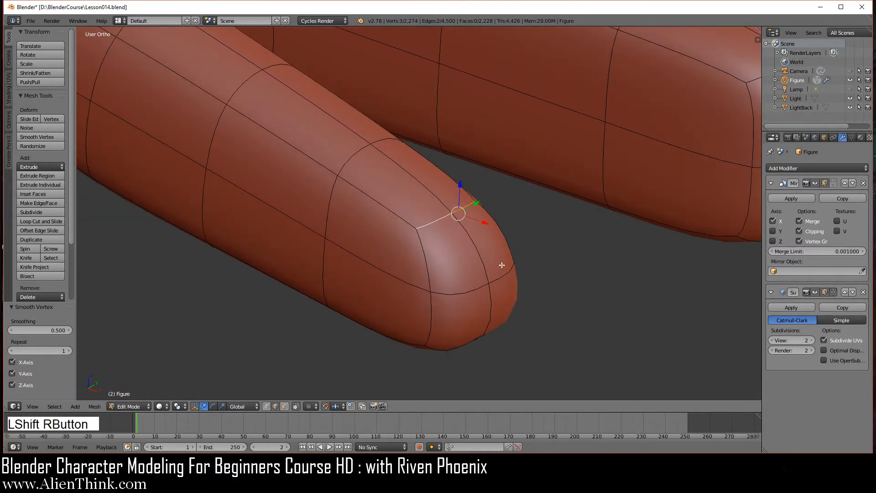
pyautogui.rightClick(439, 221)
pyautogui.keyDown('shift'); pyautogui.rightClick(425, 221); pyautogui.keyUp('shift')
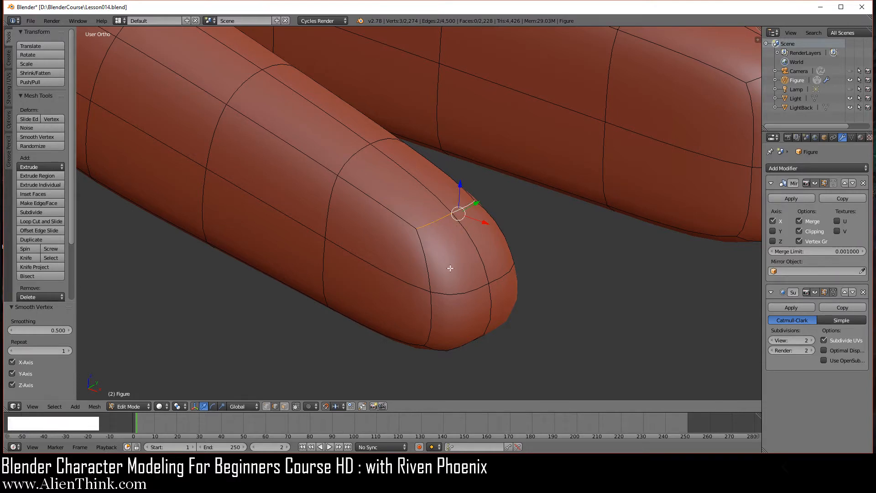
pyautogui.press('a')
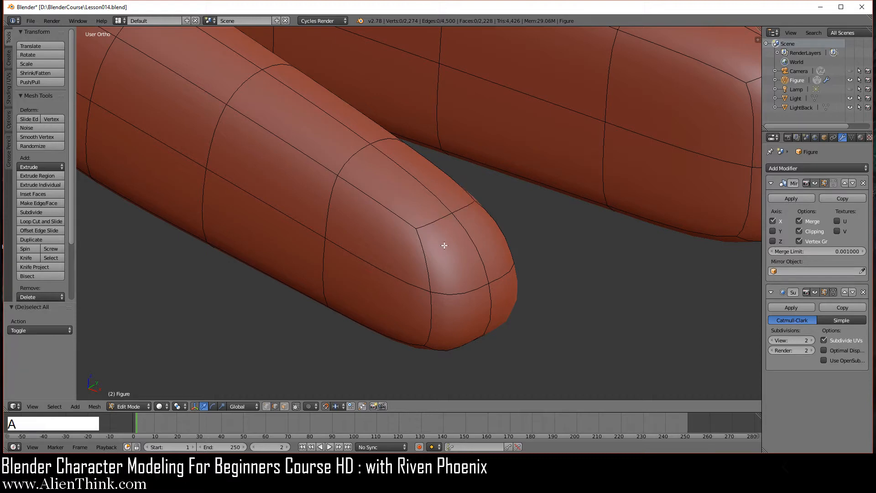
# Step: Select the two edges running across the top of the index fingertip and move them 0.060 along X
pyautogui.press('alt')
pyautogui.keyDown('alt'); pyautogui.rightClick(438, 219); pyautogui.keyUp('alt')
pyautogui.moveTo(469, 264); pyautogui.dragTo(434, 240, button='middle')
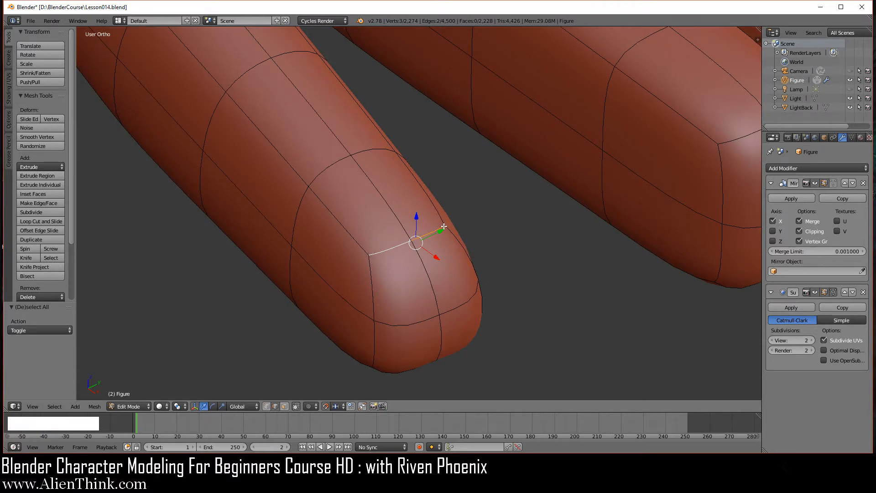
pyautogui.moveTo(444, 226); pyautogui.dragTo(426, 240, button='middle')
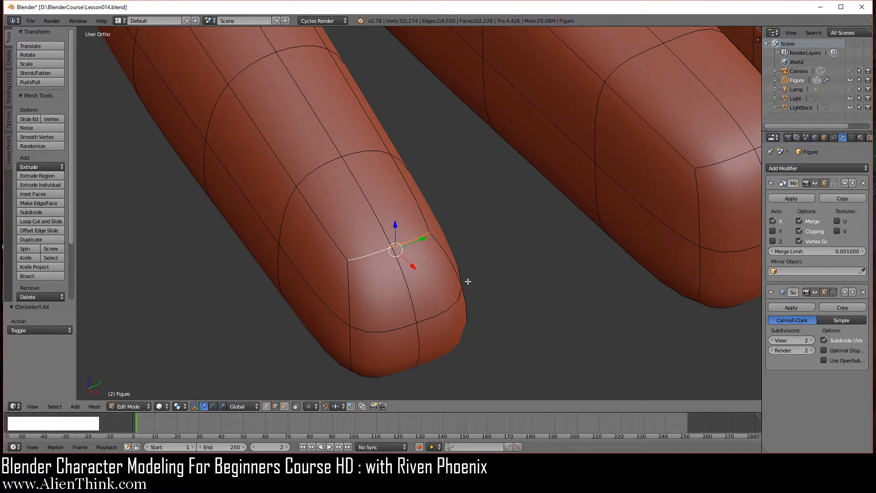
pyautogui.press('KP_1')
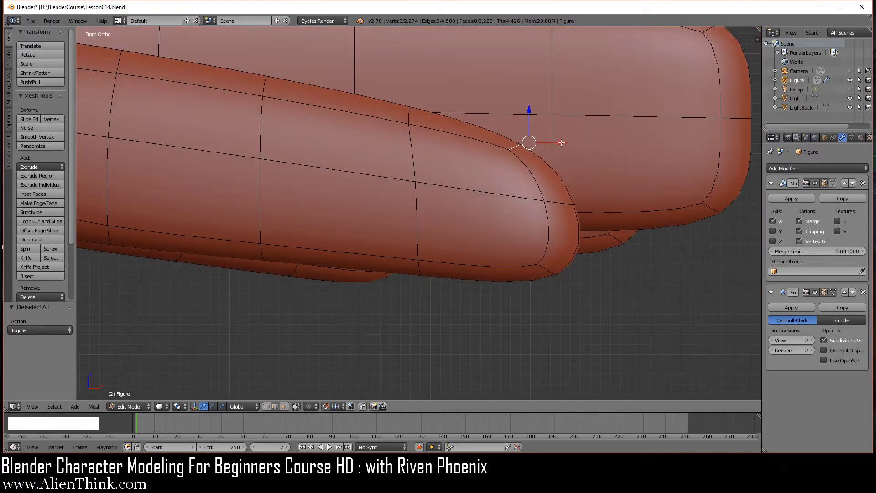
pyautogui.moveTo(561, 142); pyautogui.dragTo(617, 141)
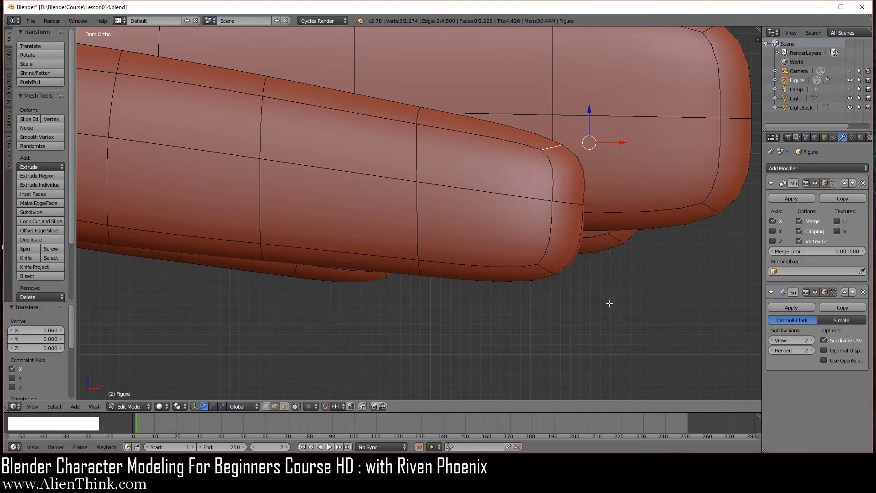
# Step: Smooth the six faces in two rows on the palm side of the index finger, starting at the tip, four times
pyautogui.scroll(-4, 522, 275)
pyautogui.keyDown('shift'); pyautogui.moveTo(456, 256); pyautogui.dragTo(406, 169, button='middle'); pyautogui.keyUp('shift')
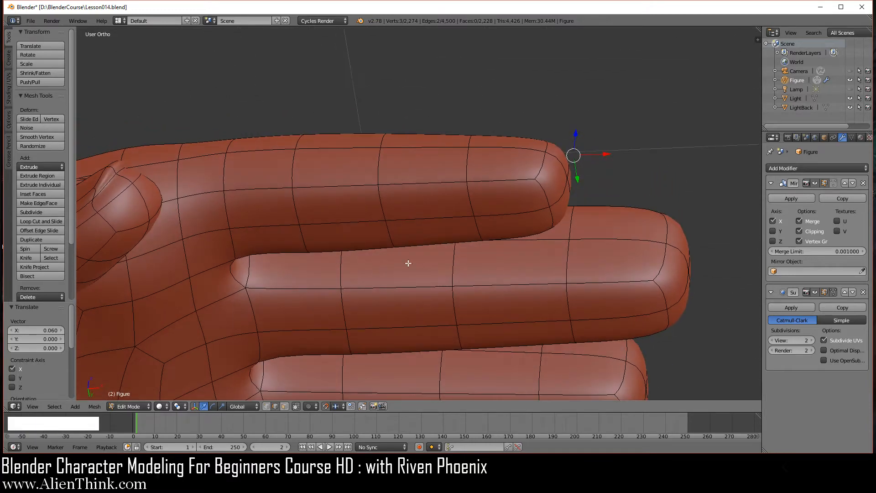
pyautogui.click(286, 406)
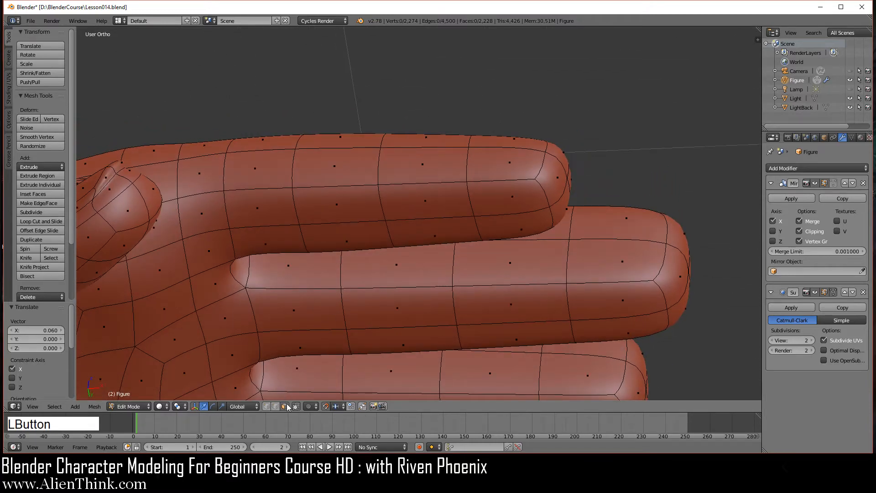
pyautogui.rightClick(513, 200)
pyautogui.keyDown('shift'); pyautogui.rightClick(508, 231); pyautogui.keyUp('shift')
pyautogui.keyDown('shift'); pyautogui.rightClick(437, 210); pyautogui.keyUp('shift')
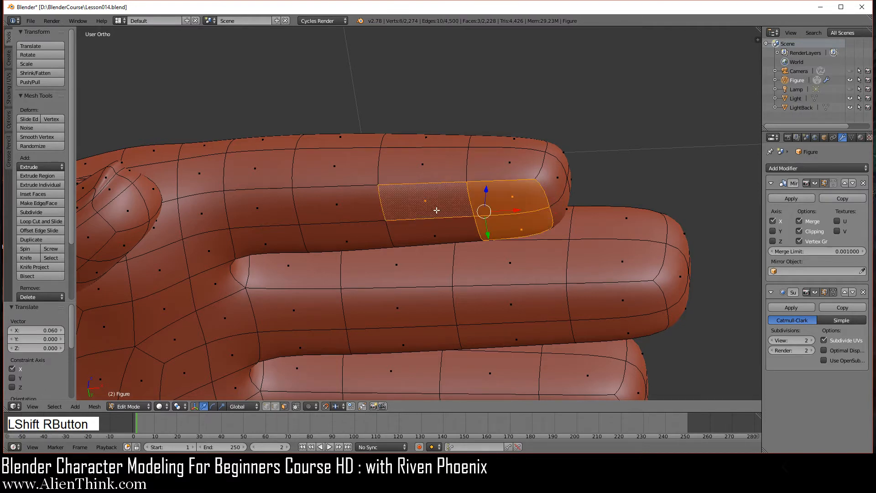
pyautogui.keyDown('shift'); pyautogui.rightClick(431, 229); pyautogui.keyUp('shift')
pyautogui.keyDown('shift'); pyautogui.rightClick(370, 234); pyautogui.keyUp('shift')
pyautogui.keyDown('shift'); pyautogui.rightClick(360, 210); pyautogui.keyUp('shift')
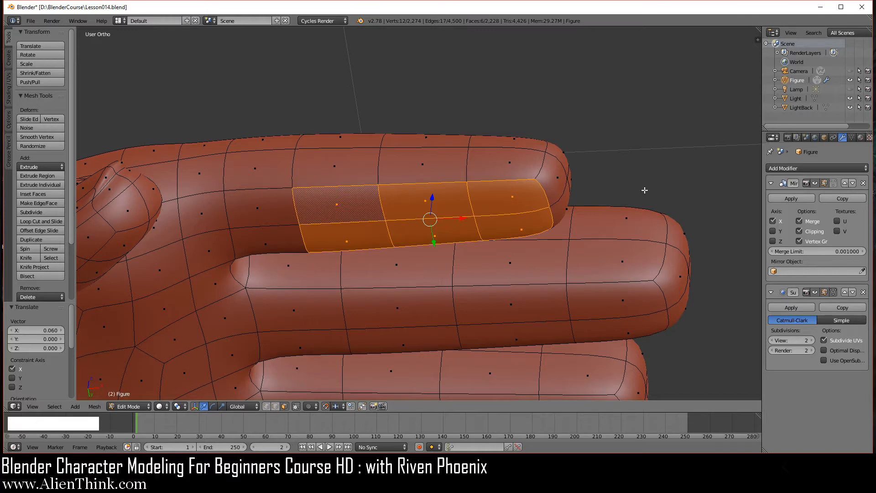
pyautogui.press('w')
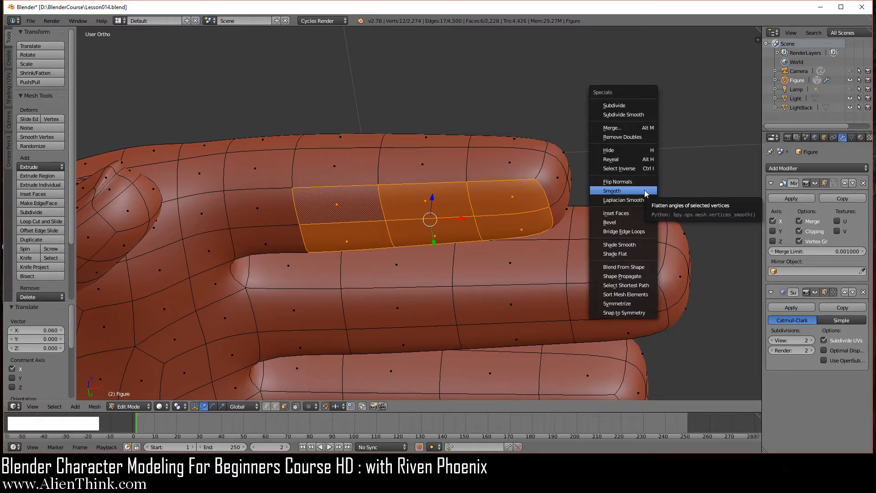
pyautogui.click(645, 194)
pyautogui.press('w')
pyautogui.click(645, 190)
pyautogui.press('w')
pyautogui.click(645, 191)
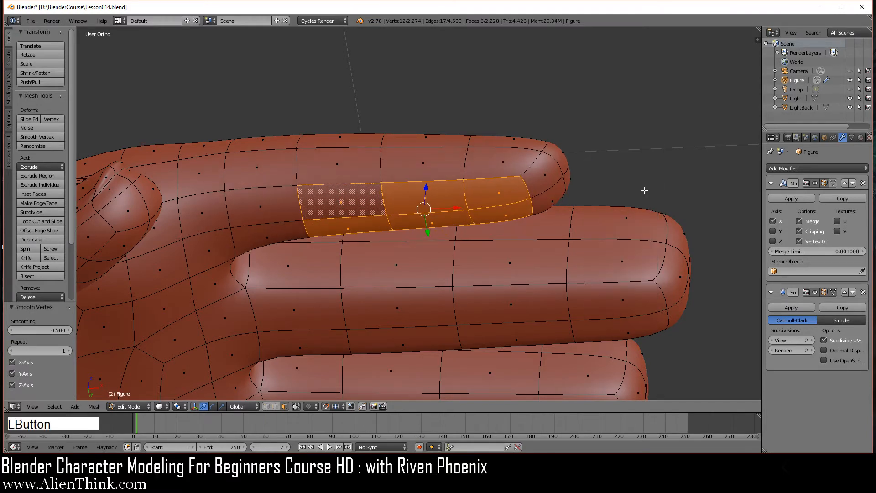
pyautogui.press('w')
pyautogui.click(645, 191)
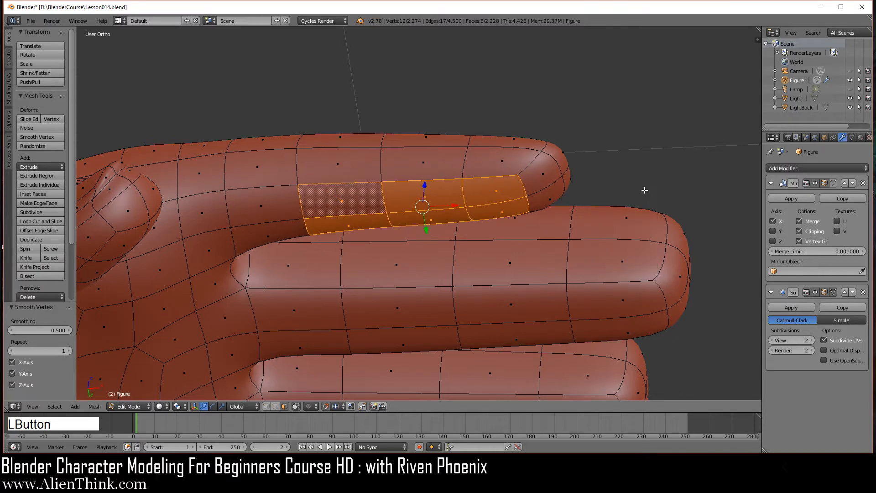
# Step: Lower the two palm-side faces at the base of the index finger by 0.010 on Z and rotate them -10° in front view
pyautogui.rightClick(284, 210)
pyautogui.keyDown('shift'); pyautogui.rightClick(284, 230); pyautogui.keyUp('shift')
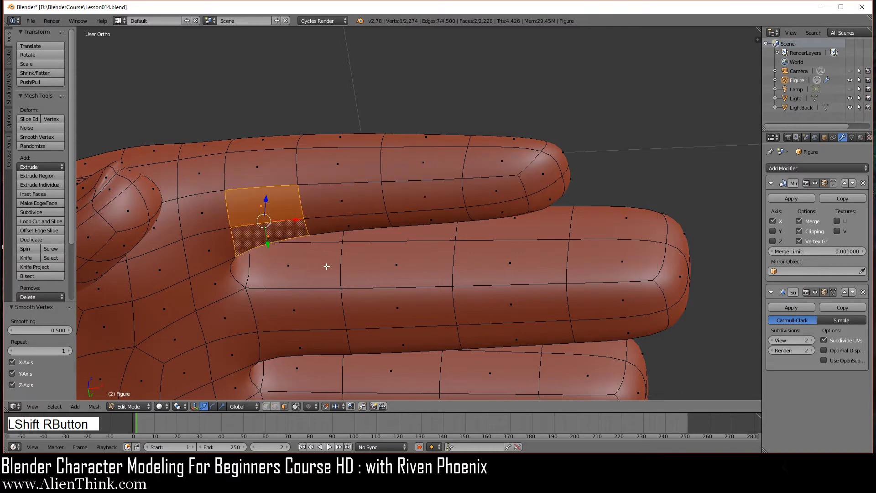
pyautogui.press('KP_1')
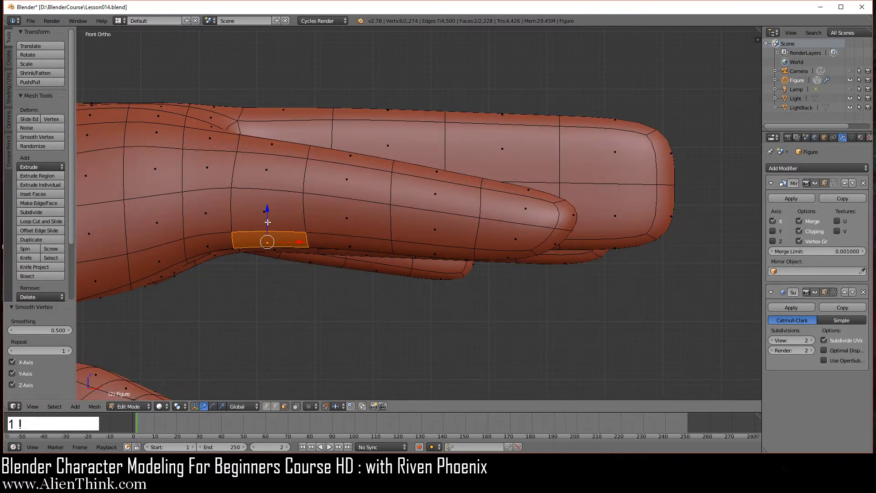
pyautogui.scroll(1, 264, 250)
pyautogui.moveTo(200, 221); pyautogui.dragTo(200, 228)
pyautogui.press('r')
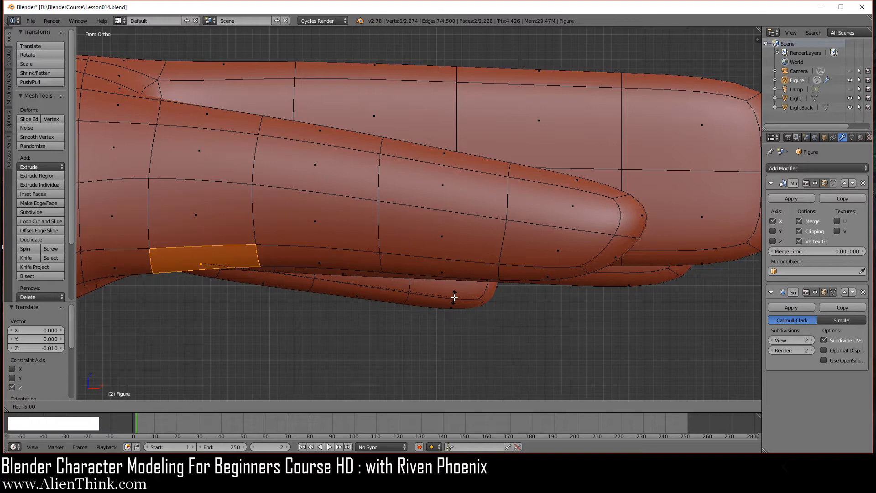
pyautogui.click(455, 275)
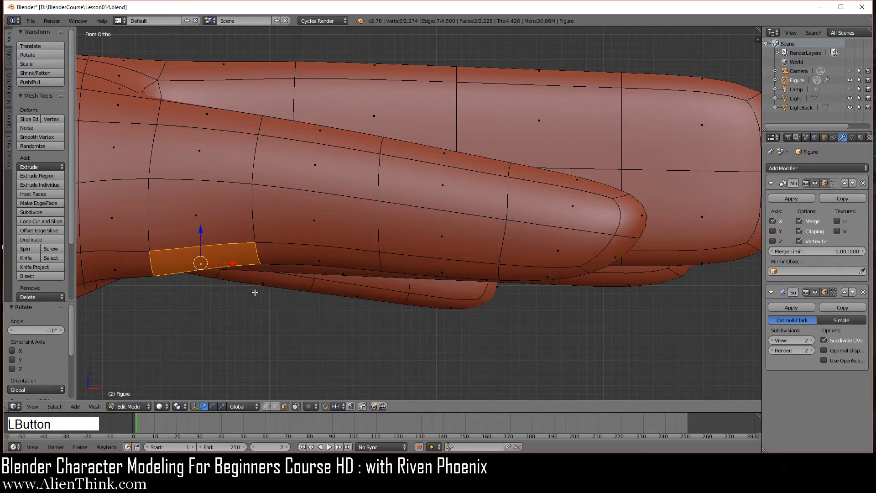
# Step: Add a centred loop cut around the index finger segment just beyond the base segment
pyautogui.keyDown('shift'); pyautogui.moveTo(333, 313); pyautogui.dragTo(317, 288, button='middle'); pyautogui.keyUp('shift')
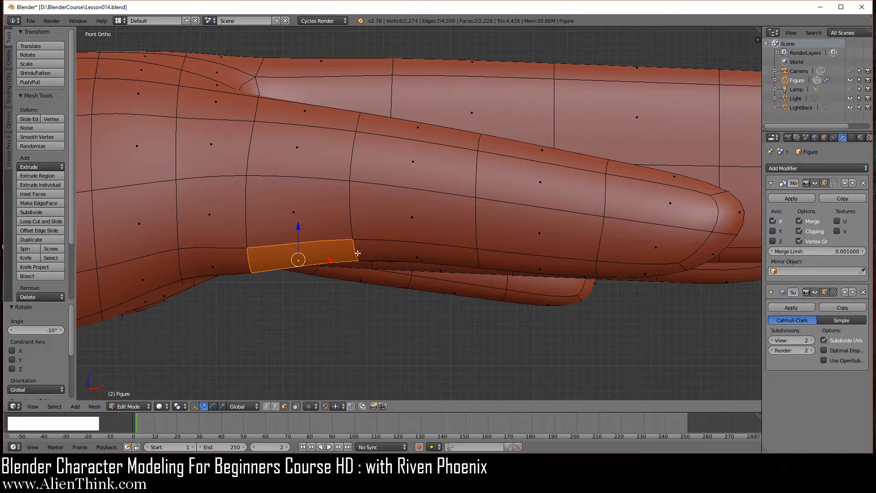
pyautogui.keyDown('shift'); pyautogui.moveTo(356, 292); pyautogui.dragTo(344, 309, button='middle'); pyautogui.keyUp('shift')
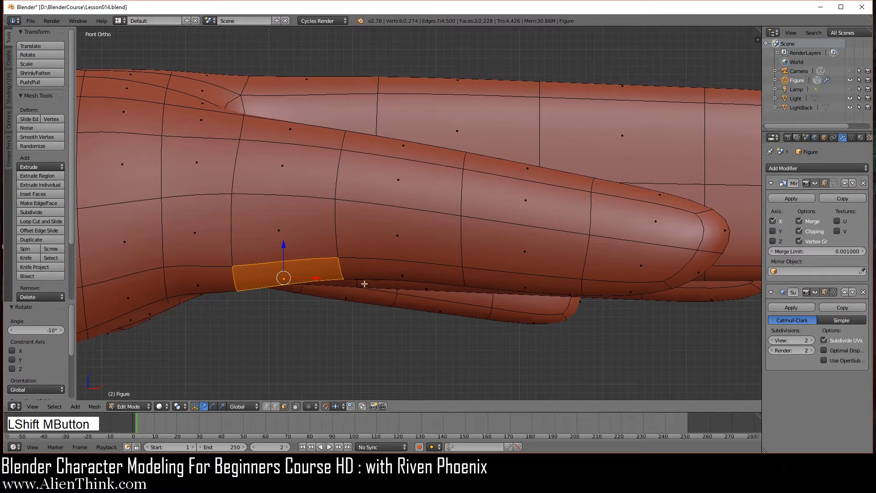
pyautogui.press('ctrl')
pyautogui.hotkey('ctrl', 'r')
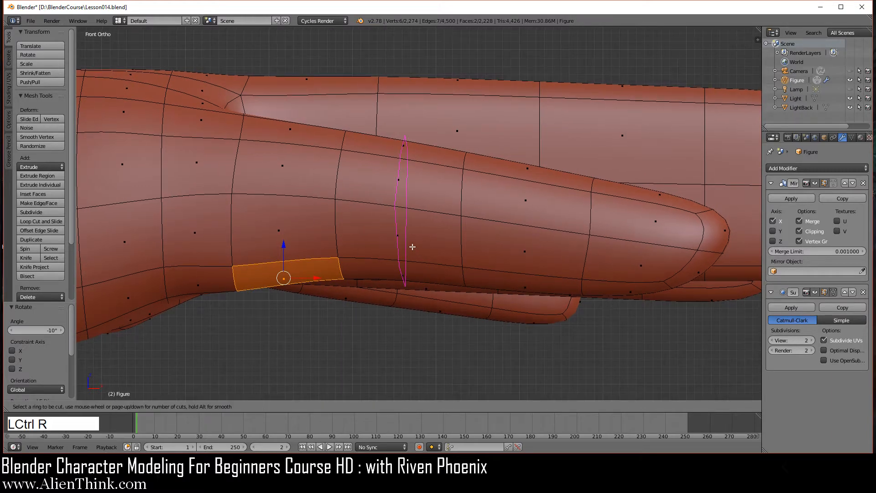
pyautogui.click(412, 246)
pyautogui.rightClick(413, 247)
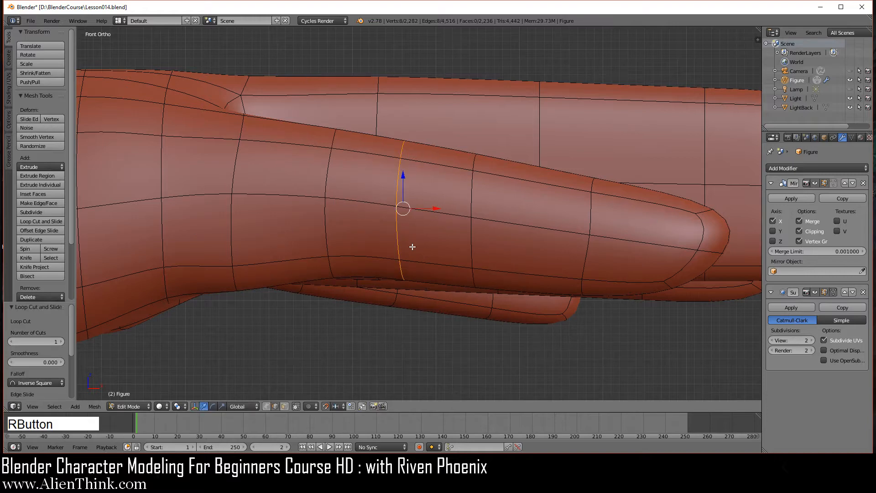
# Step: Add a second centred loop cut between the new edge loop and the neighbouring loop toward the knuckle
pyautogui.hotkey('ctrl', 'r')
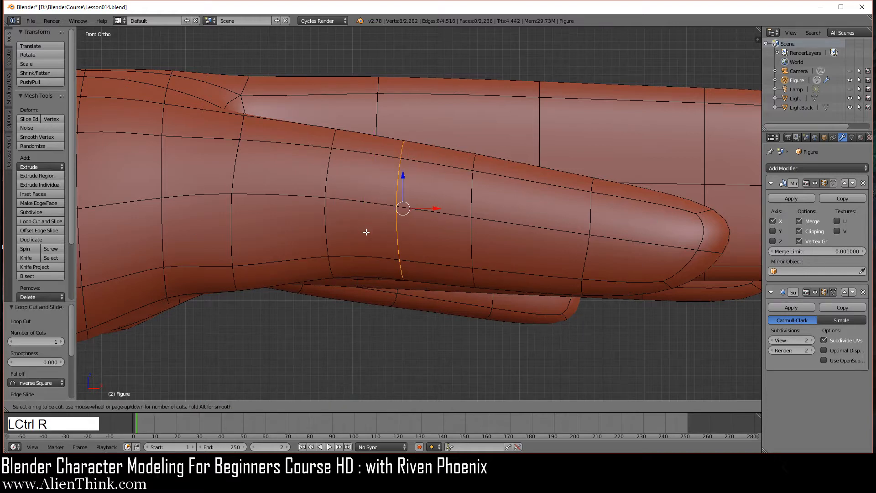
pyautogui.click(369, 249)
pyautogui.rightClick(363, 260)
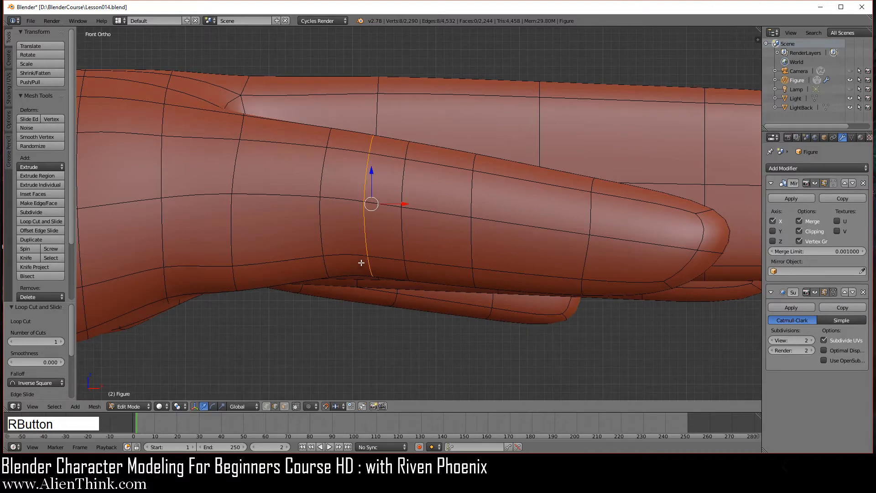
# Step: Smooth the two palm-side edges of the newest edge loop near the base of the index finger once
pyautogui.rightClick(369, 271)
pyautogui.moveTo(378, 334); pyautogui.dragTo(381, 238, button='middle')
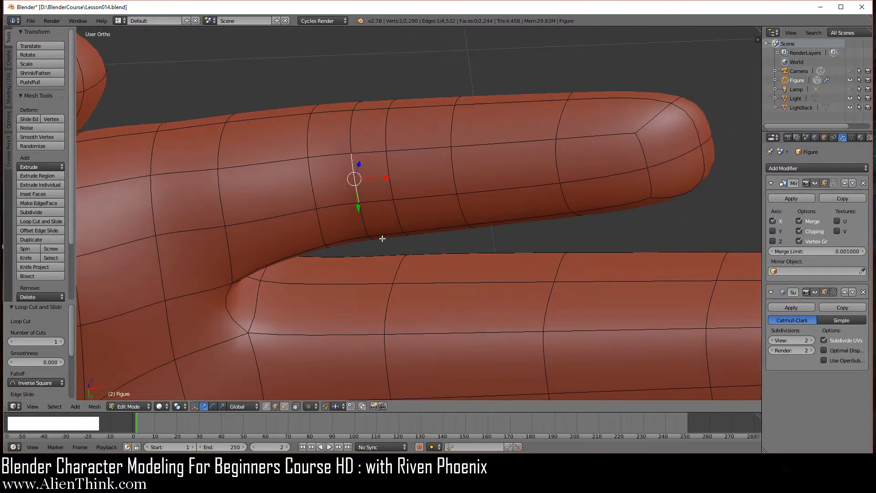
pyautogui.keyDown('shift'); pyautogui.rightClick(359, 194); pyautogui.keyUp('shift')
pyautogui.press('w')
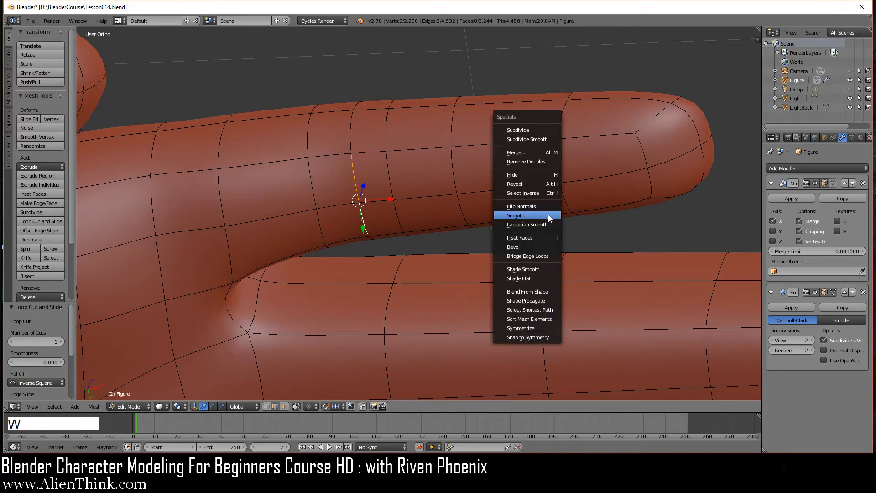
pyautogui.click(548, 214)
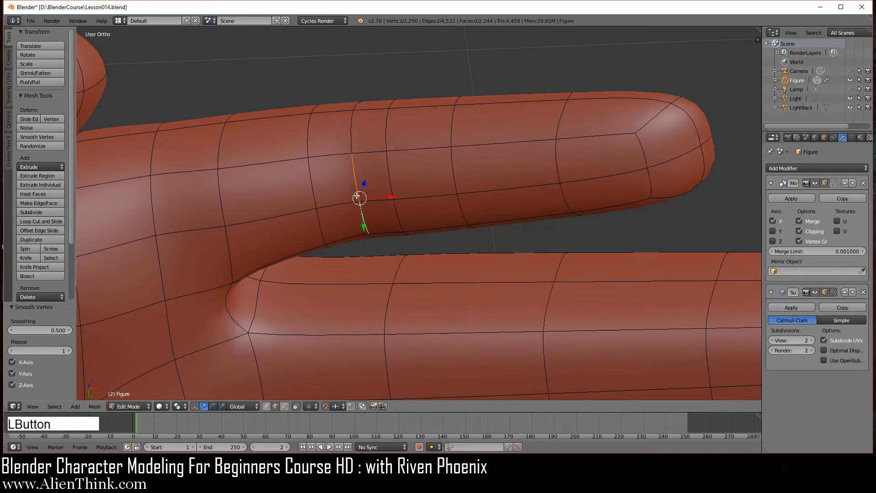
pyautogui.press('Tab')
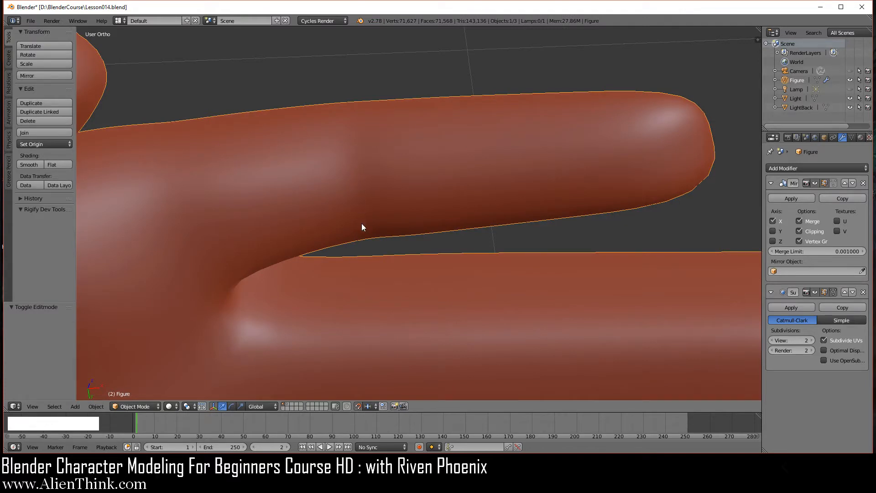
pyautogui.press('Tab')
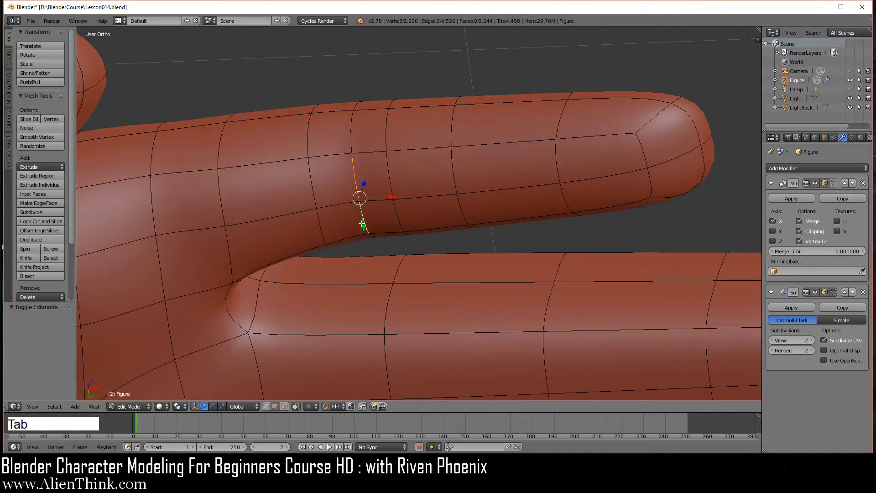
# Step: Lower the two palm-side edges of the neighbouring loop toward the knuckle by 0.010 on Z in front view
pyautogui.rightClick(313, 183)
pyautogui.keyDown('shift'); pyautogui.rightClick(323, 227); pyautogui.keyUp('shift')
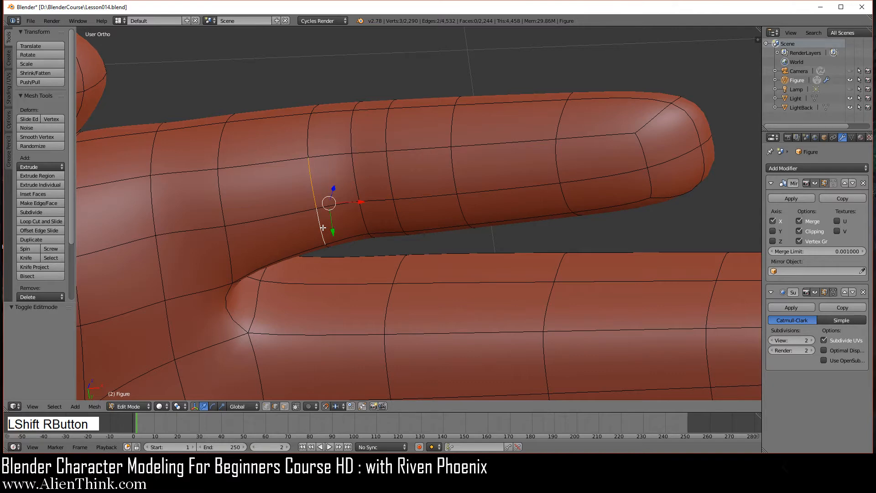
pyautogui.press('1')
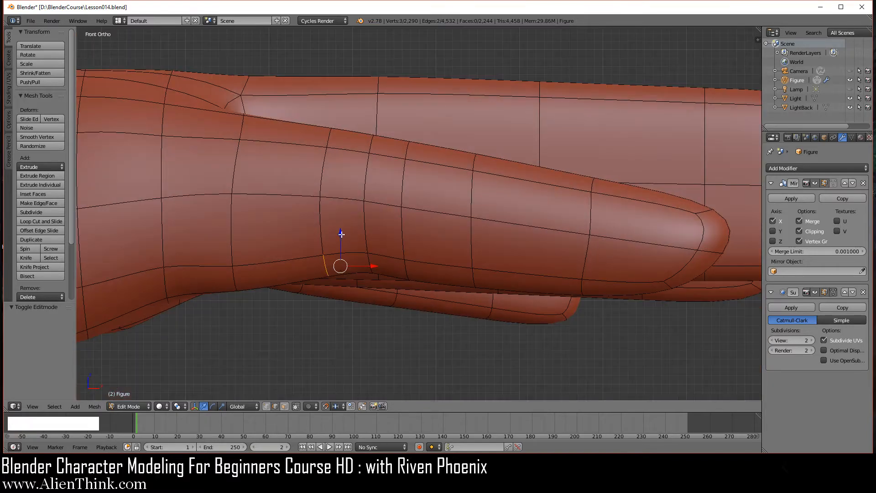
pyautogui.moveTo(341, 234); pyautogui.dragTo(341, 242)
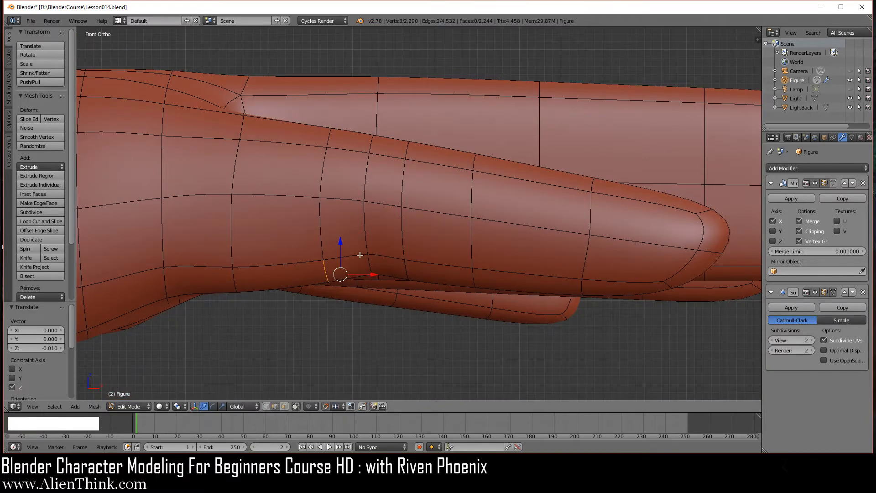
pyautogui.moveTo(383, 290); pyautogui.dragTo(352, 252, button='middle')
pyautogui.press('Tab')
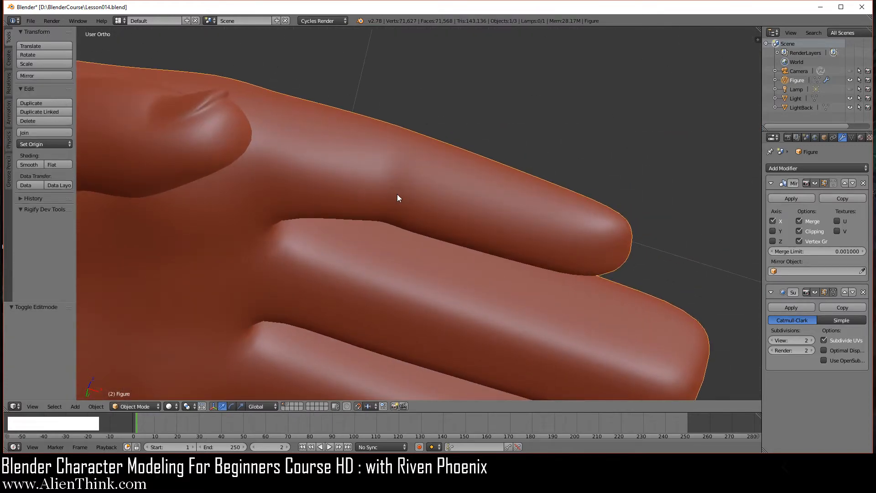
pyautogui.press('Tab')
# Step: Add two evenly spaced loop cuts around the long middle segment of the index finger
pyautogui.press('KP_1')
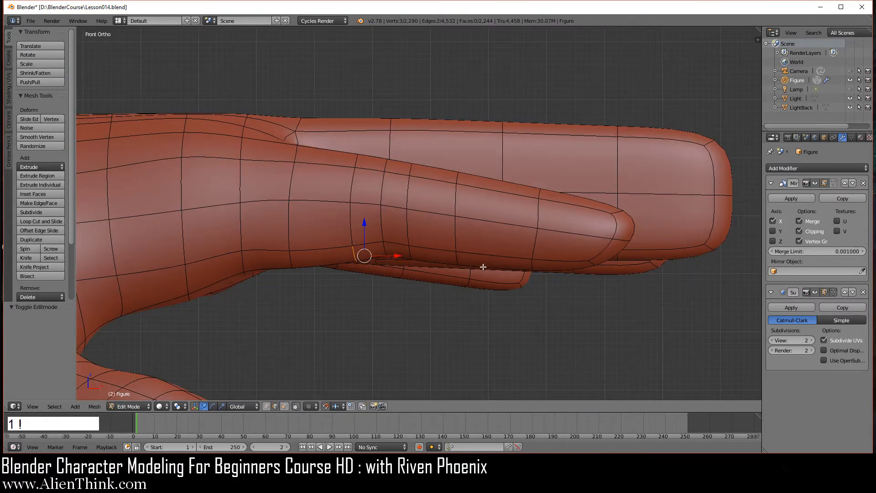
pyautogui.scroll(2, 484, 266)
pyautogui.keyDown('shift'); pyautogui.moveTo(537, 262); pyautogui.dragTo(447, 270, button='middle'); pyautogui.keyUp('shift')
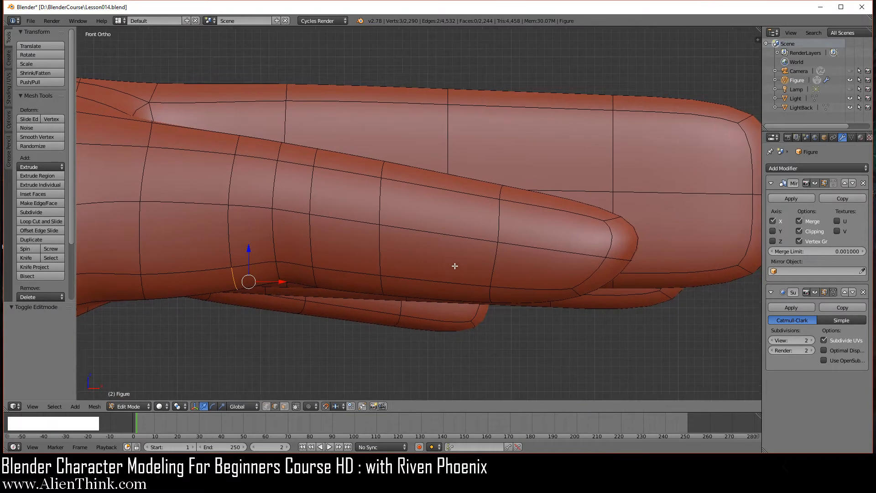
pyautogui.press('a')
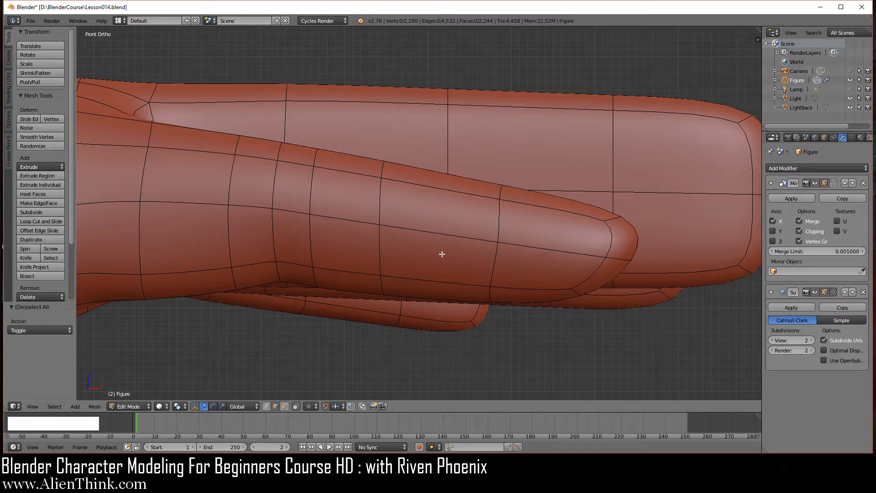
pyautogui.hotkey('ctrl', 'r')
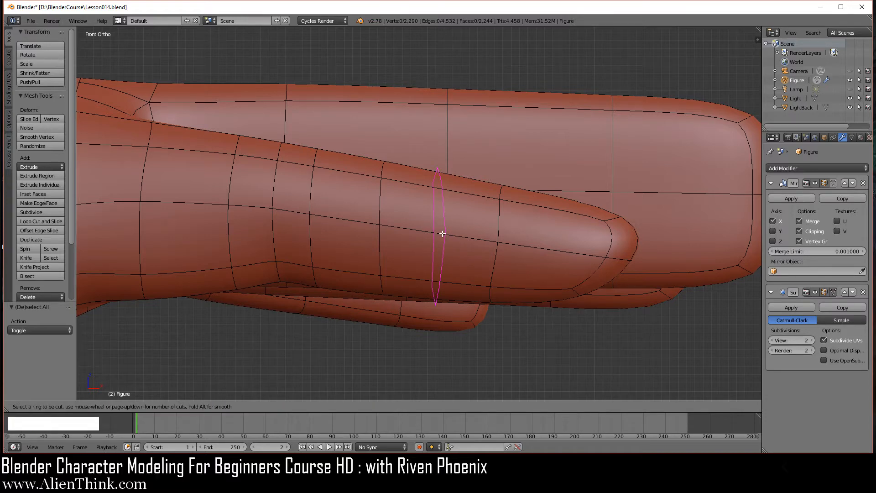
pyautogui.scroll(1, 444, 235)
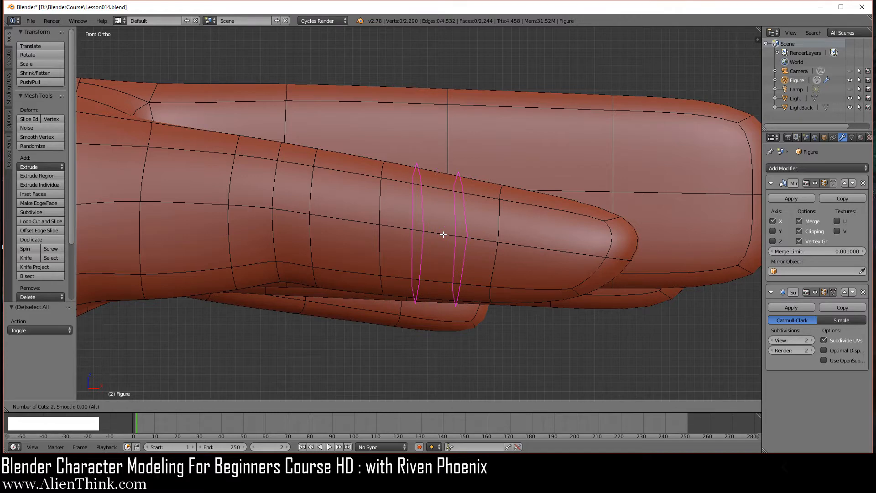
pyautogui.click(443, 234)
pyautogui.rightClick(442, 237)
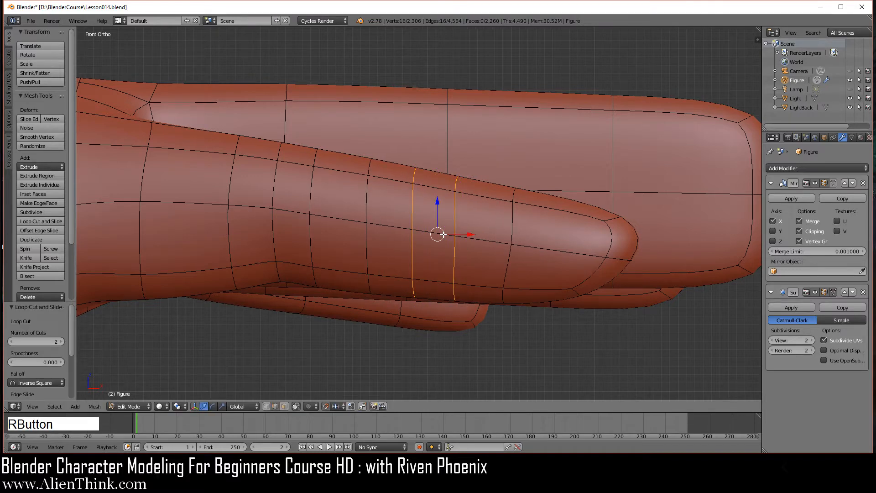
# Step: Smooth two adjoining palm-side edges twice on whichever of the two new loops is nearer the fingertip
pyautogui.moveTo(428, 278); pyautogui.dragTo(426, 245, button='middle')
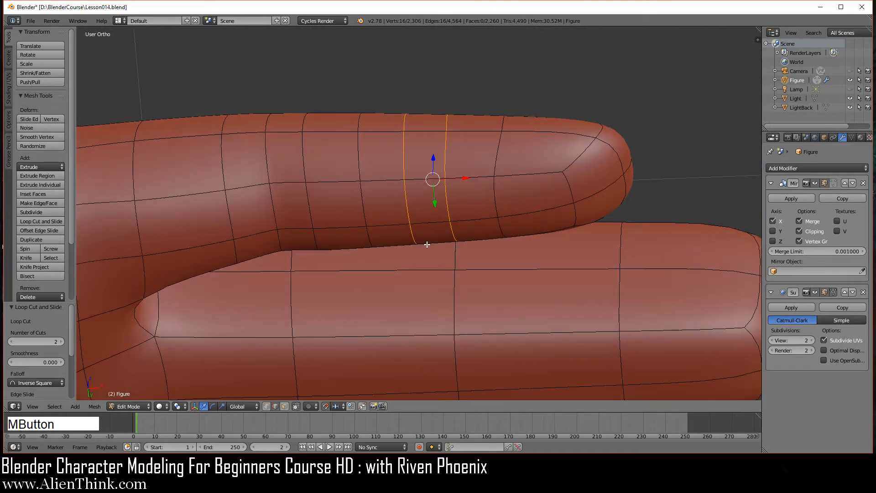
pyautogui.rightClick(455, 243)
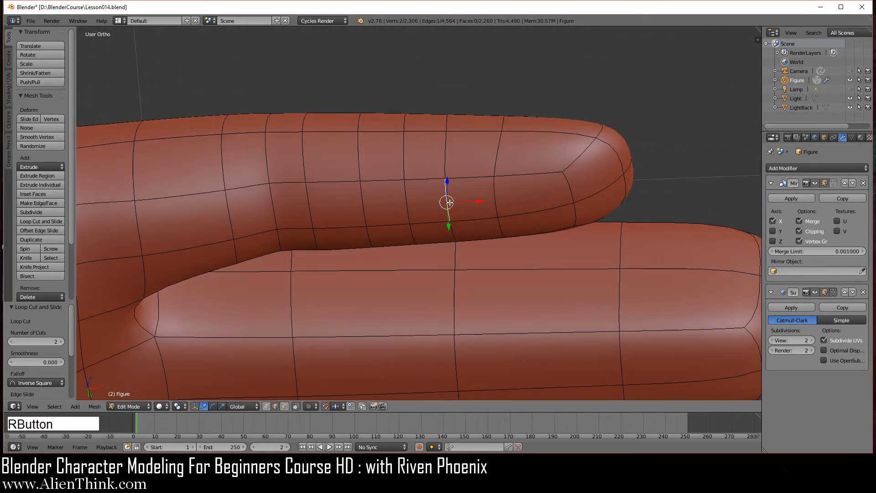
pyautogui.keyDown('shift'); pyautogui.rightClick(456, 234); pyautogui.keyUp('shift')
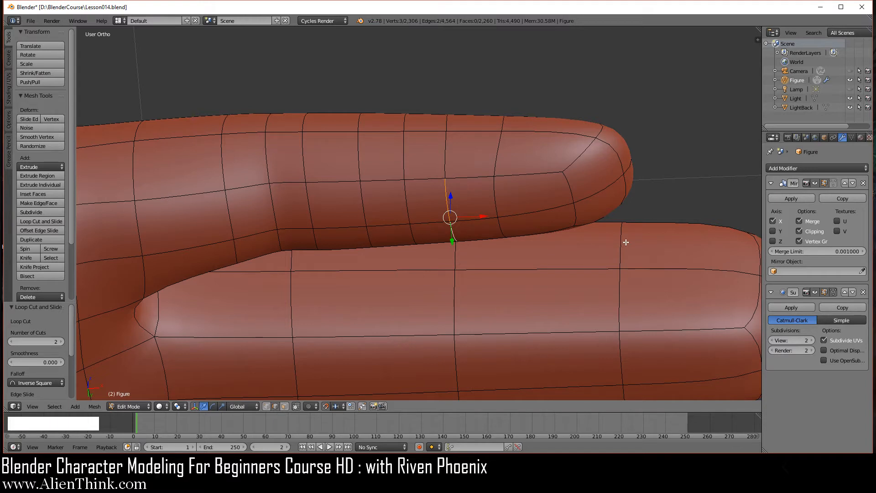
pyautogui.press('w')
pyautogui.click(603, 231)
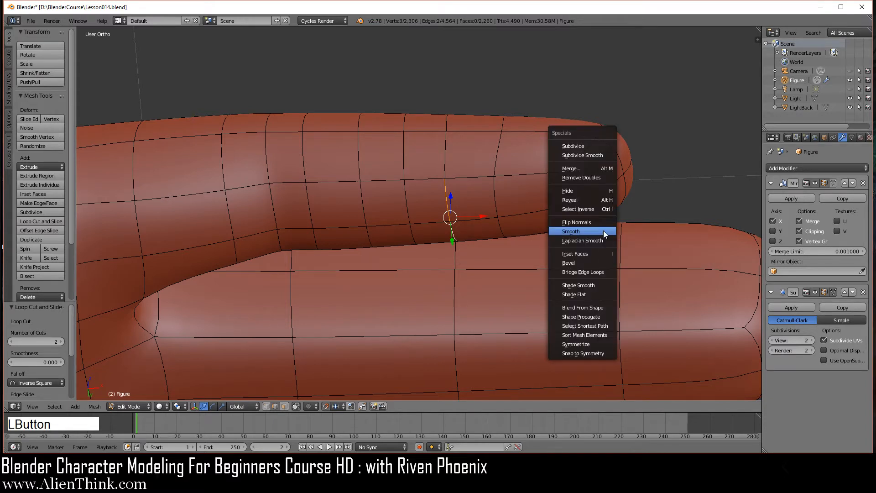
pyautogui.press('w')
pyautogui.click(603, 231)
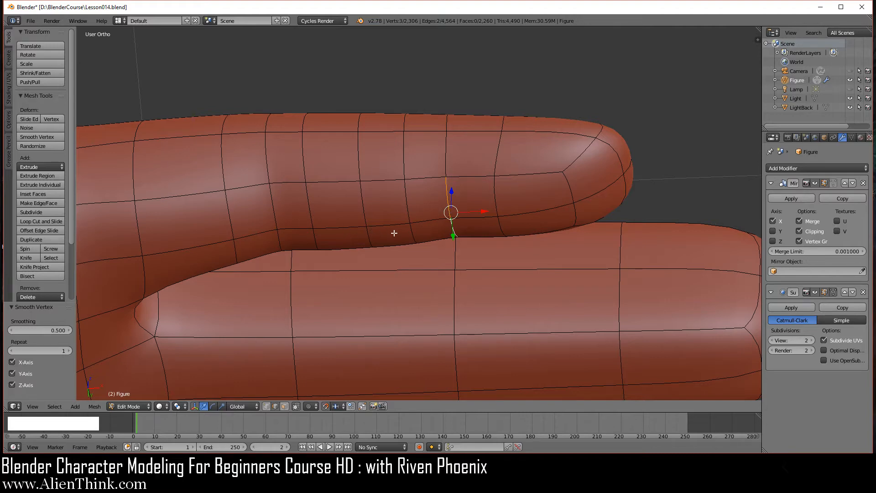
# Step: Smooth the edge on the back of the index finger between the two new loops four times
pyautogui.press('1')
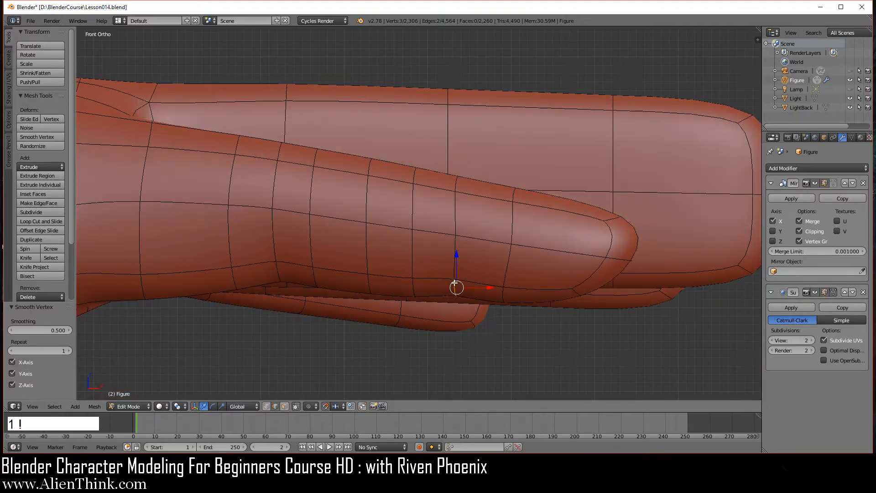
pyautogui.rightClick(432, 163)
pyautogui.press('a')
pyautogui.rightClick(434, 178)
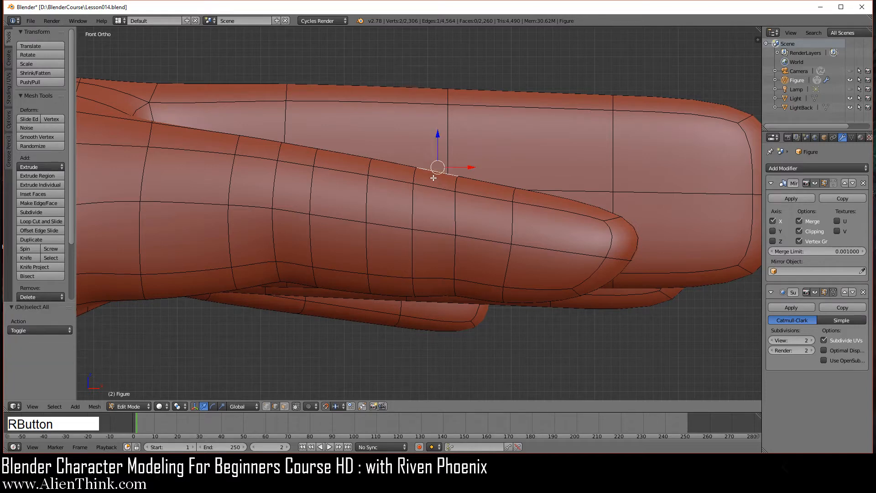
pyautogui.moveTo(433, 178); pyautogui.dragTo(431, 255, button='middle')
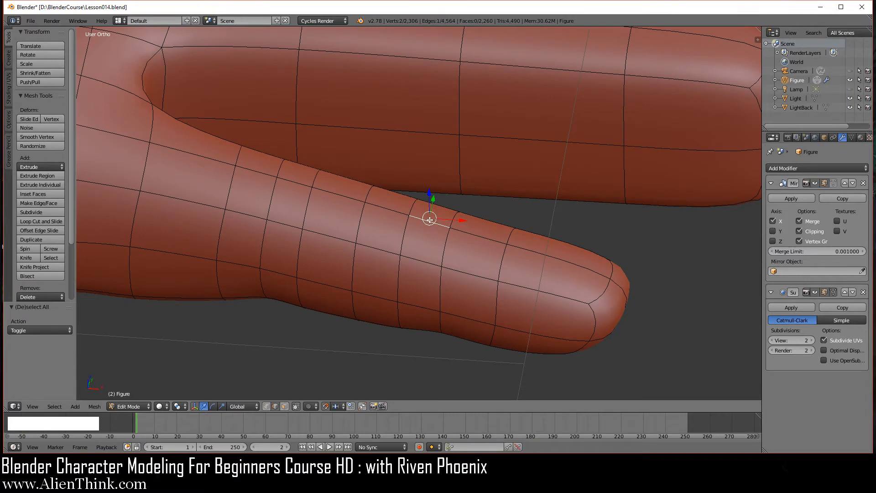
pyautogui.press('1')
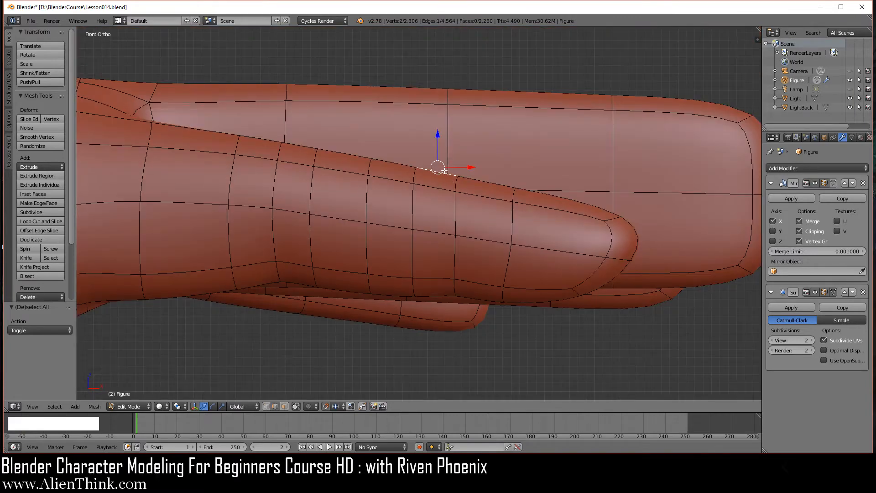
pyautogui.moveTo(422, 190); pyautogui.dragTo(400, 281, button='middle')
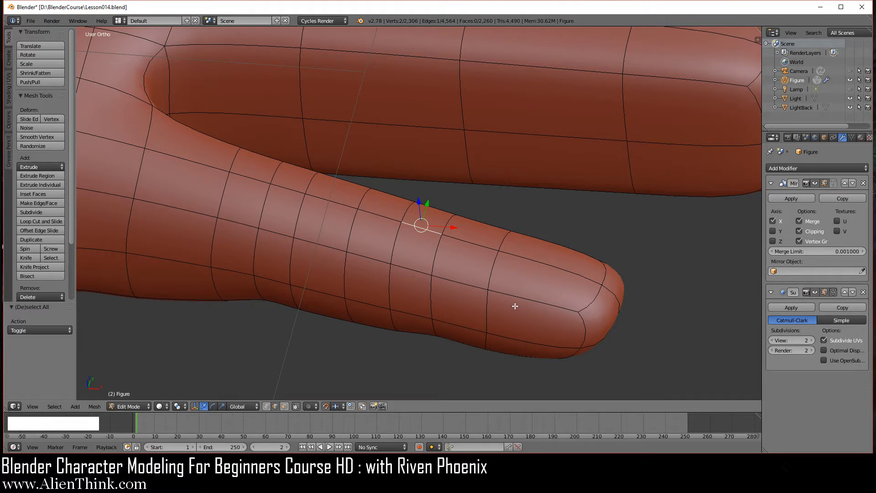
pyautogui.press('KP_1')
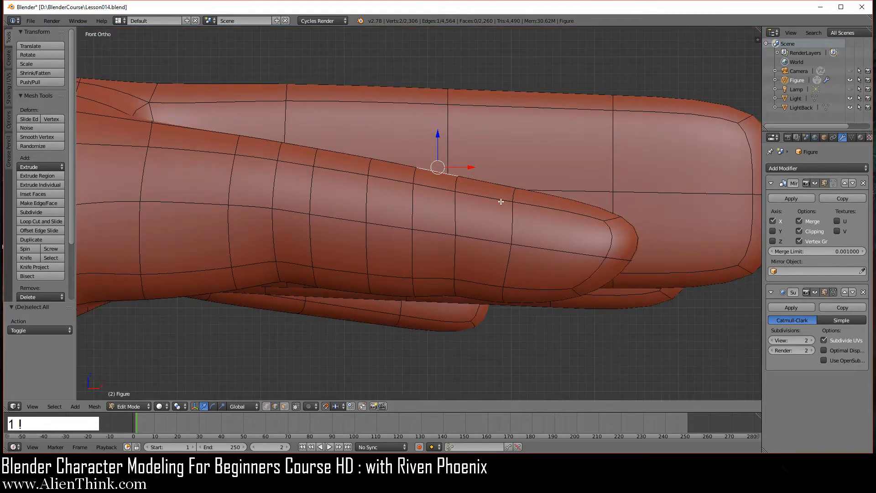
pyautogui.press('w')
pyautogui.click(583, 155)
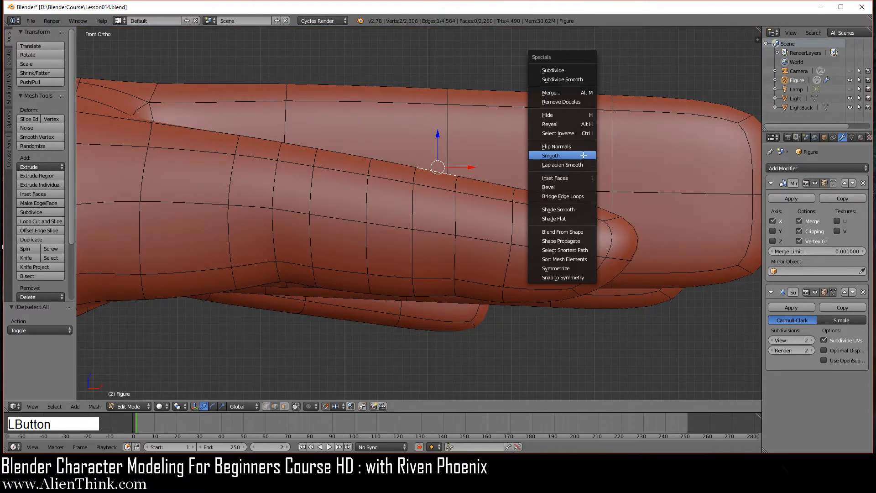
pyautogui.press('w')
pyautogui.click(583, 154)
pyautogui.press('w')
pyautogui.click(584, 155)
pyautogui.press('w')
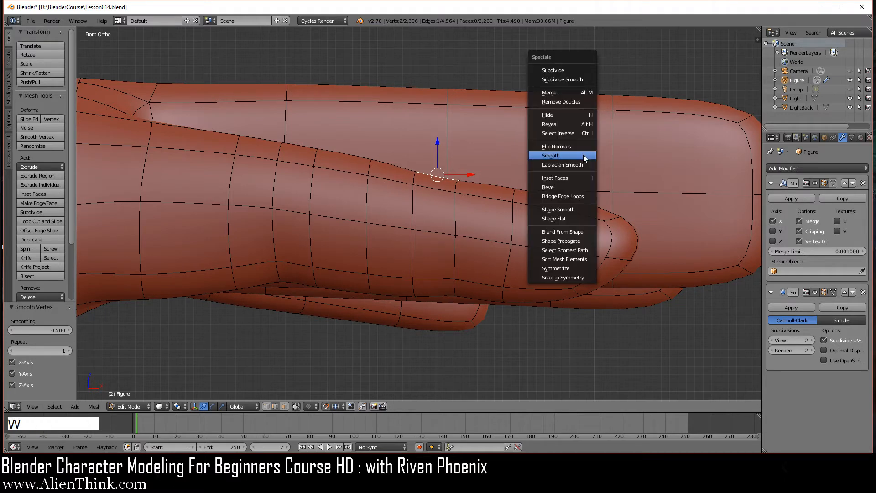
pyautogui.click(583, 155)
# Step: Smooth the adjacent edge on the back of the finger, one segment closer to the knuckle, once
pyautogui.rightClick(389, 156)
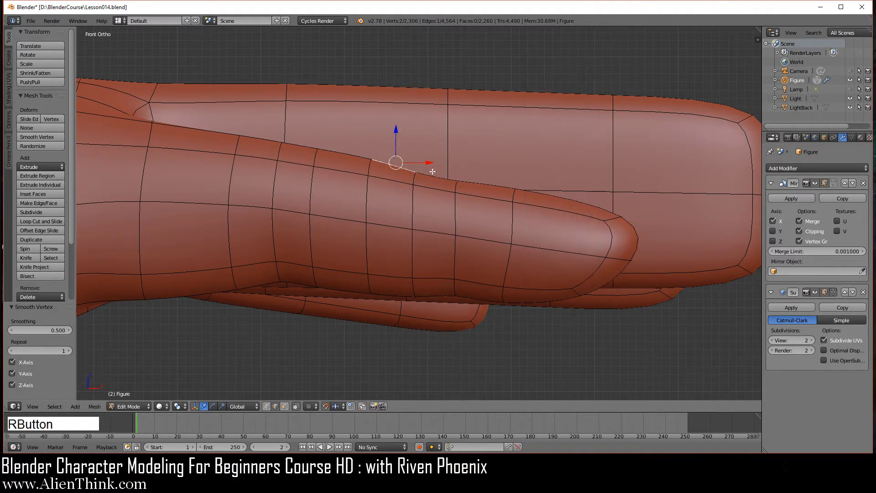
pyautogui.press('w')
pyautogui.click(584, 132)
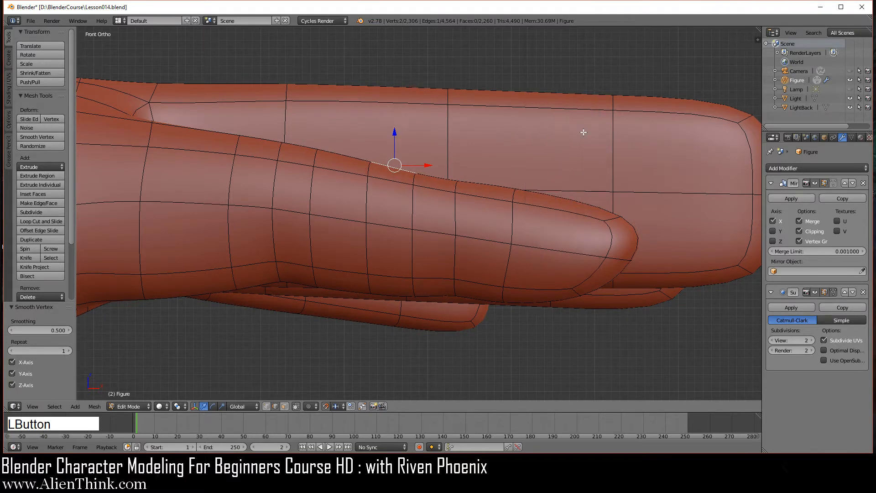
# Step: Shift the palm-side edge at the fingertip slightly outward along X and lower it by 0.010 on Z
pyautogui.keyDown('shift'); pyautogui.moveTo(515, 215); pyautogui.dragTo(442, 210, button='middle'); pyautogui.keyUp('shift')
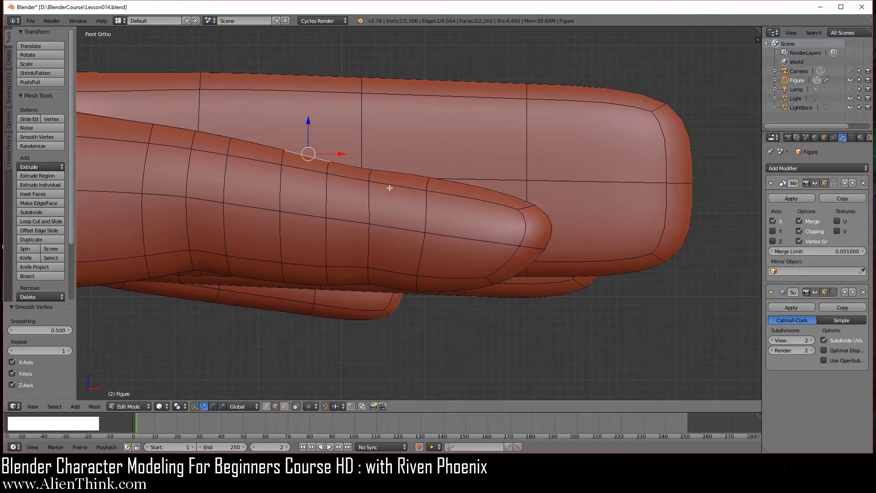
pyautogui.press('a')
pyautogui.keyDown('shift'); pyautogui.moveTo(389, 195); pyautogui.dragTo(404, 192, button='middle'); pyautogui.keyUp('shift')
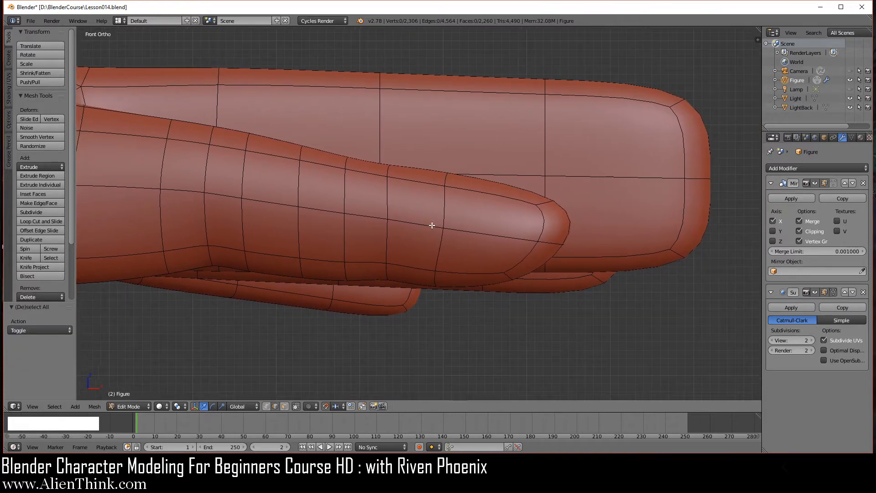
pyautogui.keyDown('shift'); pyautogui.moveTo(545, 230); pyautogui.dragTo(453, 250, button='middle'); pyautogui.keyUp('shift')
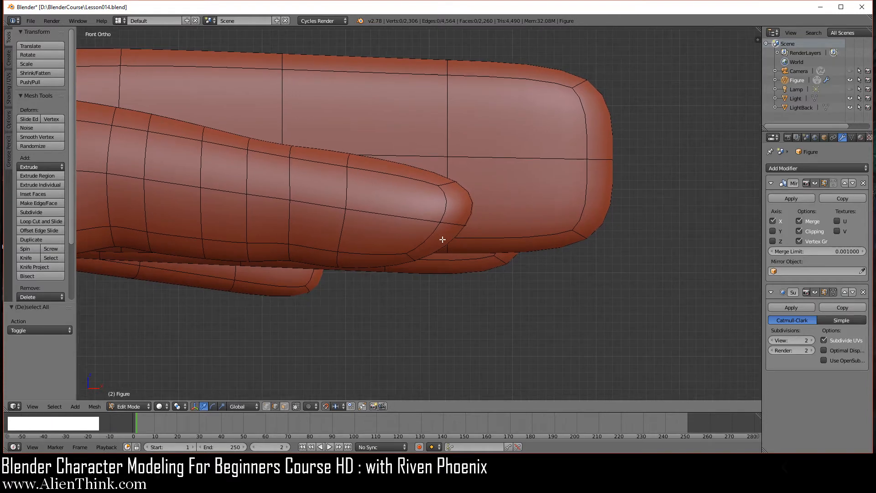
pyautogui.rightClick(442, 240)
pyautogui.moveTo(461, 240); pyautogui.dragTo(408, 205, button='middle')
pyautogui.press('1')
pyautogui.moveTo(480, 248); pyautogui.dragTo(484, 249)
pyautogui.moveTo(455, 218); pyautogui.dragTo(455, 219)
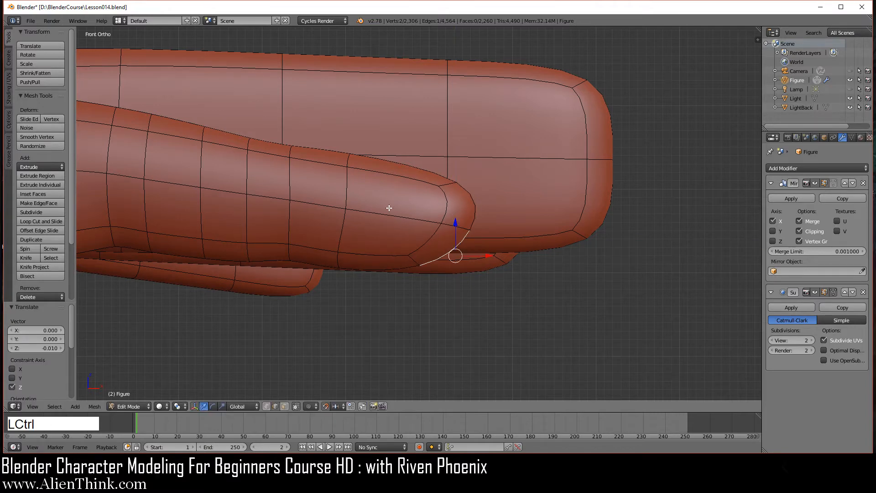
# Step: Add two evenly spaced edge loops around the last segment of the index finger, just behind the fingertip
pyautogui.hotkey('ctrl', 'r')
pyautogui.scroll(1, 396, 214)
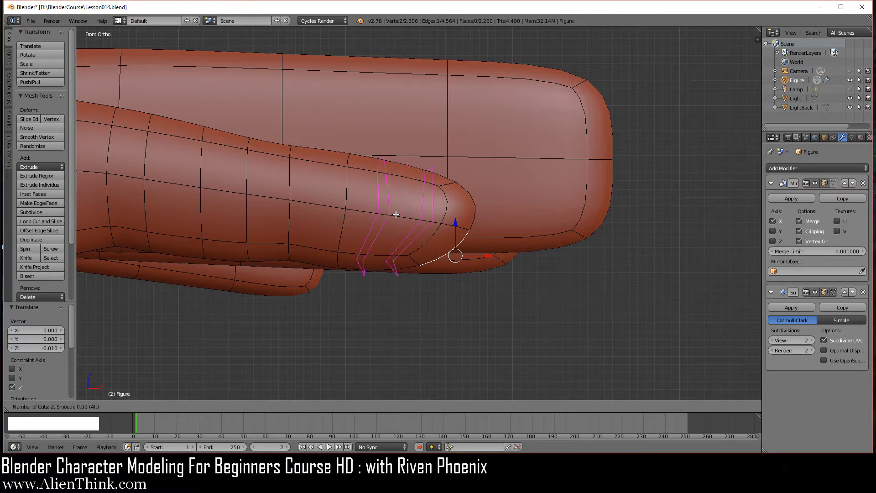
pyautogui.click(396, 215)
pyautogui.rightClick(395, 215)
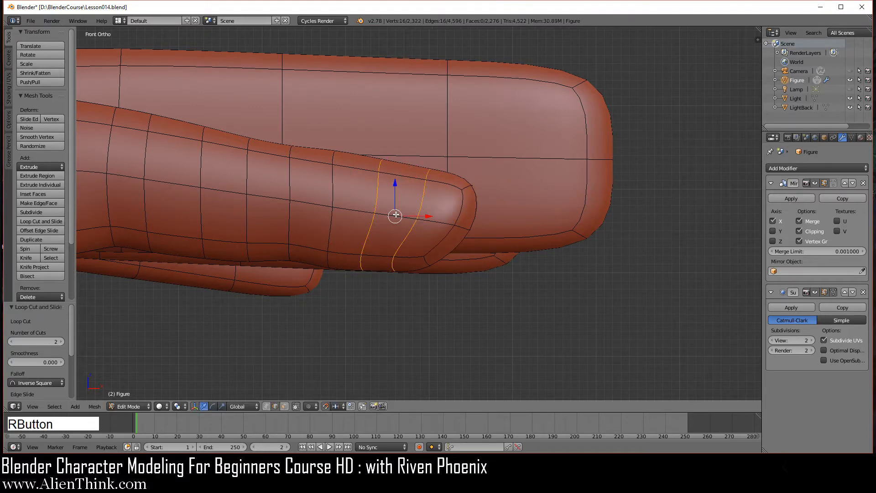
# Step: Smooth two adjoining edges on the back of the finger three times, on the new loop farther from the fingertip, and clear the selection
pyautogui.moveTo(393, 210); pyautogui.dragTo(351, 218, button='middle')
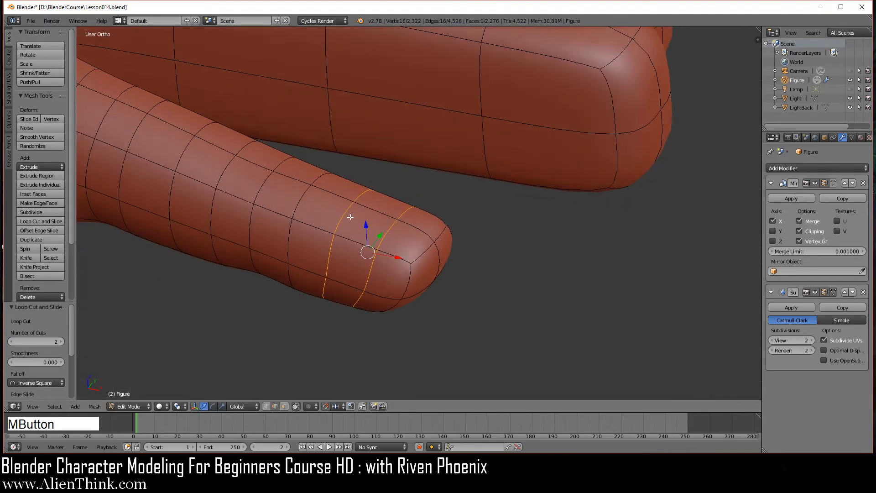
pyautogui.rightClick(347, 210)
pyautogui.keyDown('shift'); pyautogui.rightClick(348, 213); pyautogui.keyUp('shift')
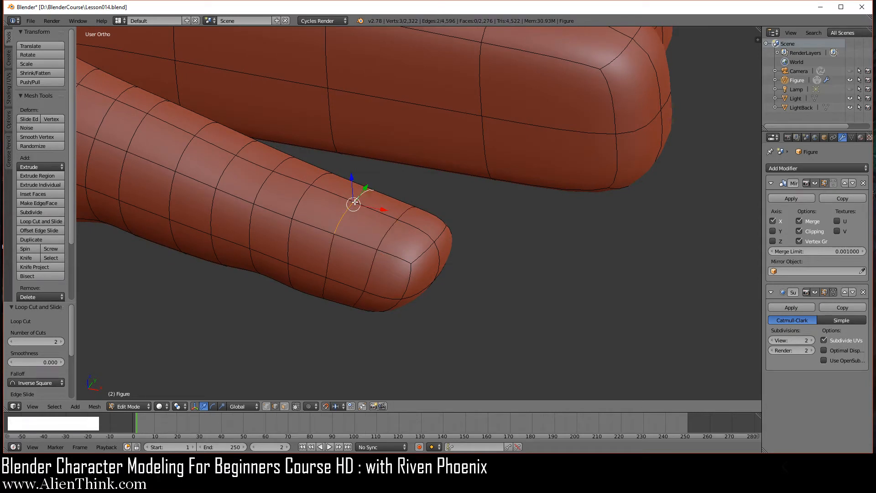
pyautogui.press('w')
pyautogui.click(533, 211)
pyautogui.press('w')
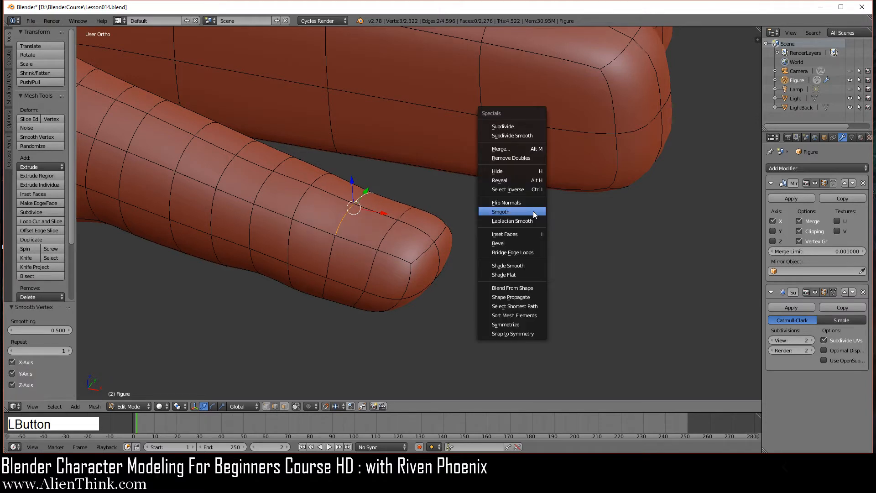
pyautogui.click(533, 211)
pyautogui.press('w')
pyautogui.click(533, 211)
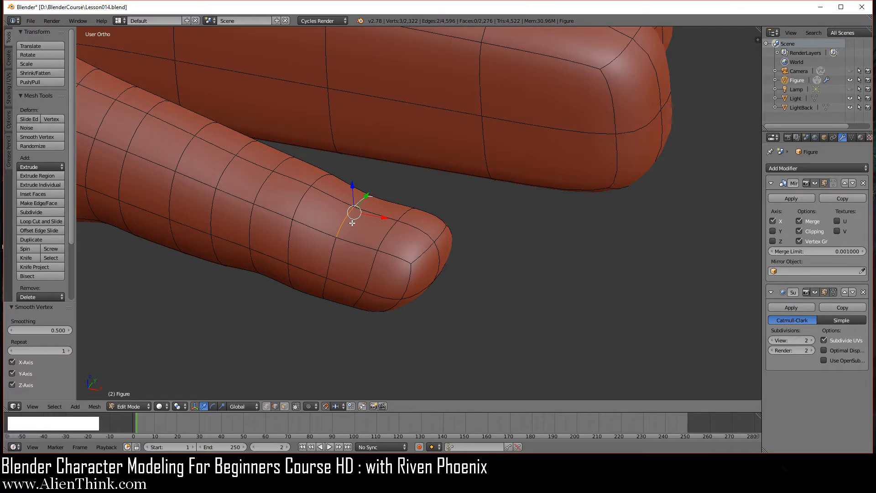
pyautogui.press('a')
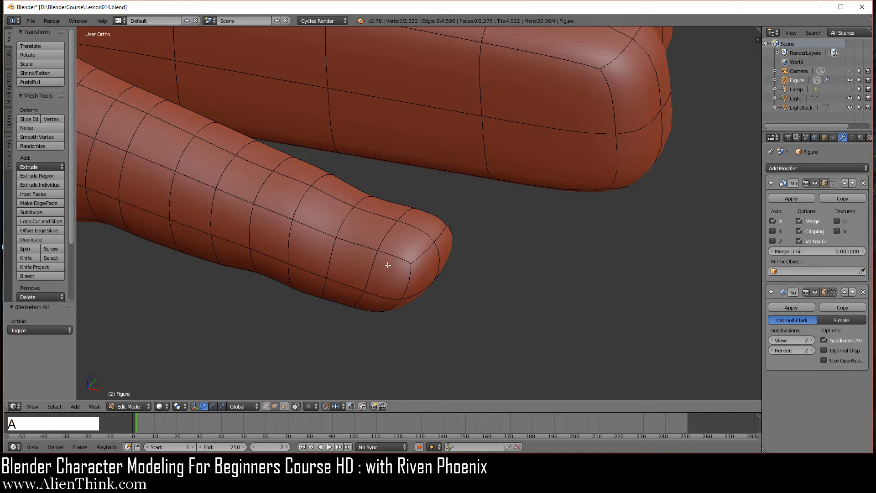
# Step: Smooth three fingertip edges together once: the two along the upper end outline and the palm-side edge beneath the tip
pyautogui.press('KP_1')
pyautogui.keyDown('shift'); pyautogui.moveTo(489, 225); pyautogui.dragTo(446, 218, button='middle'); pyautogui.keyUp('shift')
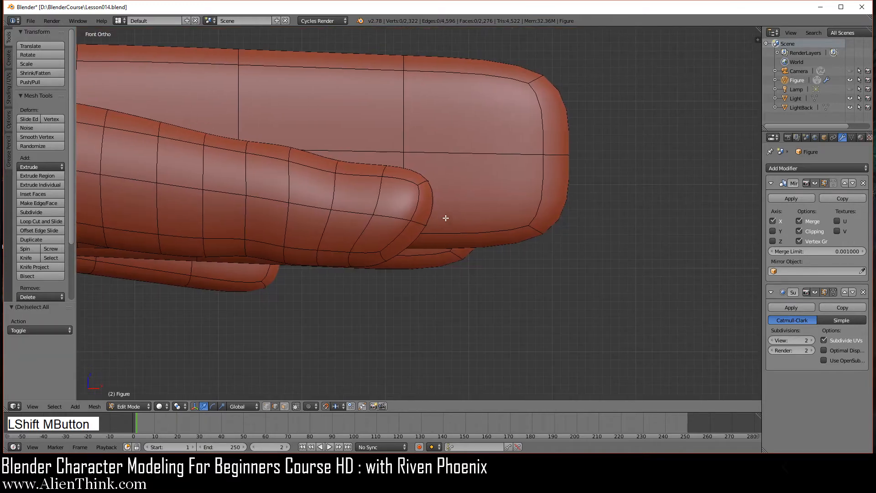
pyautogui.rightClick(434, 197)
pyautogui.keyDown('shift'); pyautogui.rightClick(433, 199); pyautogui.keyUp('shift')
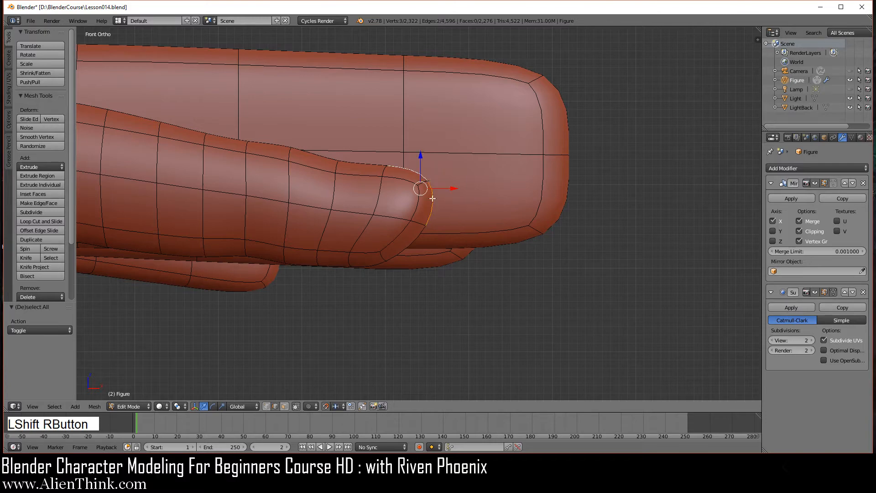
pyautogui.keyDown('shift'); pyautogui.rightClick(374, 265); pyautogui.keyUp('shift')
pyautogui.moveTo(458, 246); pyautogui.dragTo(435, 261, button='middle')
pyautogui.press('KP_1')
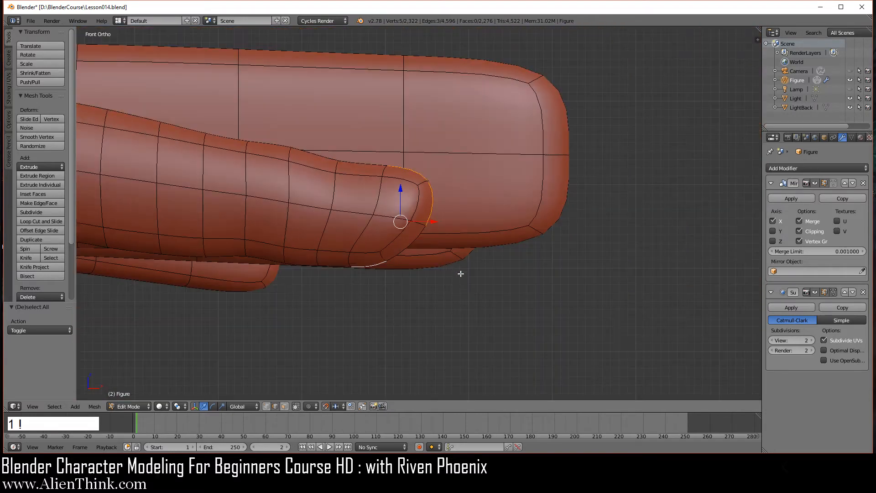
pyautogui.press('w')
pyautogui.click(566, 234)
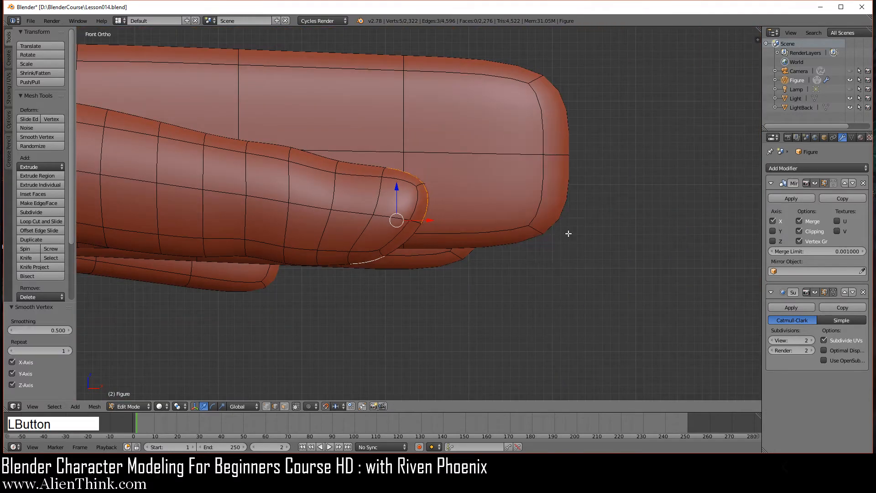
# Step: Move the lower edge of the fingertip's end 0.010 on X and -0.010 on Z, and smooth the adjoining palm-side edge once
pyautogui.rightClick(417, 245)
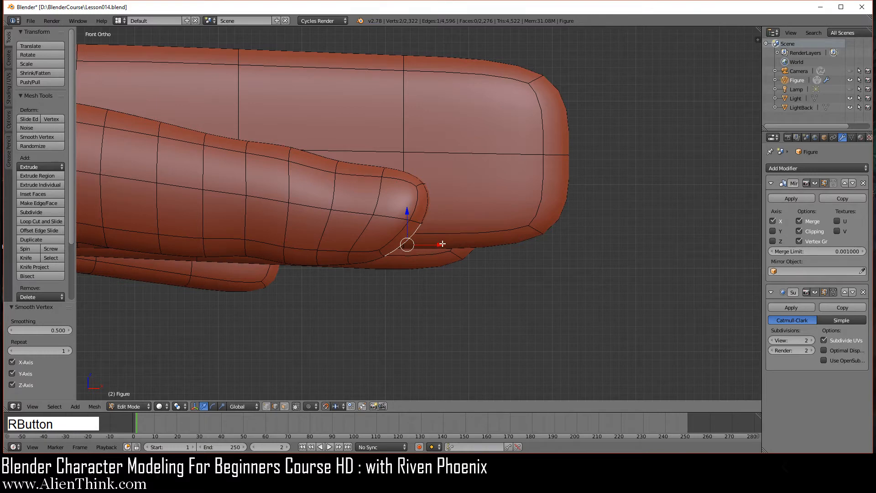
pyautogui.moveTo(442, 244); pyautogui.dragTo(451, 245)
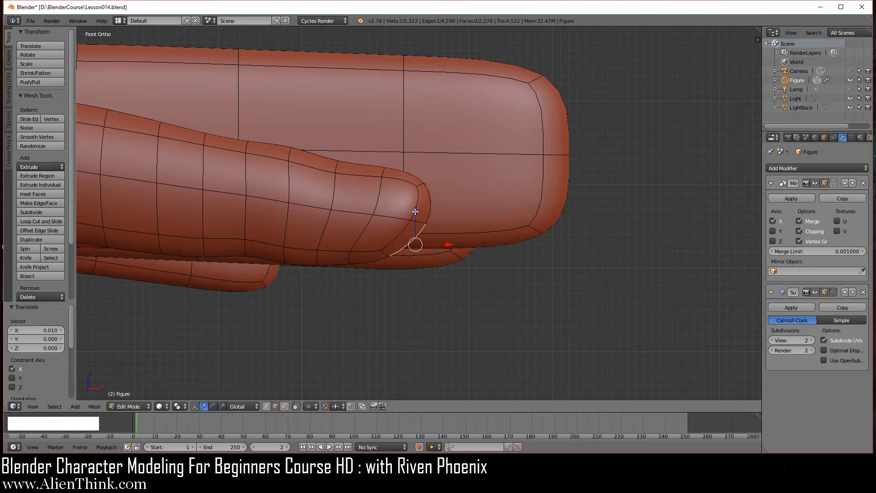
pyautogui.moveTo(415, 212); pyautogui.dragTo(415, 221)
pyautogui.rightClick(383, 267)
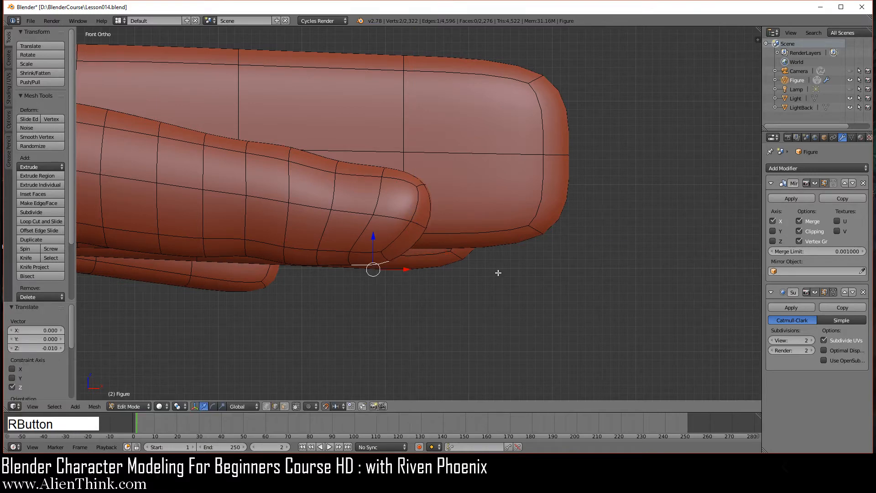
pyautogui.press('w')
pyautogui.click(566, 247)
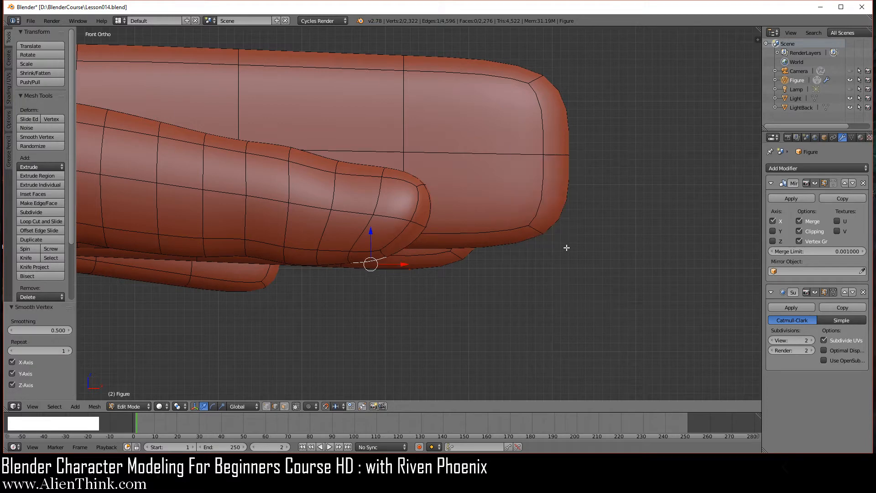
# Step: Smooth the two opposite side edges on the end of the index fingertip once
pyautogui.rightClick(415, 197)
pyautogui.moveTo(504, 227); pyautogui.dragTo(483, 215, button='middle')
pyautogui.keyDown('shift'); pyautogui.rightClick(382, 204); pyautogui.keyUp('shift')
pyautogui.press('w')
pyautogui.click(483, 215)
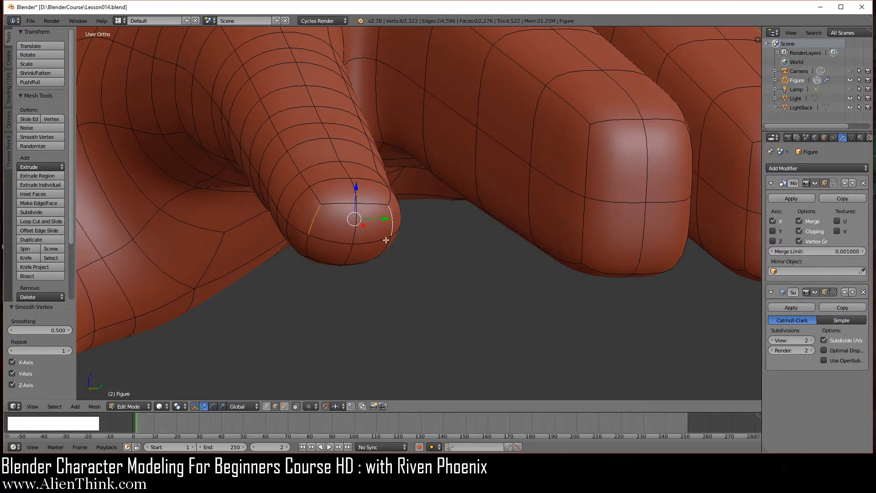
# Step: Smooth the two corner edges running from the fingertip's end onto the back of the finger once
pyautogui.rightClick(315, 195)
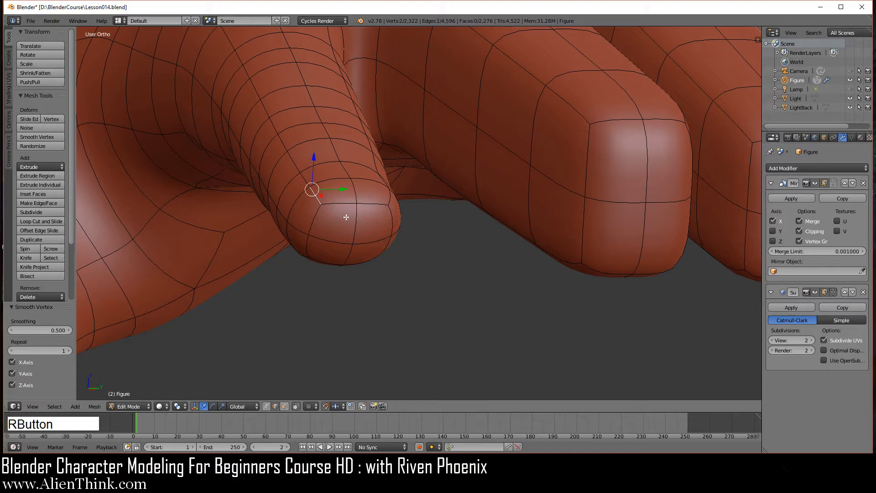
pyautogui.keyDown('shift'); pyautogui.rightClick(387, 197); pyautogui.keyUp('shift')
pyautogui.press('w')
pyautogui.click(467, 218)
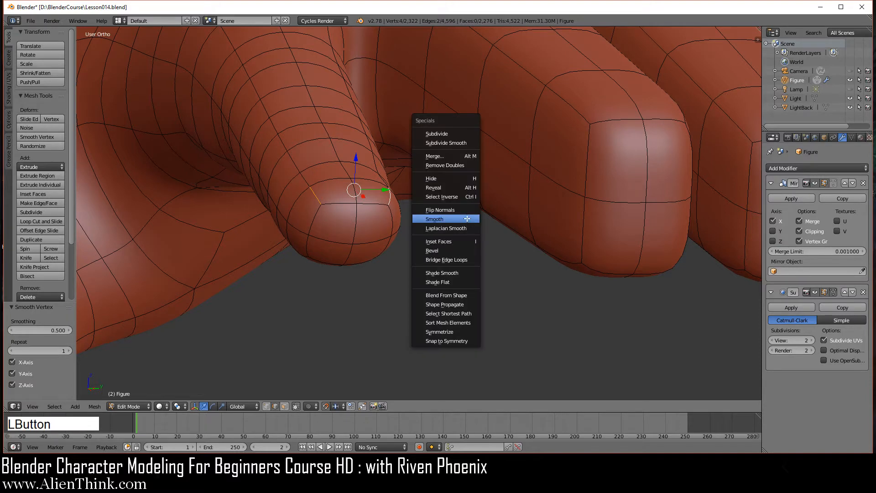
# Step: Examine the index finger's shape from several angles in Object Mode, and return to Edit Mode with nothing selected
pyautogui.press('Tab')
pyautogui.moveTo(406, 270); pyautogui.dragTo(508, 198, button='middle')
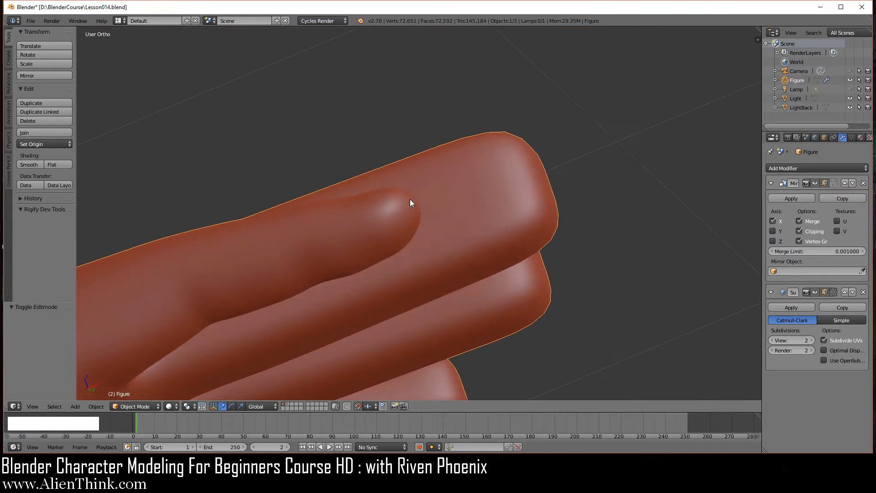
pyautogui.moveTo(461, 234)
pyautogui.mouseDown(button='middle')
pyautogui.moveTo(377, 269)
pyautogui.moveTo(323, 318)
pyautogui.moveTo(469, 237)
pyautogui.mouseUp(button='middle')
pyautogui.moveTo(439, 275)
pyautogui.mouseDown(button='middle')
pyautogui.moveTo(377, 297)
pyautogui.moveTo(458, 249)
pyautogui.moveTo(424, 274)
pyautogui.mouseUp(button='middle')
pyautogui.press('Tab')
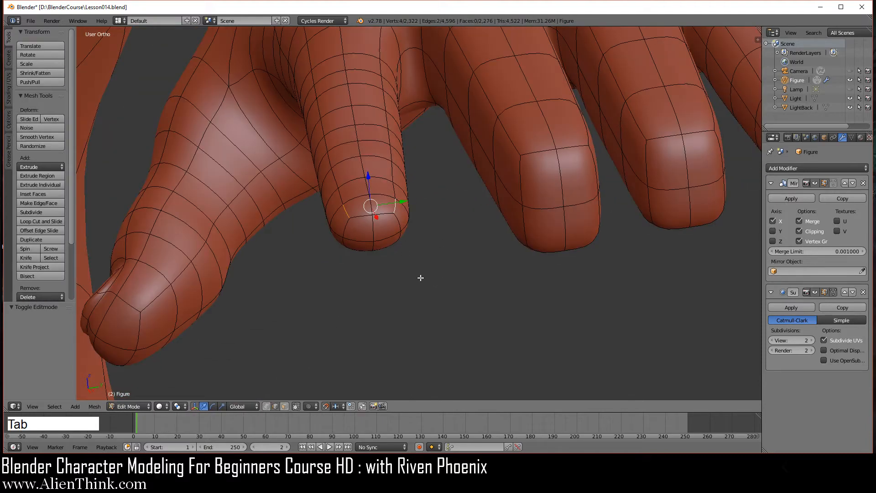
pyautogui.press('a')
pyautogui.moveTo(344, 245); pyautogui.dragTo(372, 239, button='middle')
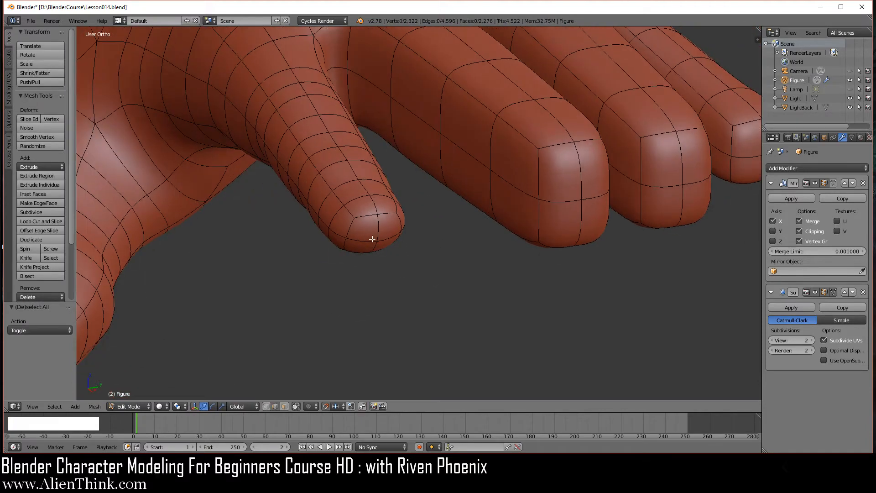
# Step: Add one centred edge loop to the long segment at the base of the index finger, working in top view
pyautogui.press('KP_7')
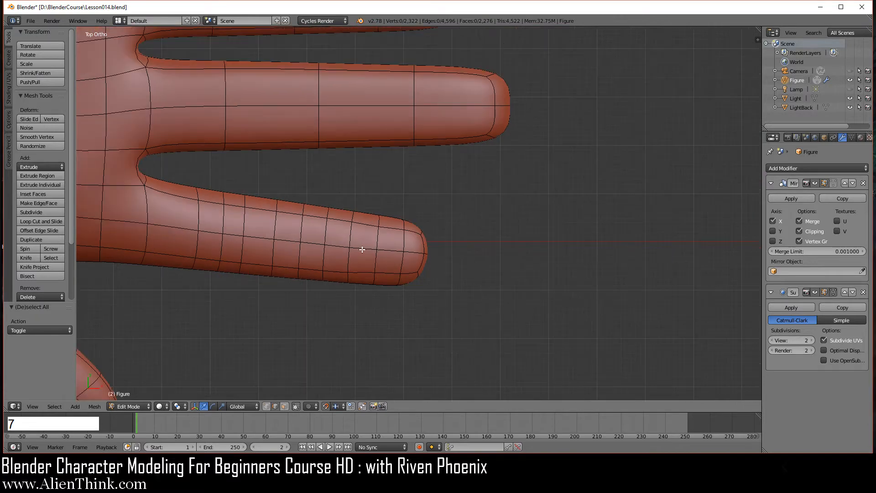
pyautogui.keyDown('shift'); pyautogui.moveTo(362, 248); pyautogui.dragTo(438, 238, button='middle'); pyautogui.keyUp('shift')
pyautogui.scroll(2, 436, 234)
pyautogui.keyDown('shift'); pyautogui.moveTo(399, 202); pyautogui.dragTo(412, 231, button='middle'); pyautogui.keyUp('shift')
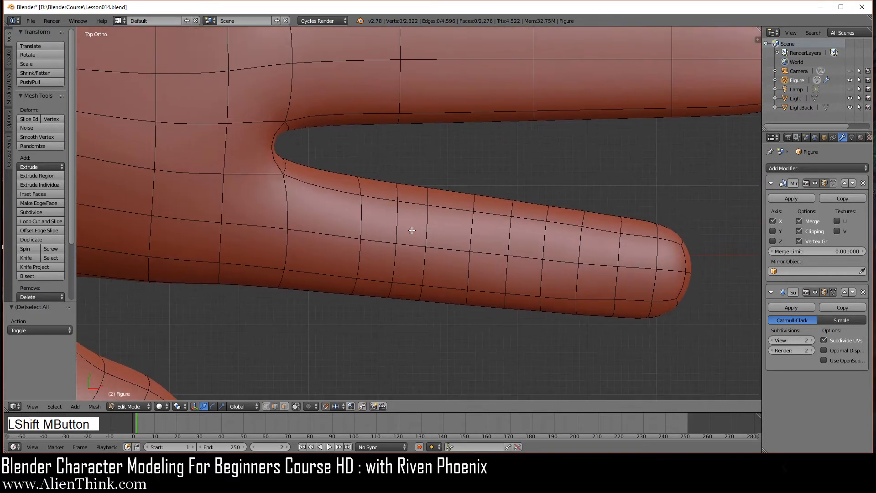
pyautogui.hotkey('ctrl', 'r')
pyautogui.click(330, 206)
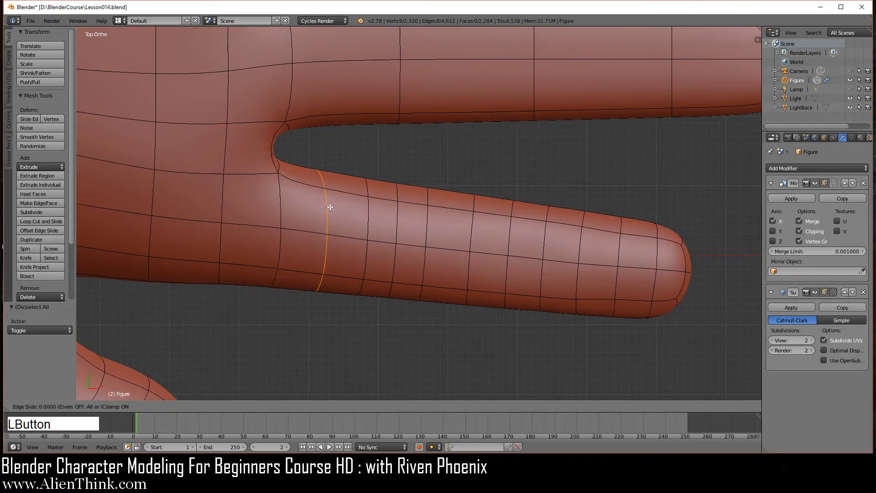
pyautogui.rightClick(331, 207)
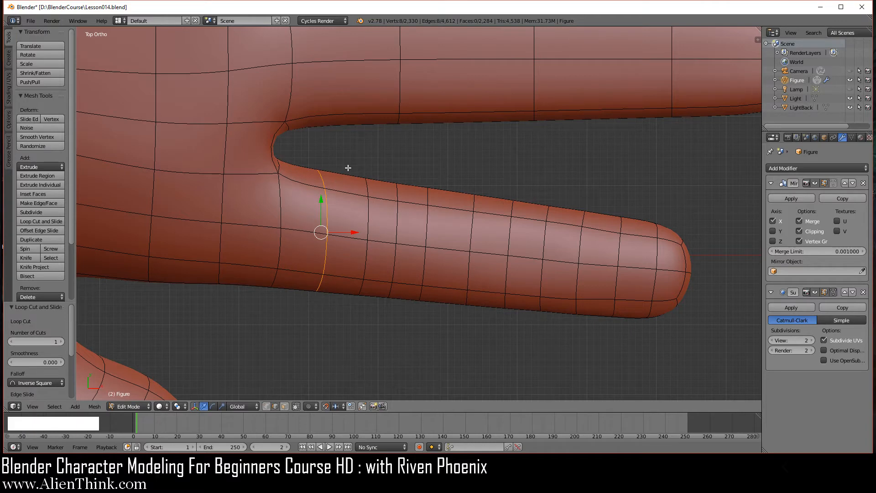
# Step: Select the run of edges along the finger's side facing the middle finger, from the new base loop to the fingertip, and move it 0.010 on Y
pyautogui.rightClick(356, 183)
pyautogui.keyDown('shift'); pyautogui.moveTo(436, 289); pyautogui.dragTo(399, 286, button='middle'); pyautogui.keyUp('shift')
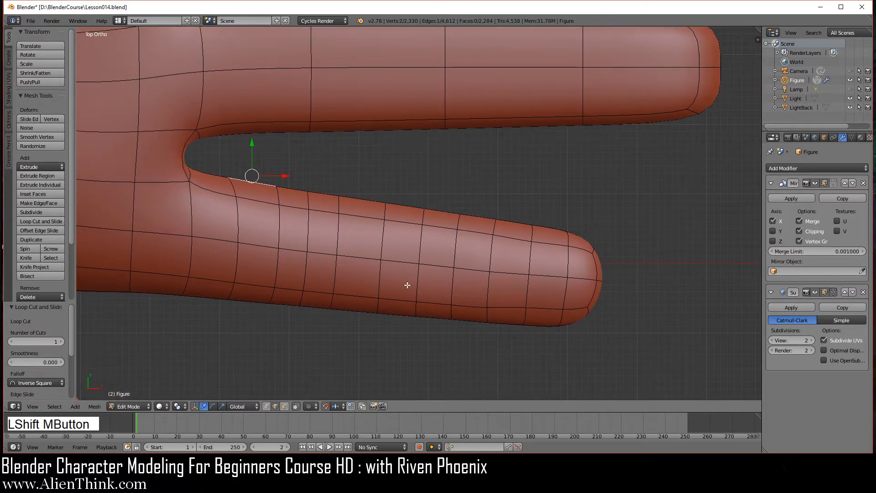
pyautogui.keyDown('ctrl'); pyautogui.rightClick(550, 224); pyautogui.keyUp('ctrl')
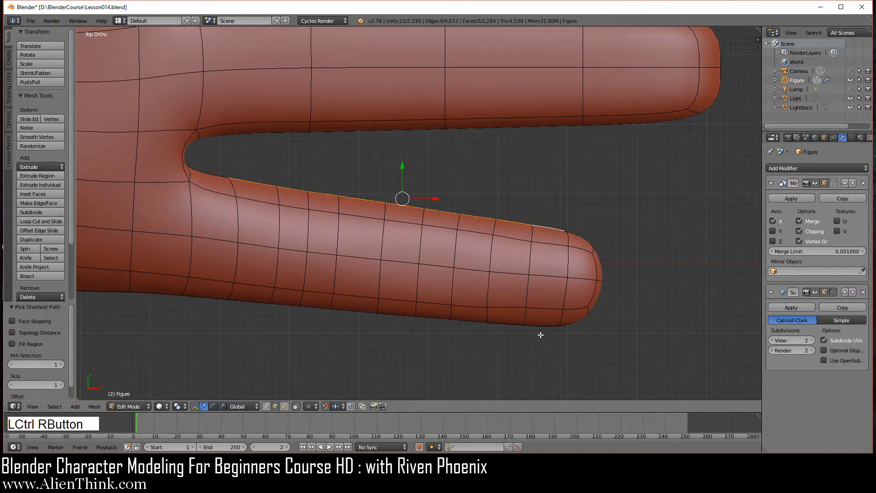
pyautogui.moveTo(420, 253); pyautogui.dragTo(406, 263, button='middle')
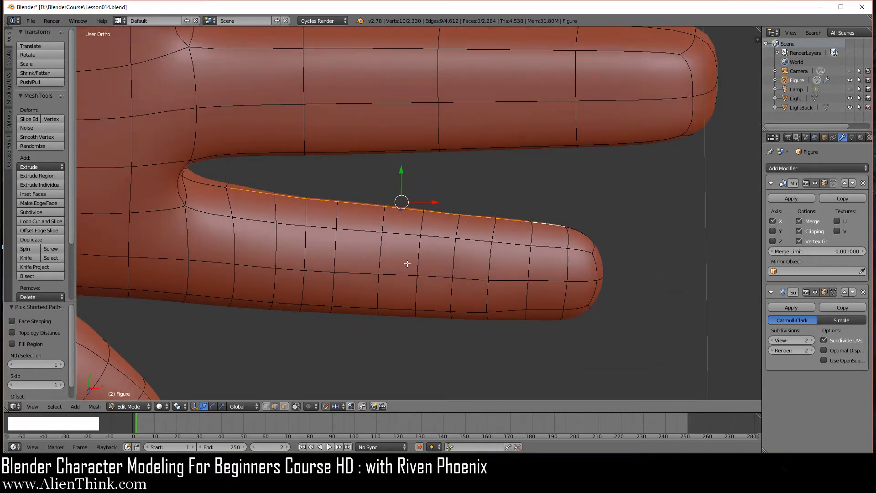
pyautogui.press('KP_7')
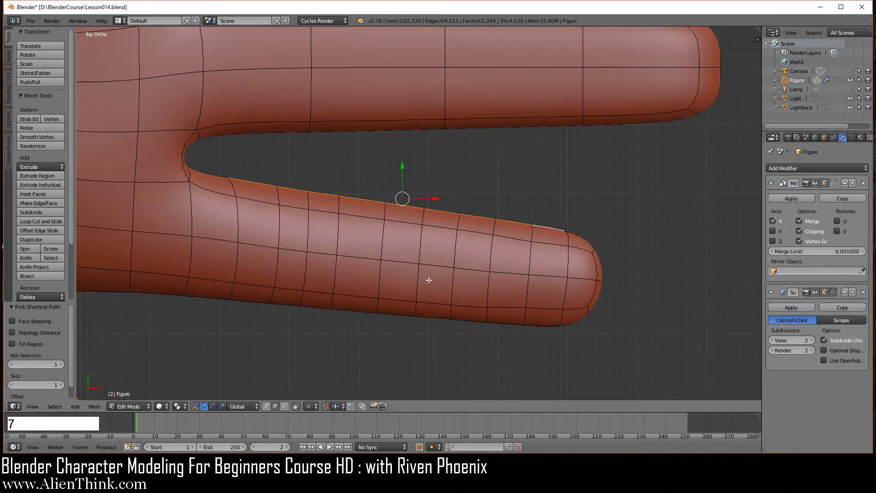
pyautogui.click(403, 168)
pyautogui.moveTo(403, 169); pyautogui.dragTo(403, 164)
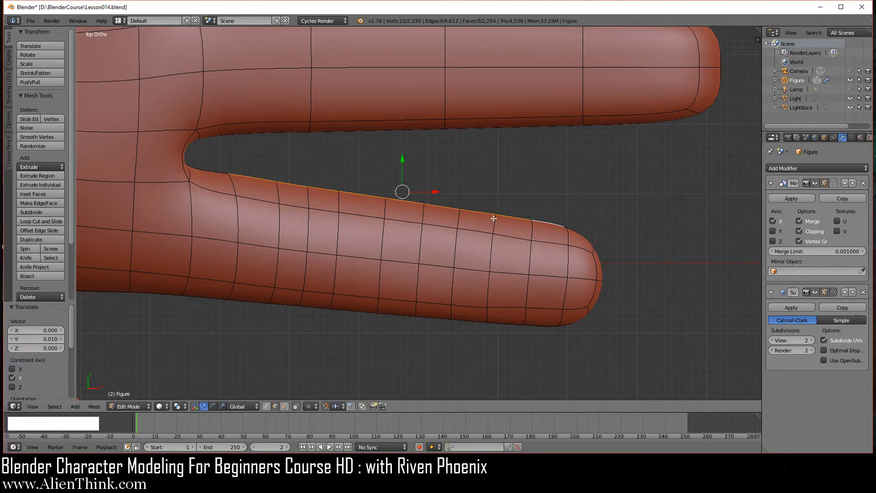
# Step: On that same side, move the edge at the joint nearer the palm 0.030 on Y and the edge two segments toward the tip 0.010
pyautogui.scroll(1, 350, 233)
pyautogui.keyDown('shift'); pyautogui.moveTo(350, 233); pyautogui.dragTo(378, 258, button='middle'); pyautogui.keyUp('shift')
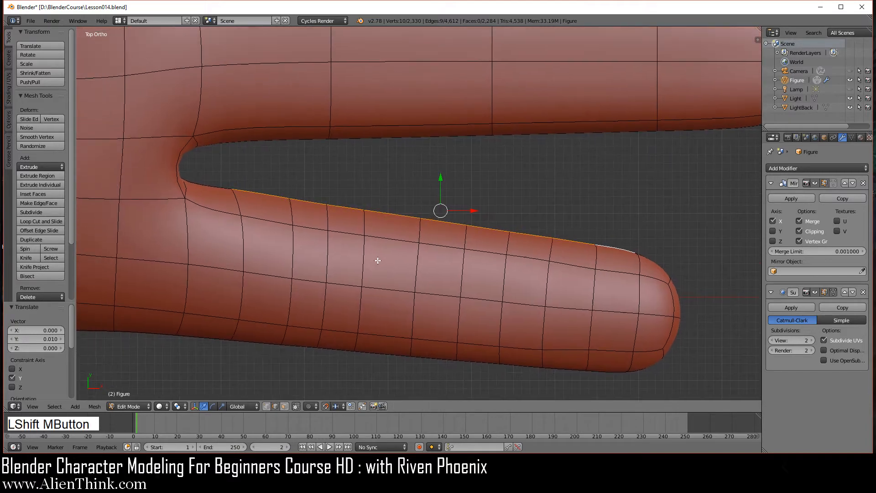
pyautogui.rightClick(349, 206)
pyautogui.moveTo(343, 169); pyautogui.dragTo(342, 138)
pyautogui.rightClick(444, 217)
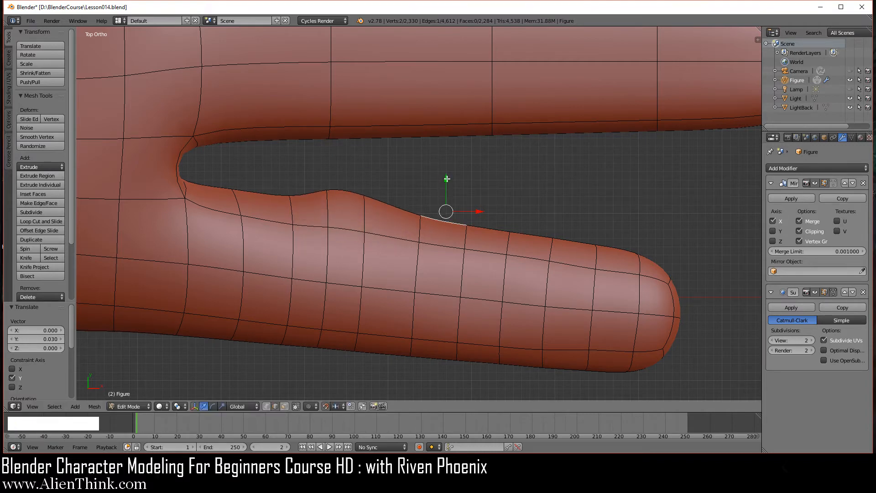
pyautogui.moveTo(445, 179); pyautogui.dragTo(448, 172)
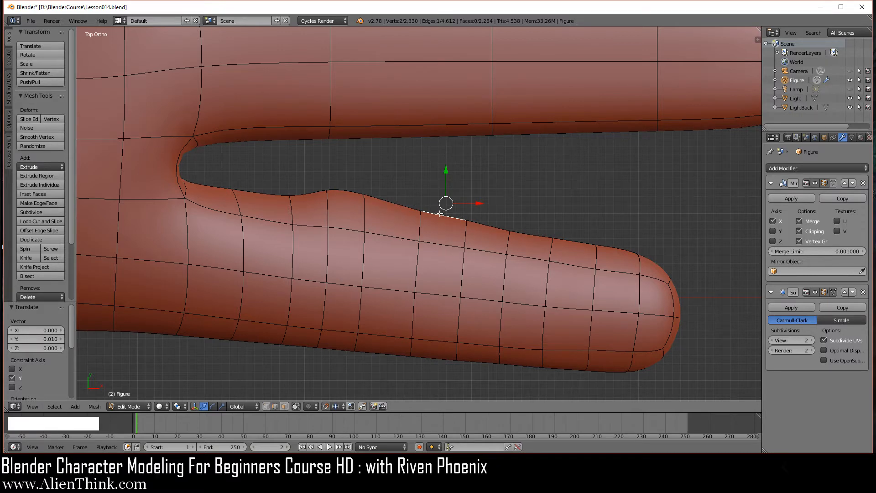
# Step: Smooth the two raised joint edges on the side of the index finger together once
pyautogui.press('shift')
pyautogui.keyDown('shift'); pyautogui.rightClick(349, 188); pyautogui.keyUp('shift')
pyautogui.press('w')
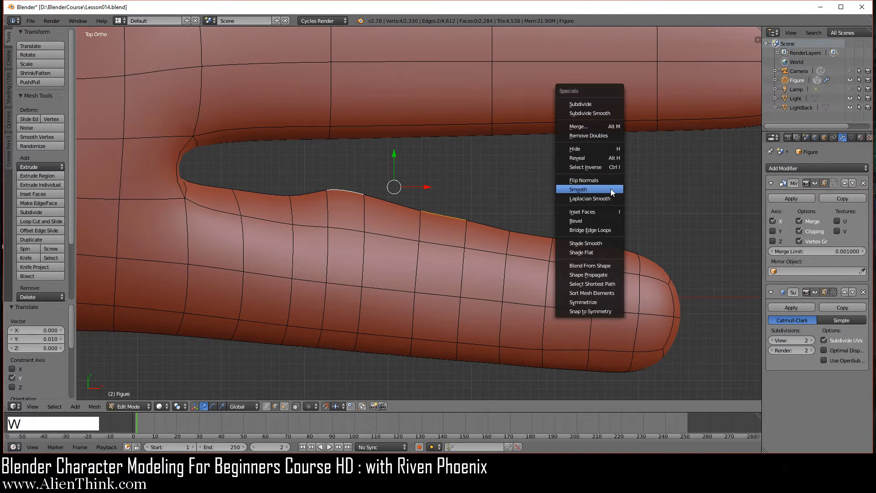
pyautogui.click(611, 188)
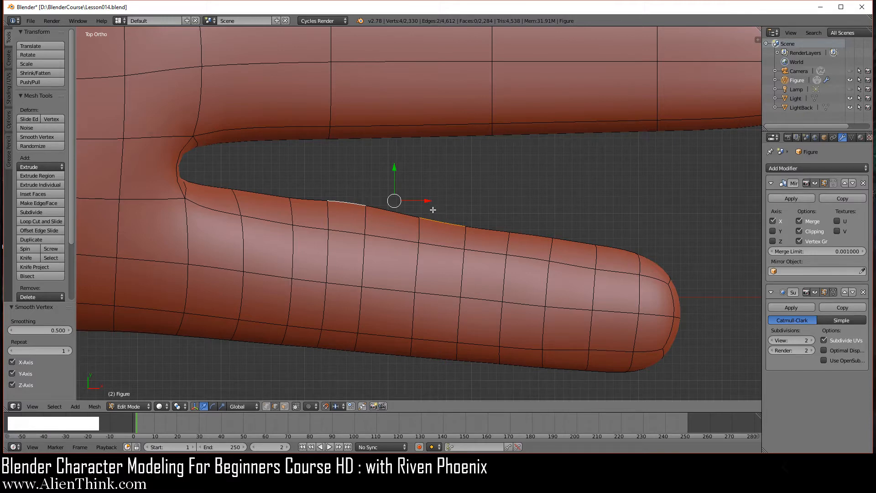
# Step: Select the two edges at the base of the index finger beside the web, move them 0.010 on Y and rotate them 5°
pyautogui.rightClick(252, 189)
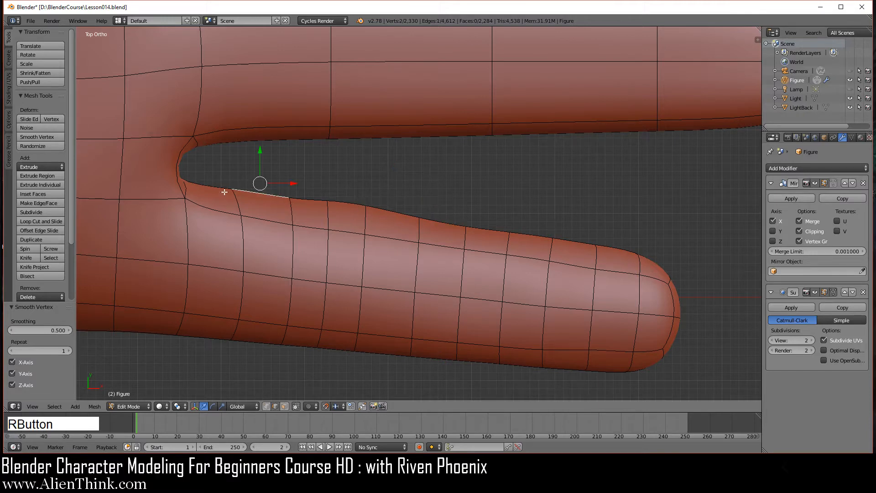
pyautogui.keyDown('shift'); pyautogui.rightClick(224, 178); pyautogui.keyUp('shift')
pyautogui.moveTo(226, 153); pyautogui.dragTo(227, 145)
pyautogui.press('r')
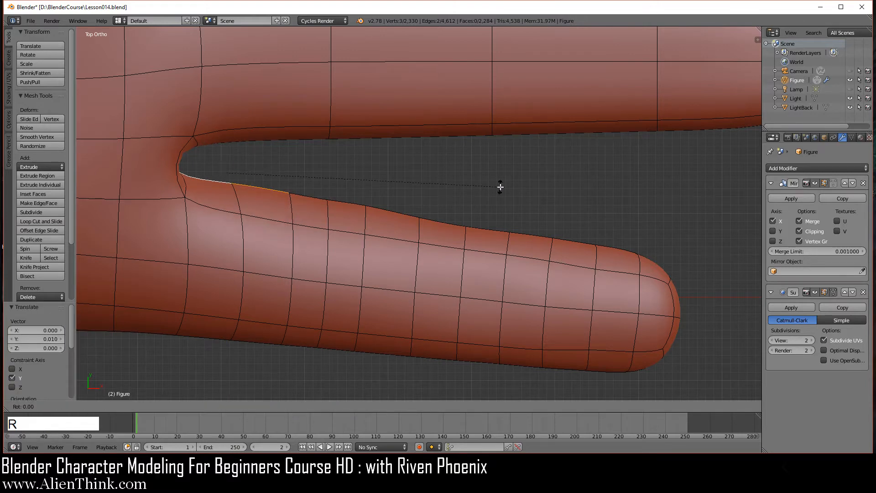
pyautogui.click(501, 204)
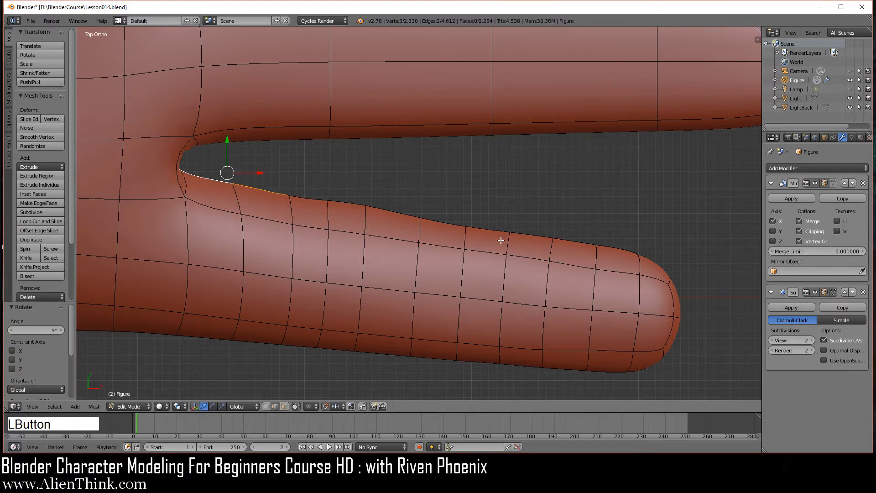
pyautogui.press('a')
# Step: On the finger's outer side near the base joint, select three middle-row edges and one edge in the row below, and move them -0.010 on Y
pyautogui.keyDown('shift'); pyautogui.moveTo(373, 305); pyautogui.dragTo(397, 233, button='middle'); pyautogui.keyUp('shift')
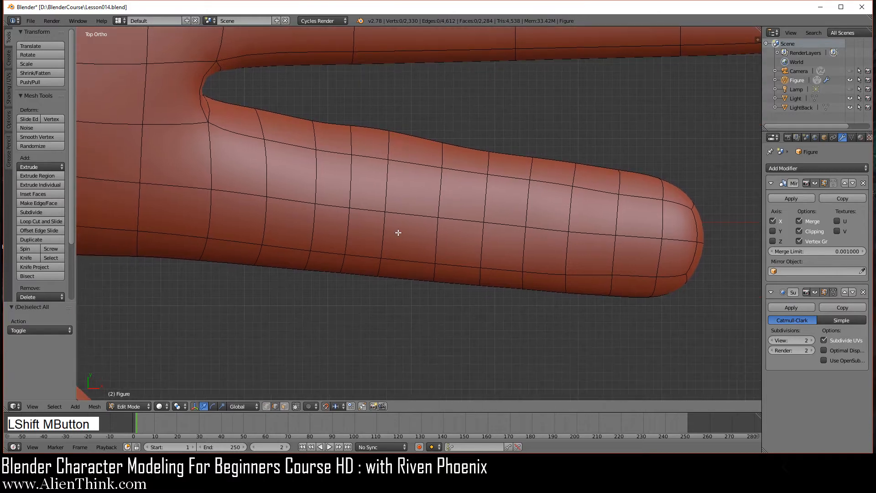
pyautogui.moveTo(376, 313); pyautogui.dragTo(446, 322, button='middle')
pyautogui.press('1')
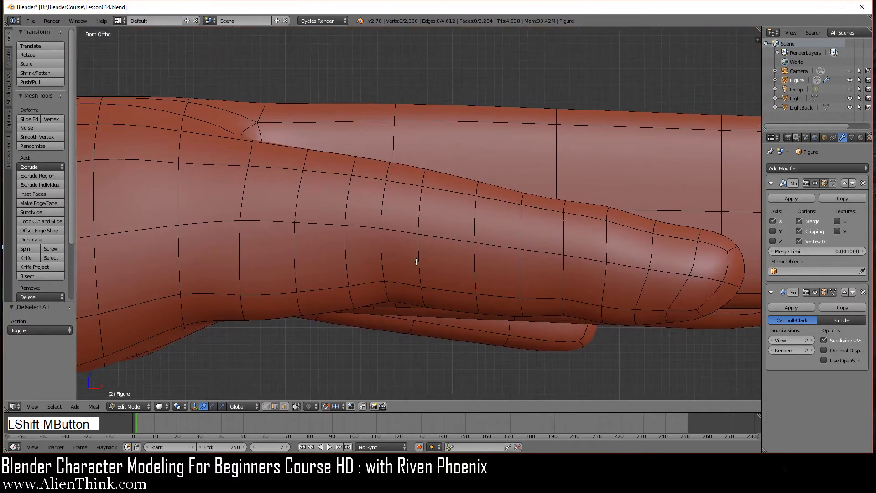
pyautogui.rightClick(406, 237)
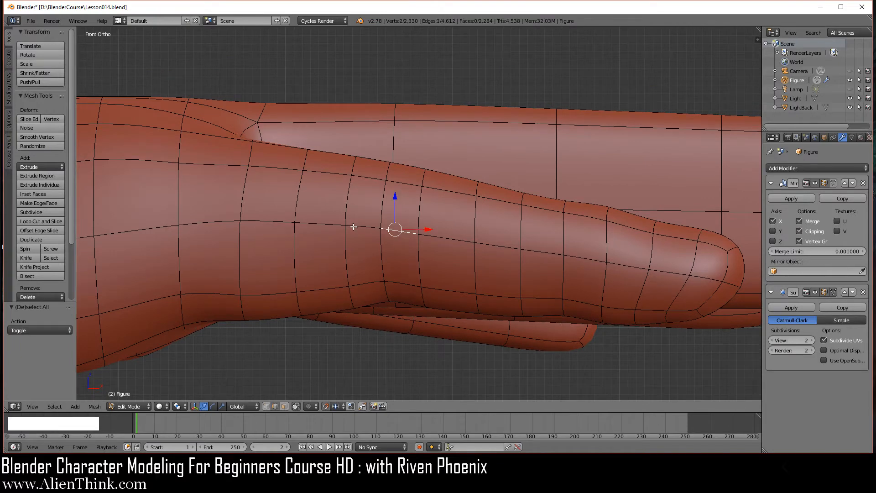
pyautogui.keyDown('shift'); pyautogui.rightClick(319, 224); pyautogui.keyUp('shift')
pyautogui.keyDown('shift'); pyautogui.rightClick(266, 222); pyautogui.keyUp('shift')
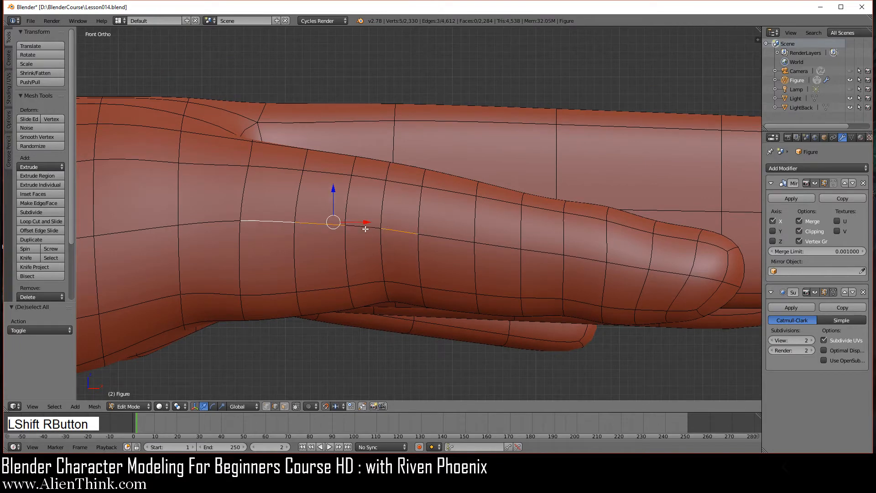
pyautogui.keyDown('shift'); pyautogui.rightClick(365, 279); pyautogui.keyUp('shift')
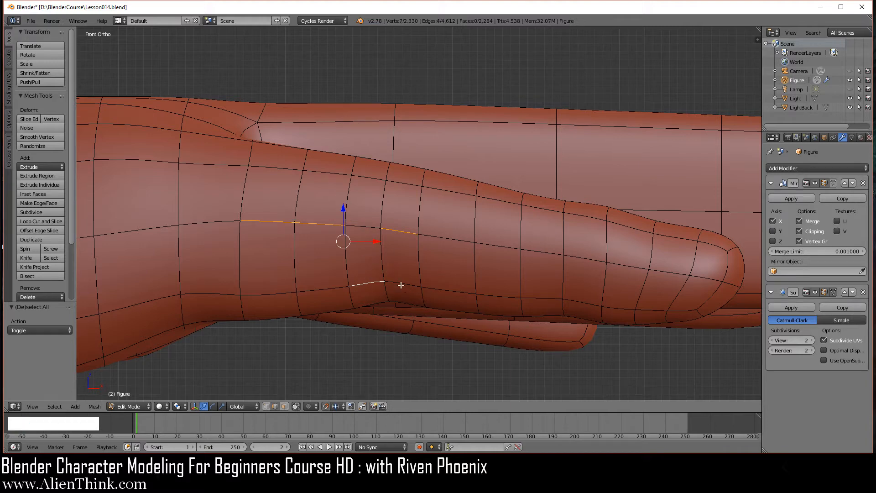
pyautogui.press('KP_7')
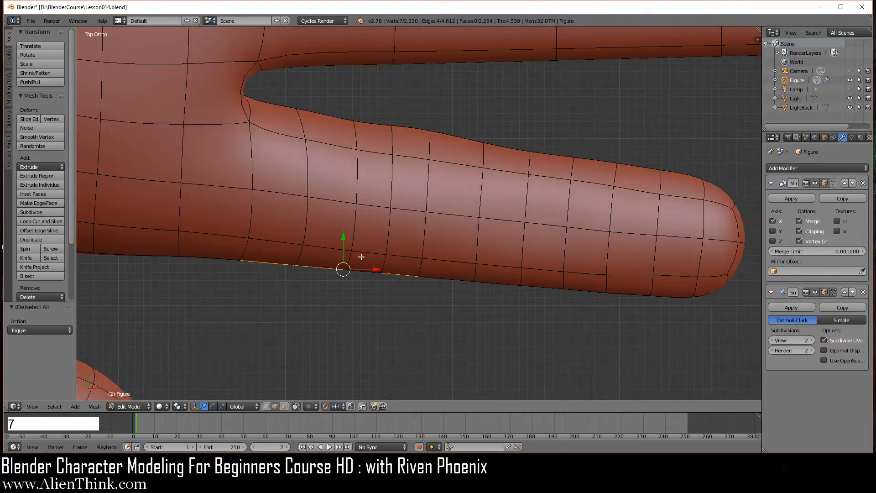
pyautogui.moveTo(343, 236); pyautogui.dragTo(343, 241)
# Step: Move the lower-row edge on the outer side at the joint nearer the palm -0.010 on Y, using wireframe display in top view
pyautogui.press('KP_1')
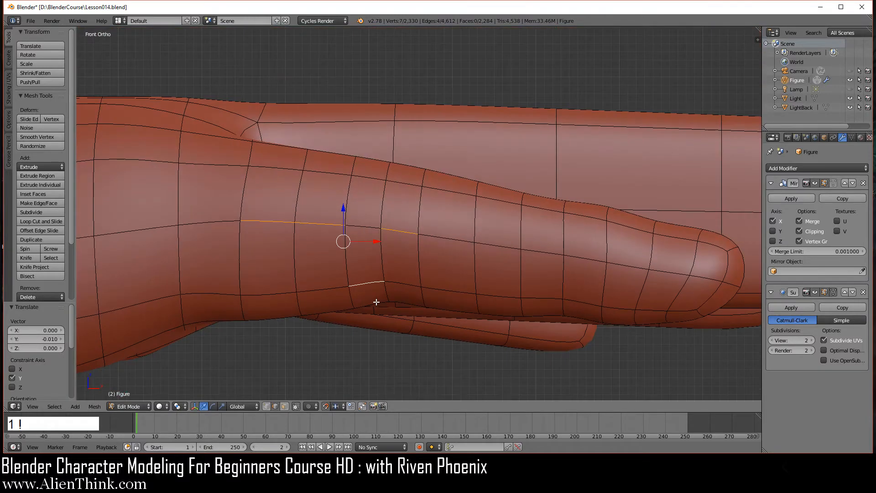
pyautogui.rightClick(403, 286)
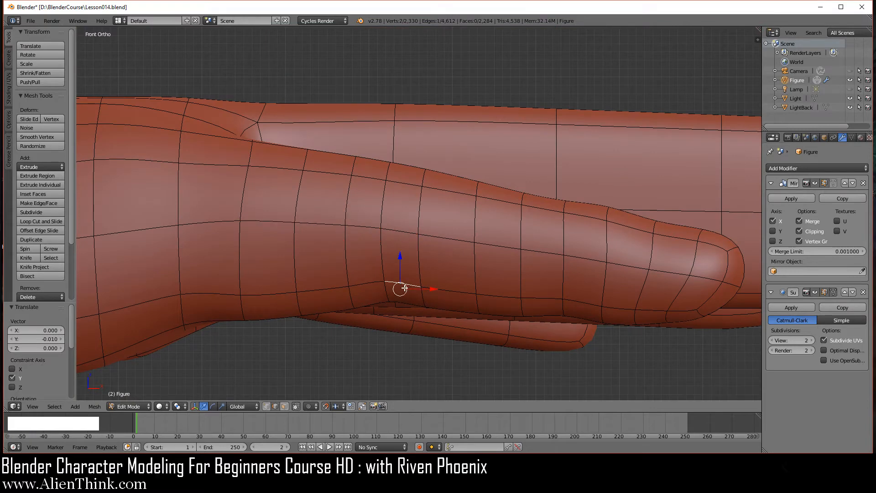
pyautogui.press('KP_7')
pyautogui.press('z')
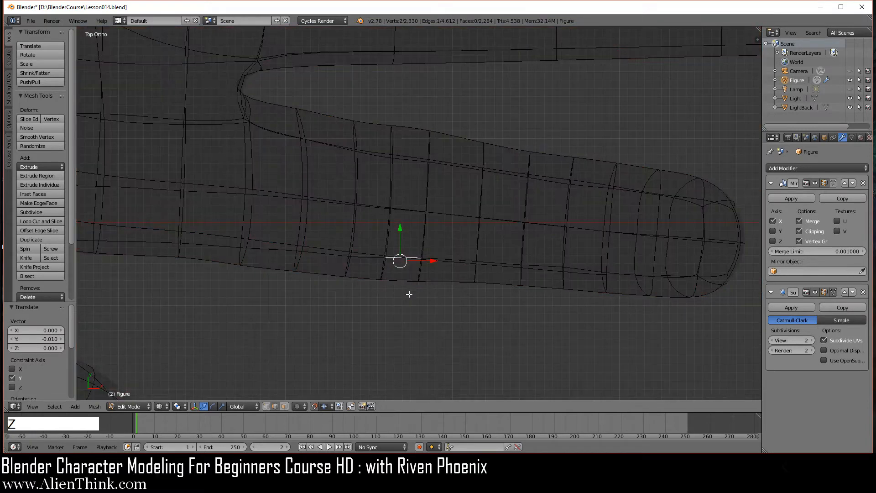
pyautogui.scroll(3, 408, 293)
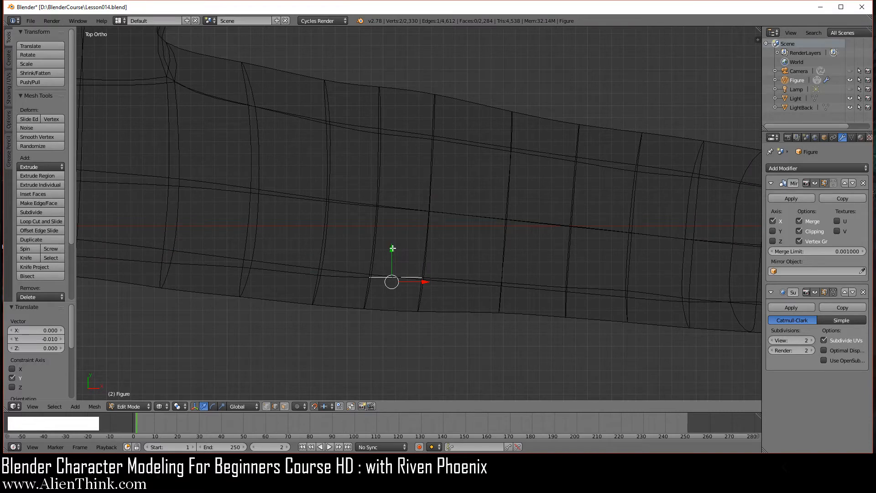
pyautogui.moveTo(393, 249); pyautogui.dragTo(393, 256)
pyautogui.scroll(-3, 426, 329)
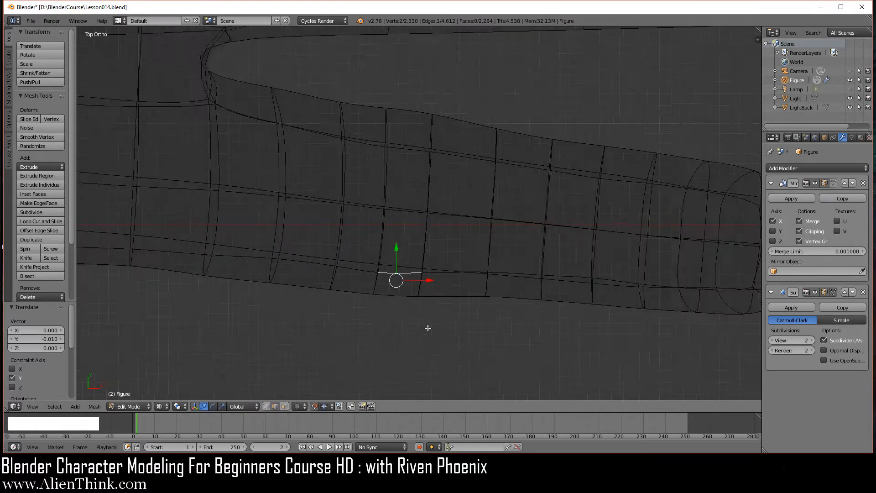
pyautogui.press('z')
pyautogui.press('KP_1')
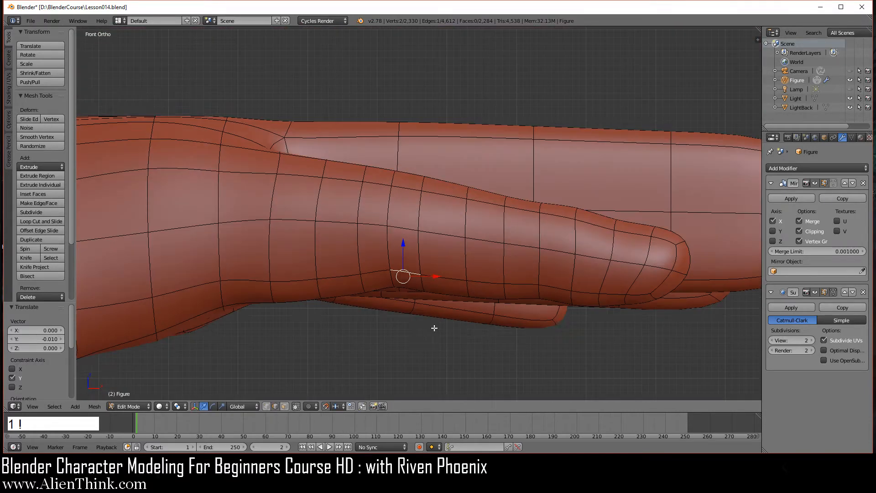
# Step: Examine the smoothed index finger from several angles in object mode, and return to mesh editing to inspect its underside
pyautogui.press('a')
pyautogui.moveTo(389, 289); pyautogui.dragTo(456, 274, button='middle')
pyautogui.press('Tab')
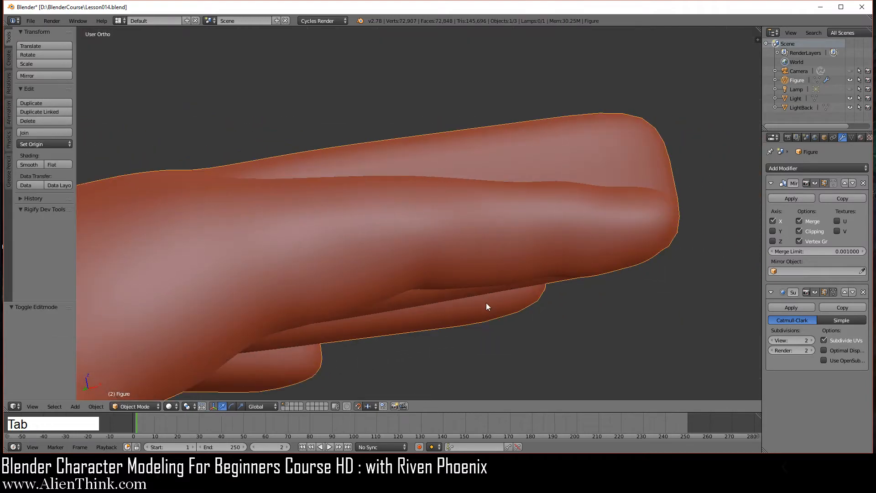
pyautogui.moveTo(487, 303); pyautogui.dragTo(327, 237, button='middle')
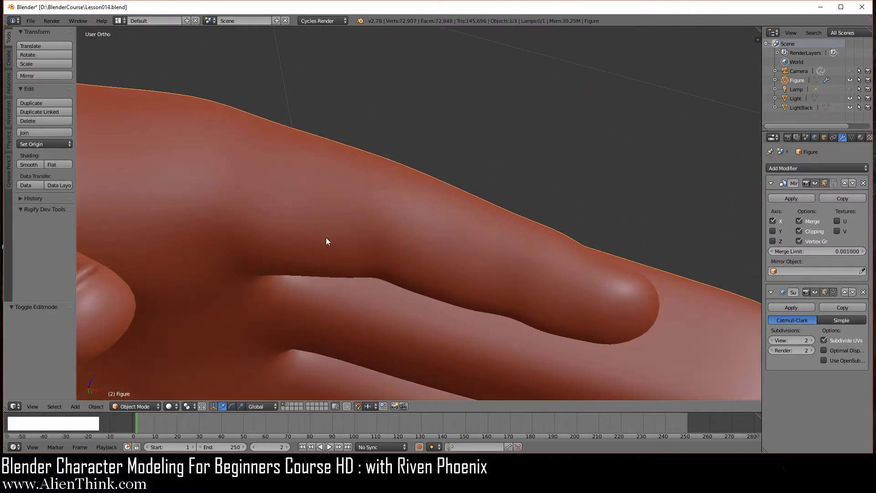
pyautogui.moveTo(406, 224); pyautogui.dragTo(351, 201, button='middle')
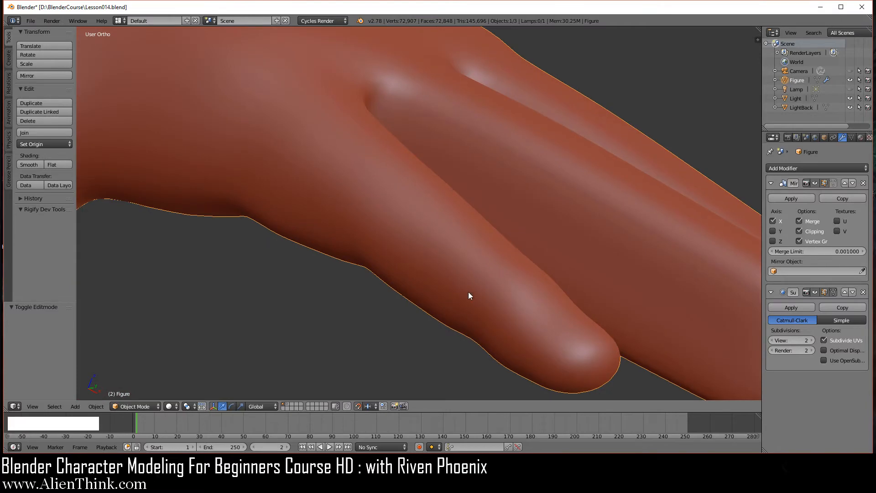
pyautogui.press('Tab')
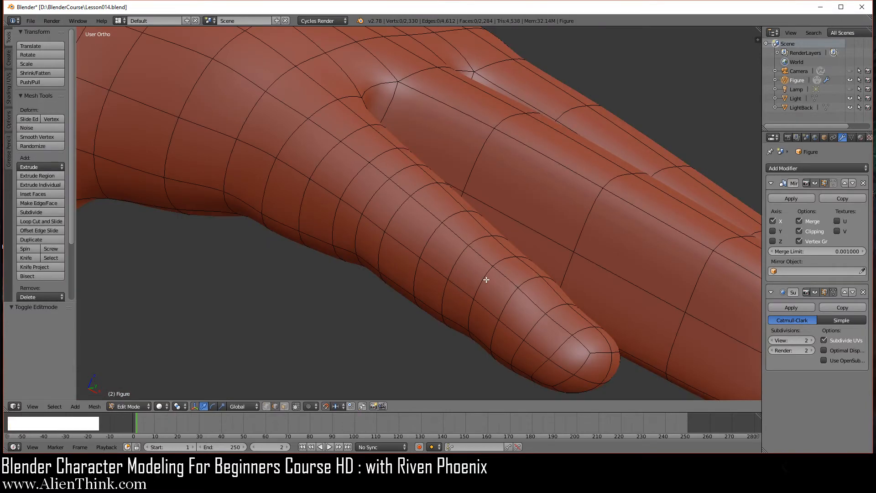
pyautogui.moveTo(486, 280)
pyautogui.mouseDown(button='middle')
pyautogui.moveTo(483, 295)
pyautogui.moveTo(492, 296)
pyautogui.mouseUp(button='middle')
pyautogui.moveTo(495, 296); pyautogui.dragTo(429, 250, button='middle')
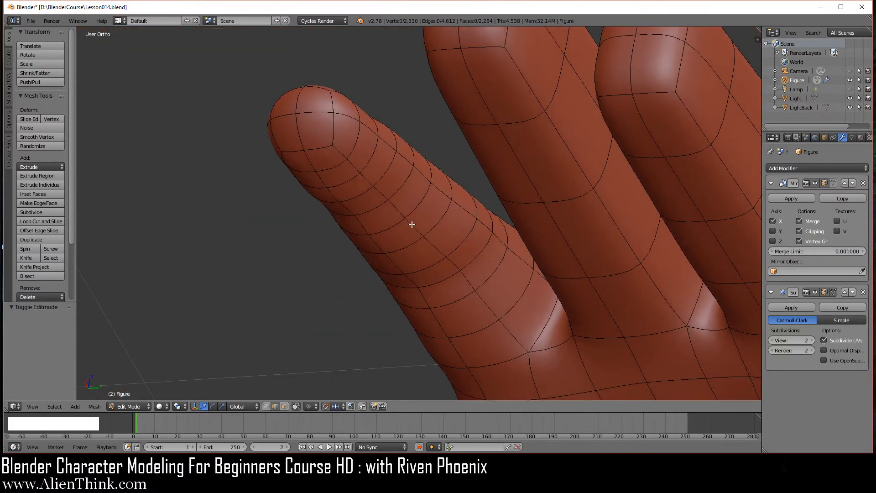
# Step: Select the six-edge run along the finger's underside nearest the middle finger, from mid-finger toward the base, and move it 0.010 on Y
pyautogui.rightClick(339, 152)
pyautogui.moveTo(359, 203); pyautogui.dragTo(292, 124, button='middle')
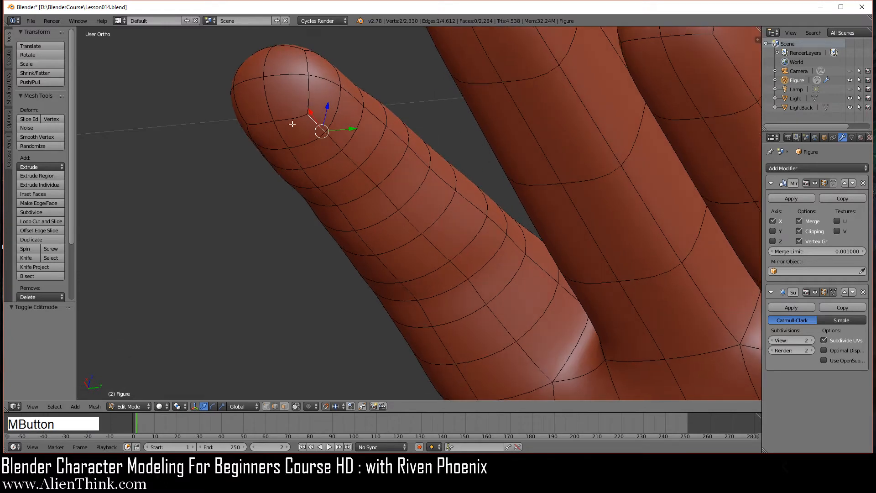
pyautogui.moveTo(343, 150); pyautogui.dragTo(316, 130, button='right')
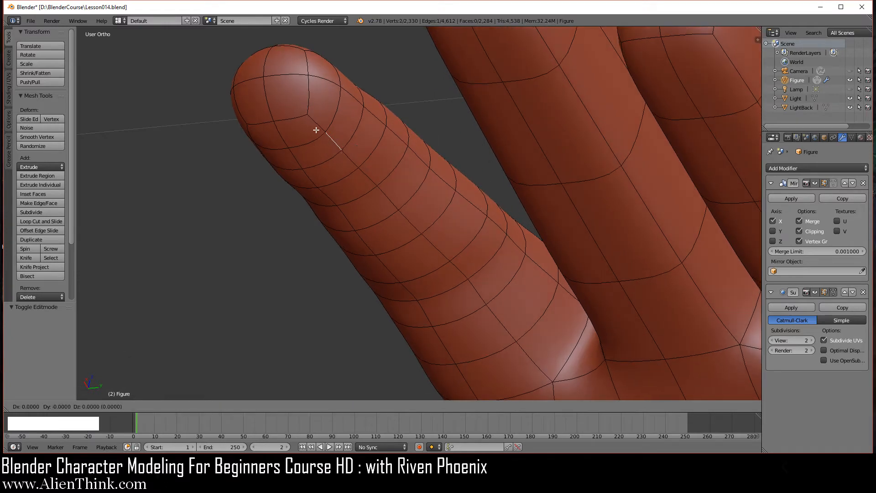
pyautogui.rightClick(316, 130)
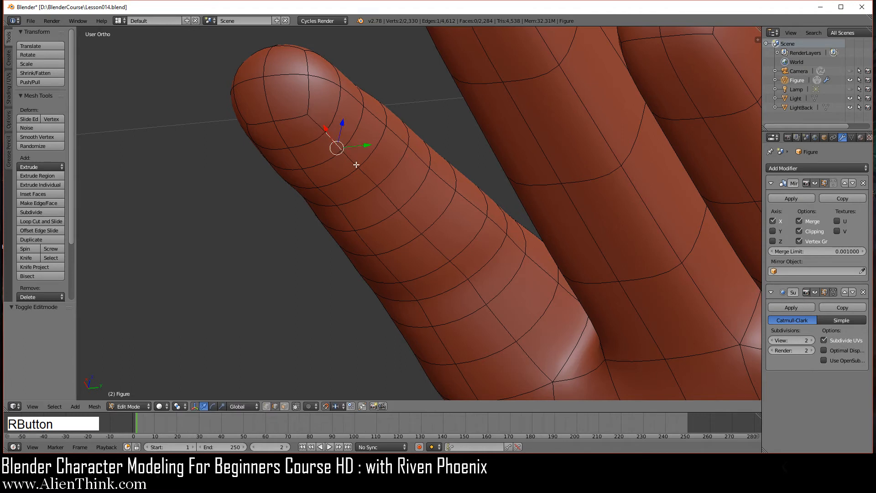
pyautogui.rightClick(369, 178)
pyautogui.rightClick(380, 191)
pyautogui.rightClick(392, 199)
pyautogui.keyDown('shift'); pyautogui.moveTo(525, 344); pyautogui.dragTo(505, 262, button='middle'); pyautogui.keyUp('shift')
pyautogui.keyDown('ctrl'); pyautogui.rightClick(487, 248); pyautogui.keyUp('ctrl')
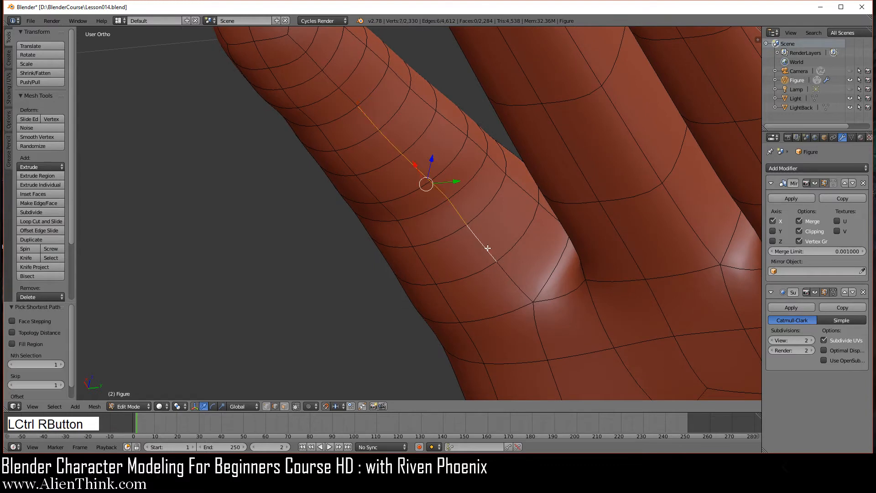
pyautogui.moveTo(435, 295); pyautogui.dragTo(460, 299, button='middle')
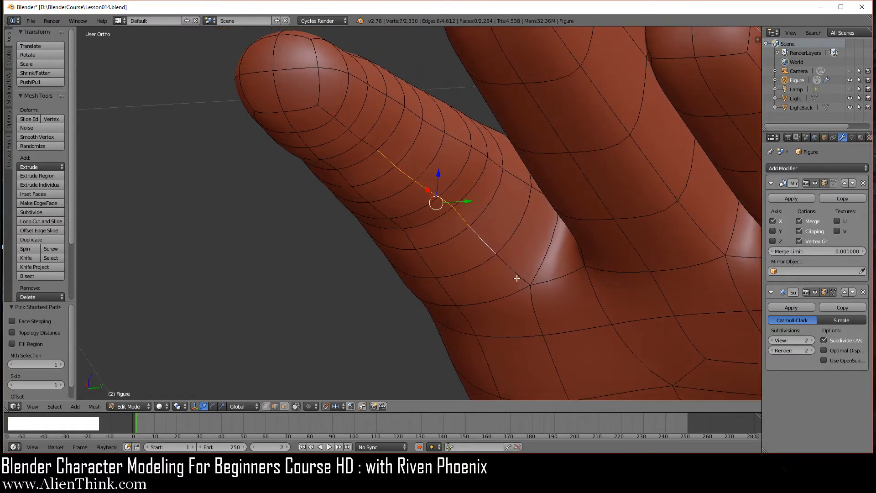
pyautogui.moveTo(525, 283); pyautogui.dragTo(511, 262, button='middle')
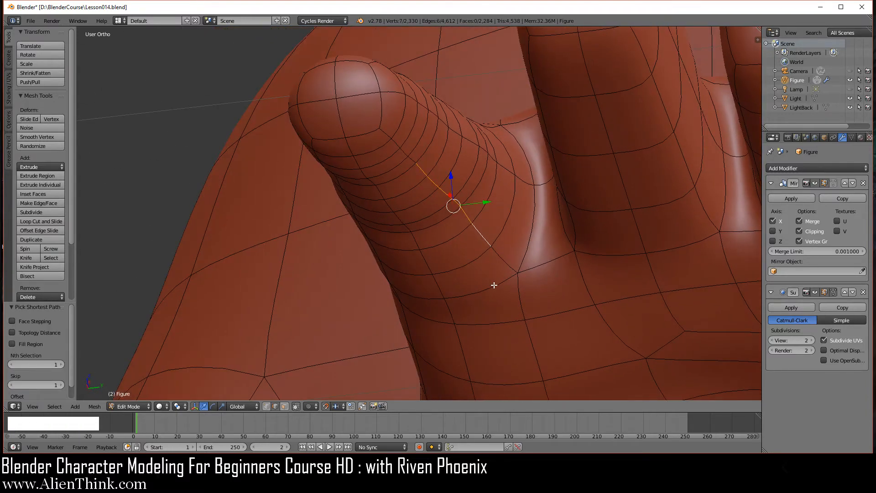
pyautogui.press('KP_3')
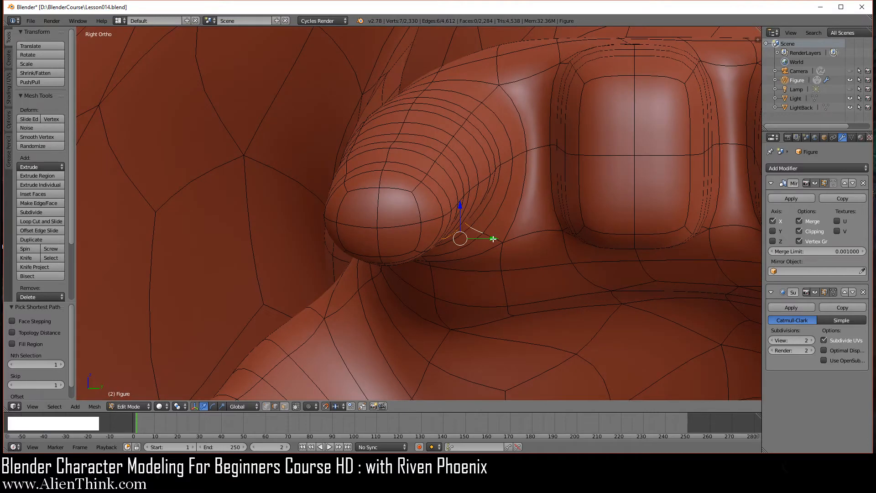
pyautogui.moveTo(494, 239); pyautogui.dragTo(498, 239)
pyautogui.moveTo(403, 241); pyautogui.dragTo(347, 238, button='middle')
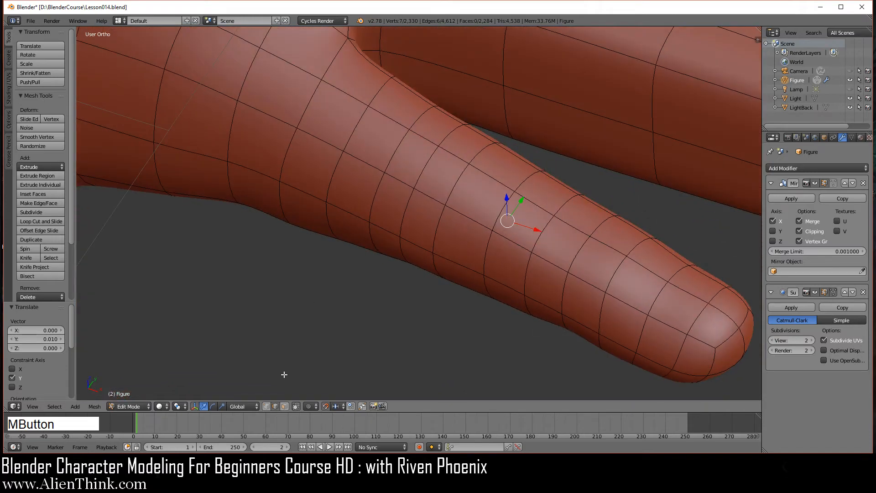
# Step: In face select mode, select the top face at the joint nearer the palm, on the middle-finger side, and raise it 0.010 on Z
pyautogui.click(285, 407)
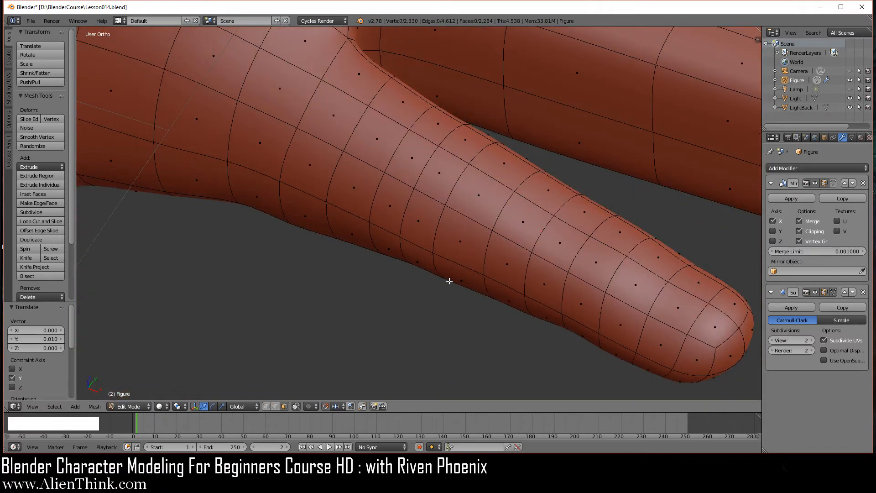
pyautogui.press('KP_7')
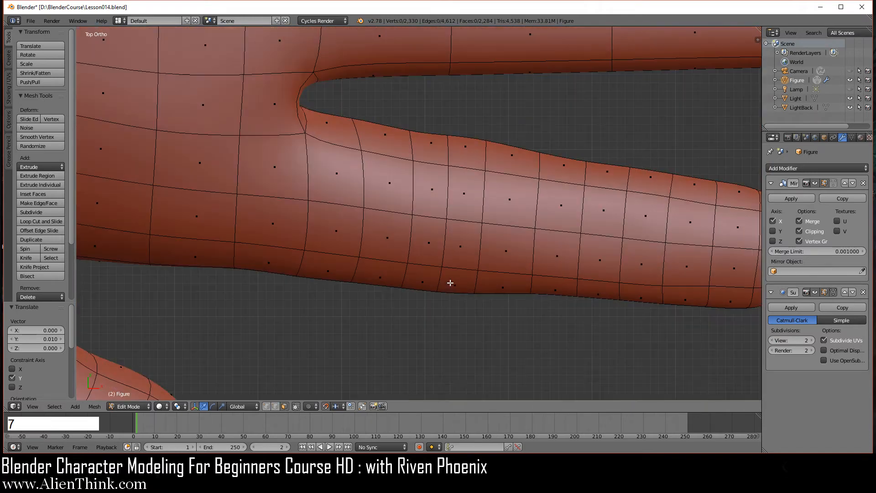
pyautogui.rightClick(462, 195)
pyautogui.press('KP_1')
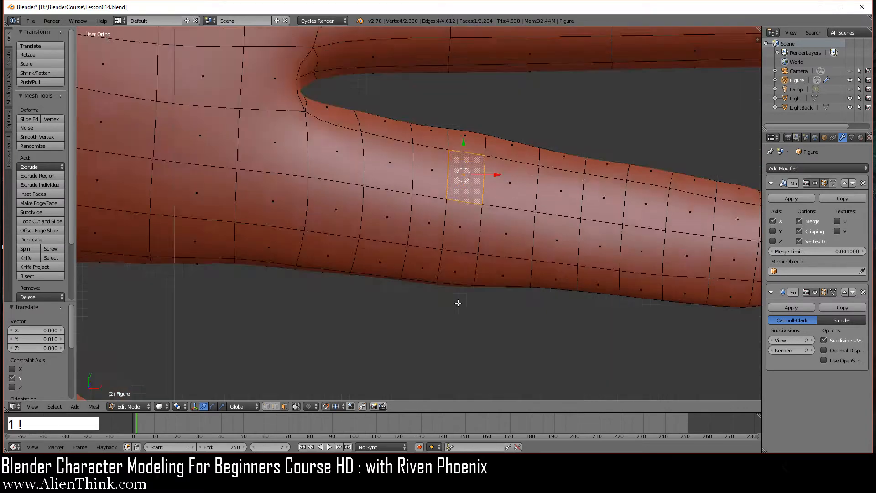
pyautogui.keyDown('shift'); pyautogui.moveTo(458, 303); pyautogui.dragTo(415, 295, button='middle'); pyautogui.keyUp('shift')
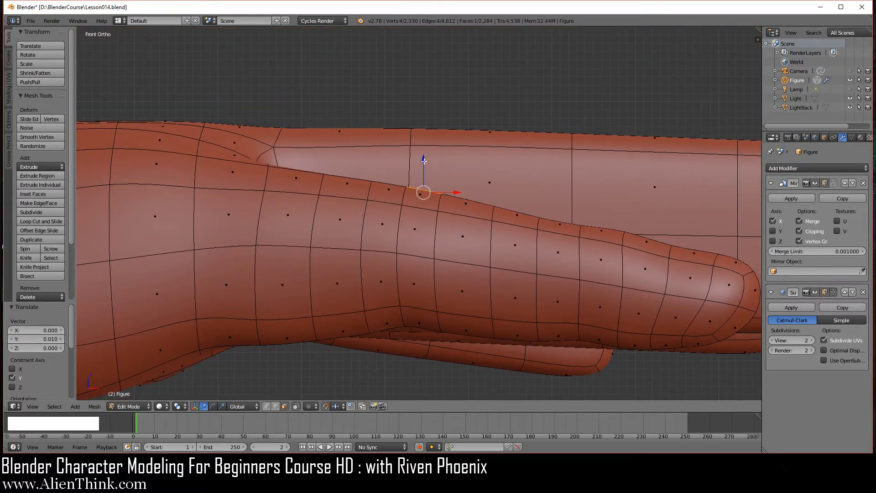
pyautogui.click(424, 156)
pyautogui.moveTo(423, 156); pyautogui.dragTo(428, 194)
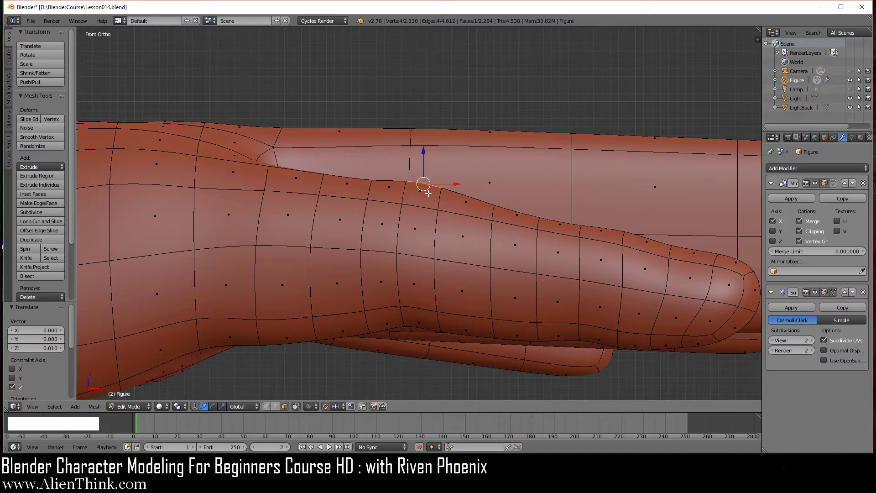
pyautogui.moveTo(513, 222); pyautogui.dragTo(424, 280, button='middle')
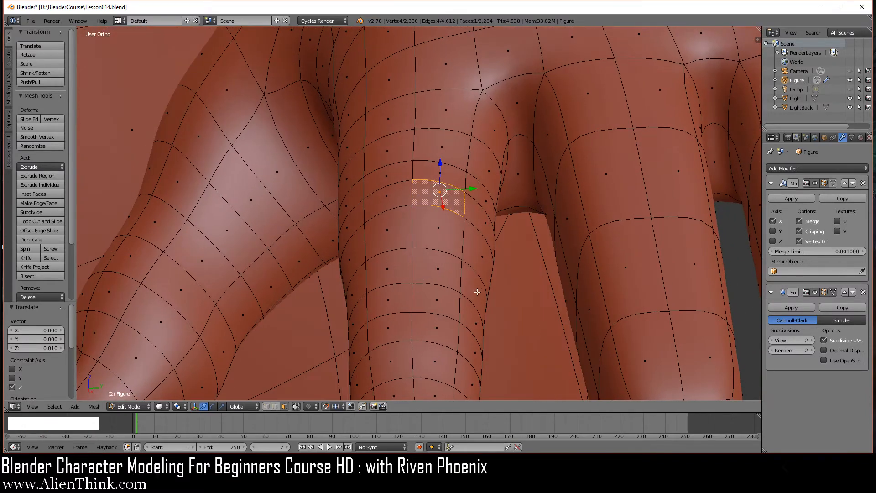
pyautogui.moveTo(477, 292); pyautogui.dragTo(464, 293, button='middle')
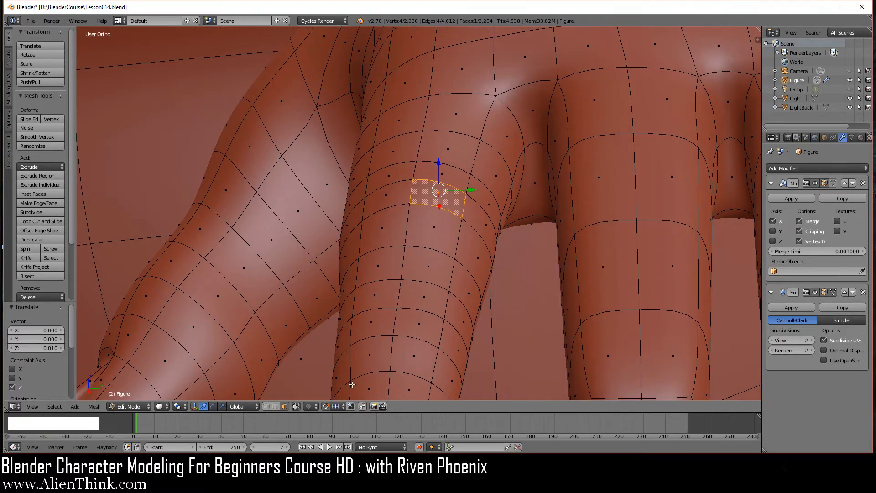
# Step: In edge select mode, select the edge at the index finger's base on the middle-finger side and smooth it once
pyautogui.click(276, 406)
pyautogui.rightClick(508, 159)
pyautogui.press('w')
pyautogui.click(603, 149)
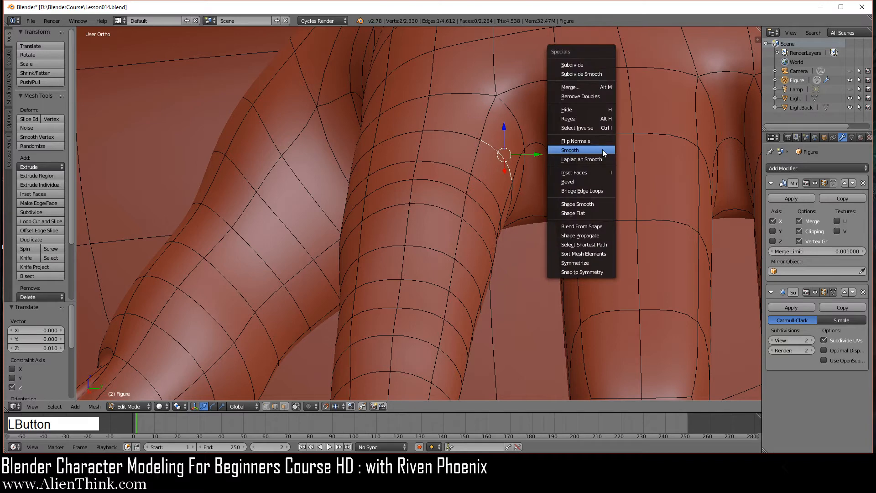
# Step: Add a centred edge loop around the middle of the index finger and deselect everything
pyautogui.scroll(-3, 498, 195)
pyautogui.moveTo(498, 196); pyautogui.dragTo(497, 268, button='middle')
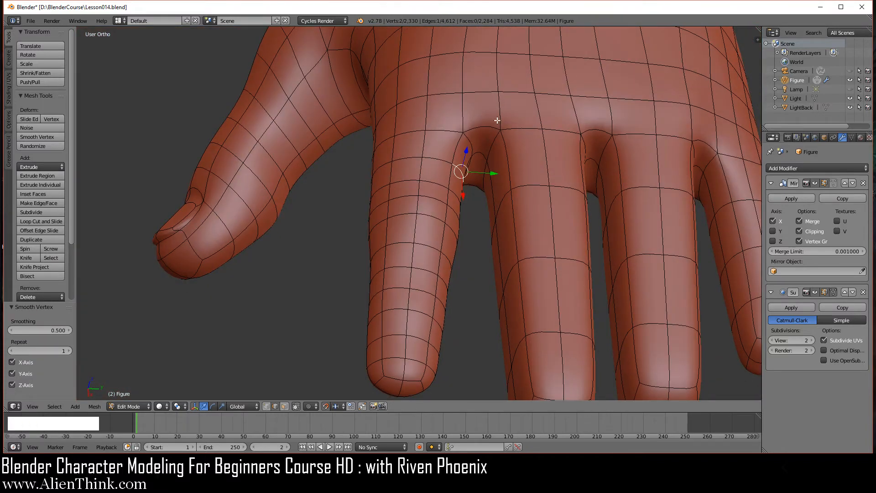
pyautogui.moveTo(522, 324); pyautogui.dragTo(471, 237, button='middle')
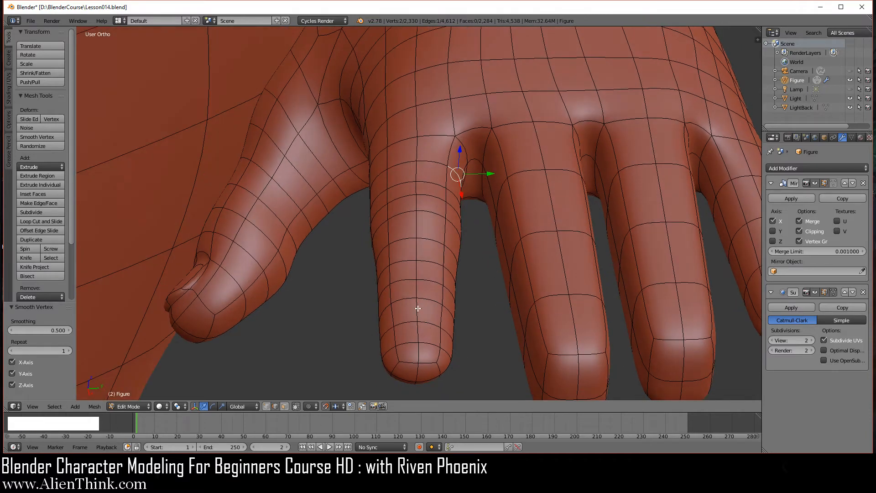
pyautogui.moveTo(417, 309); pyautogui.dragTo(430, 245, button='middle')
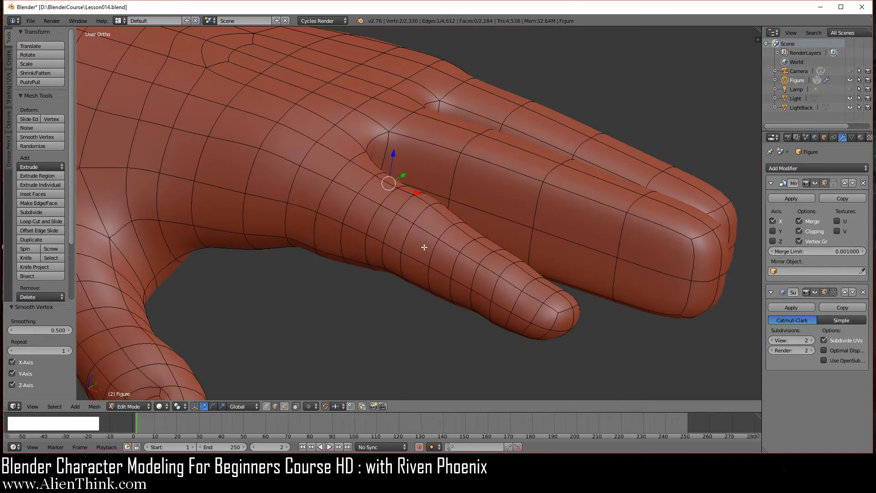
pyautogui.press('ctrl')
pyautogui.hotkey('ctrl', 'r')
pyautogui.click(427, 240)
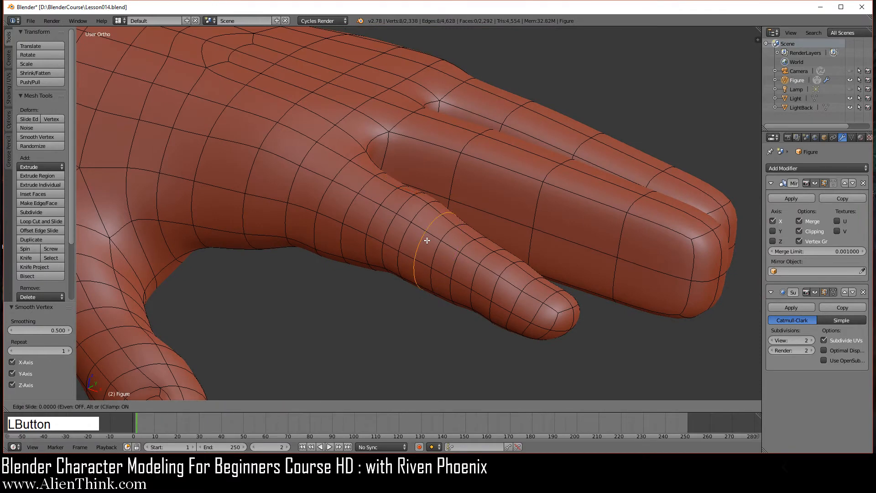
pyautogui.rightClick(427, 240)
pyautogui.press('a')
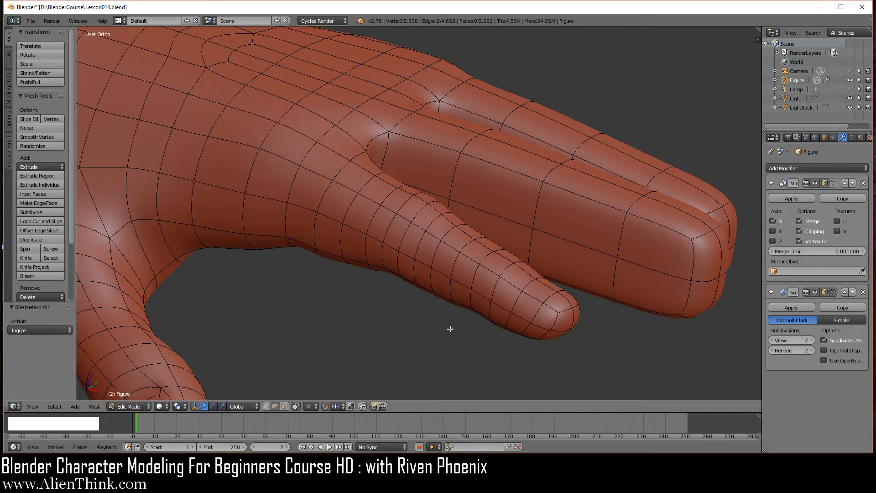
# Step: Examine the index finger's underside and side profile, and inspect the fingertip end-on in right view
pyautogui.moveTo(450, 329); pyautogui.dragTo(443, 250, button='middle')
pyautogui.keyDown('shift'); pyautogui.moveTo(508, 256); pyautogui.dragTo(426, 243, button='middle'); pyautogui.keyUp('shift')
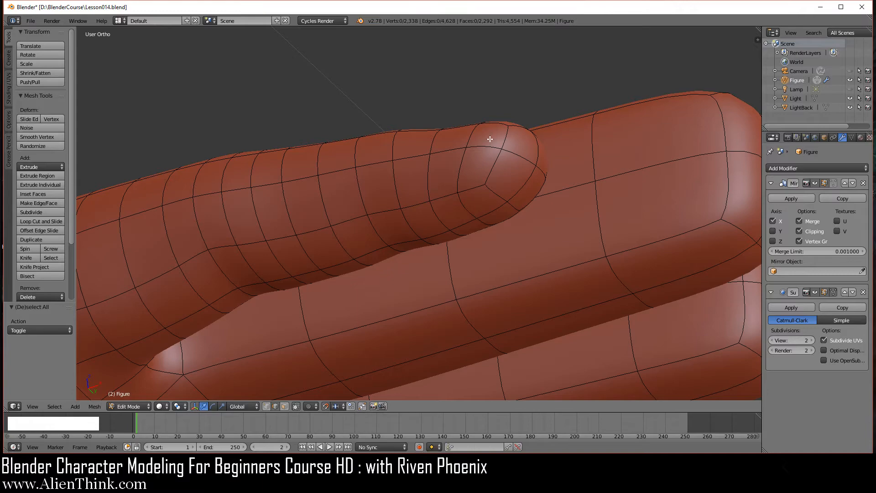
pyautogui.moveTo(490, 139); pyautogui.dragTo(427, 284, button='middle')
pyautogui.press('1')
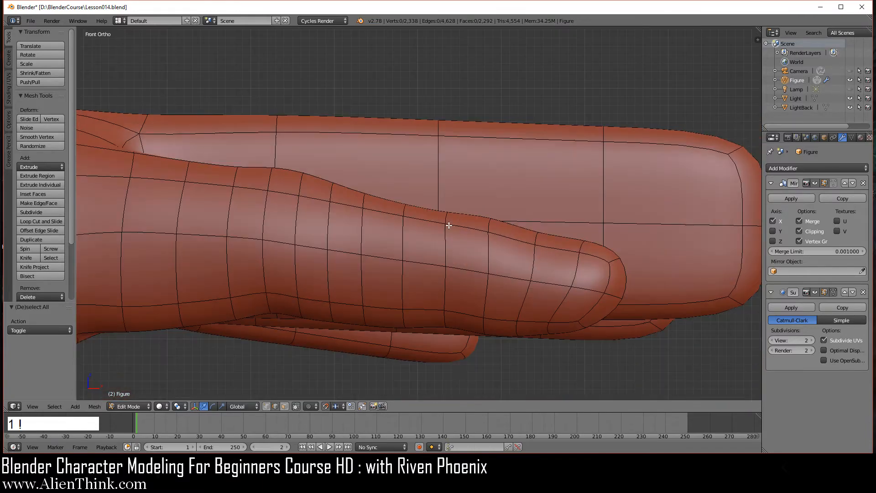
pyautogui.press('3')
pyautogui.keyDown('shift'); pyautogui.moveTo(499, 256); pyautogui.dragTo(532, 215, button='middle'); pyautogui.keyUp('shift')
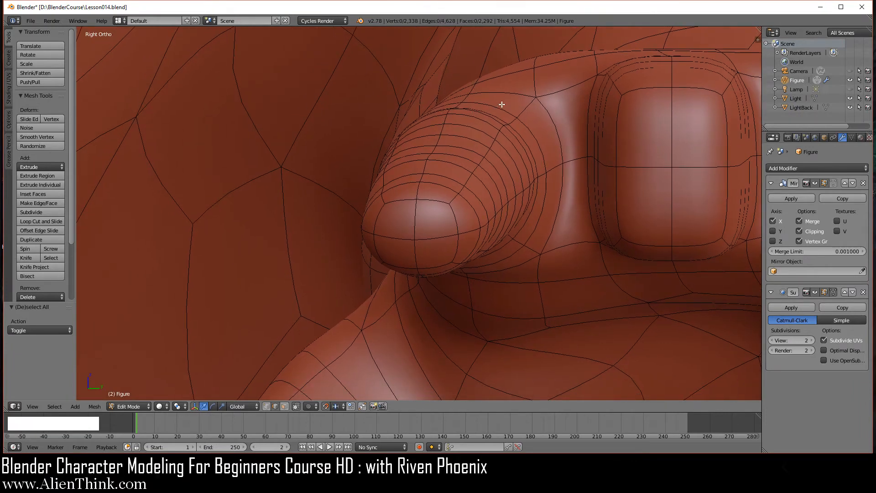
pyautogui.middleClick(491, 201)
pyautogui.scroll(2, 428, 228)
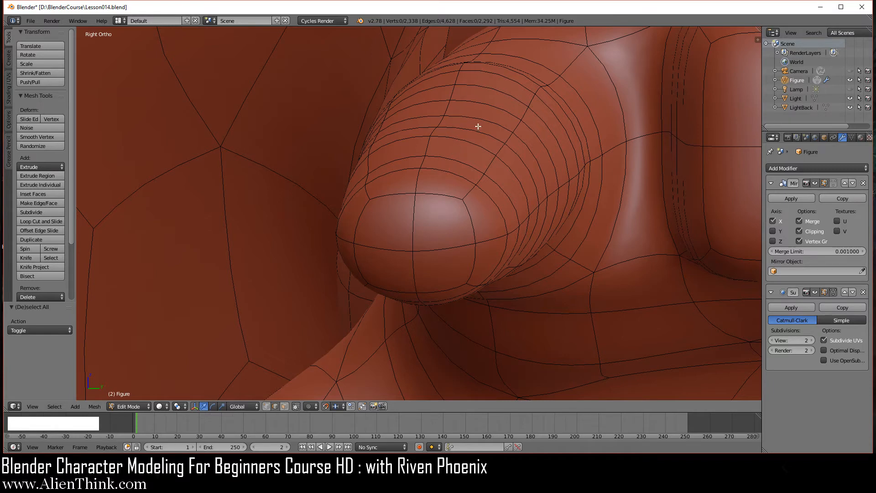
pyautogui.scroll(-2, 515, 210)
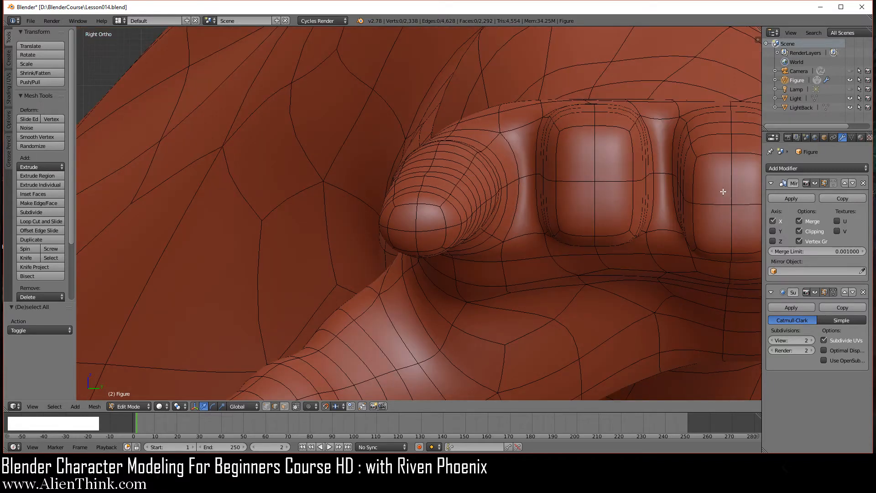
pyautogui.scroll(2, 429, 196)
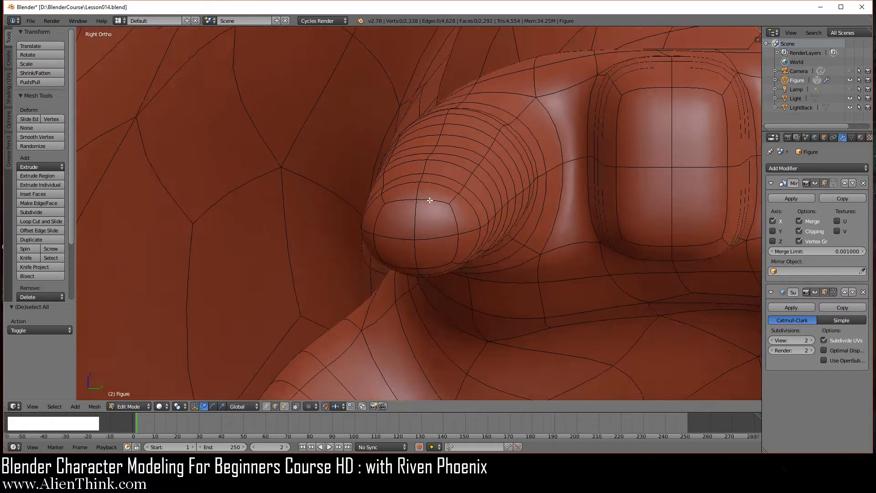
pyautogui.keyDown('shift'); pyautogui.moveTo(497, 186); pyautogui.dragTo(477, 174, button='middle'); pyautogui.keyUp('shift')
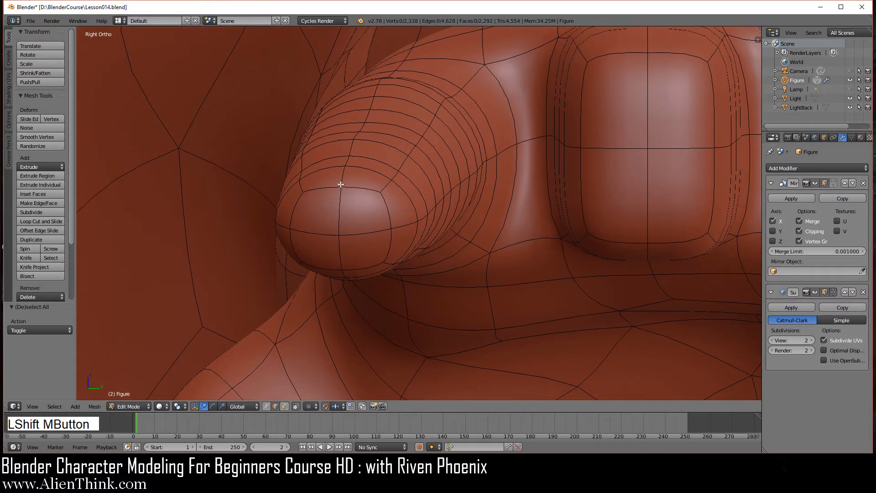
pyautogui.keyDown('shift'); pyautogui.moveTo(383, 236); pyautogui.dragTo(427, 260, button='middle'); pyautogui.keyUp('shift')
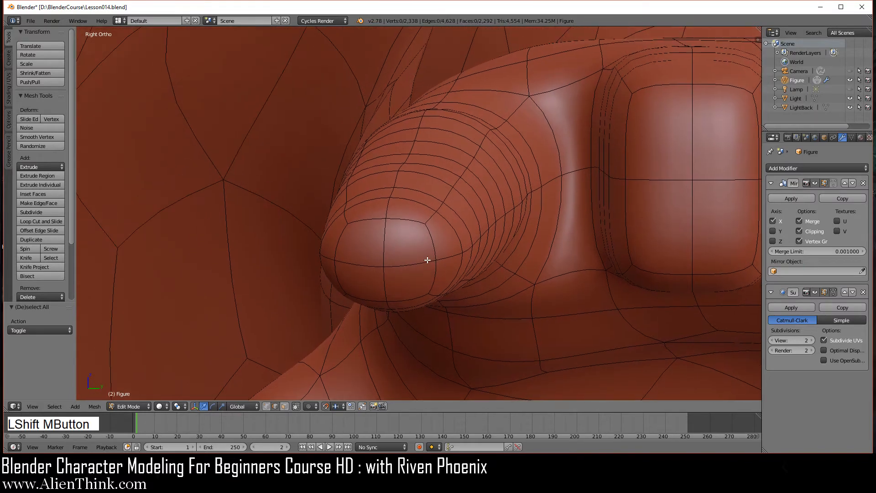
# Step: Select the four top faces just behind the index fingertip, extrude them in place with no offset, and smooth the extruded faces once
pyautogui.click(284, 406)
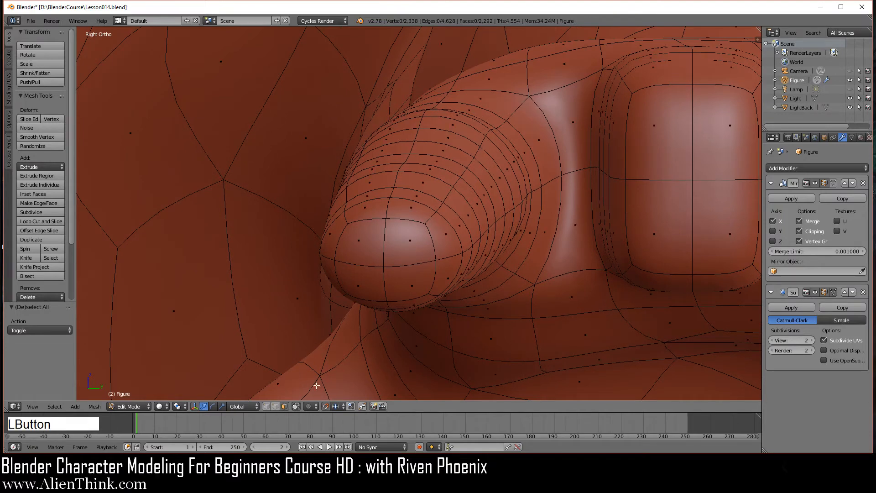
pyautogui.rightClick(404, 213)
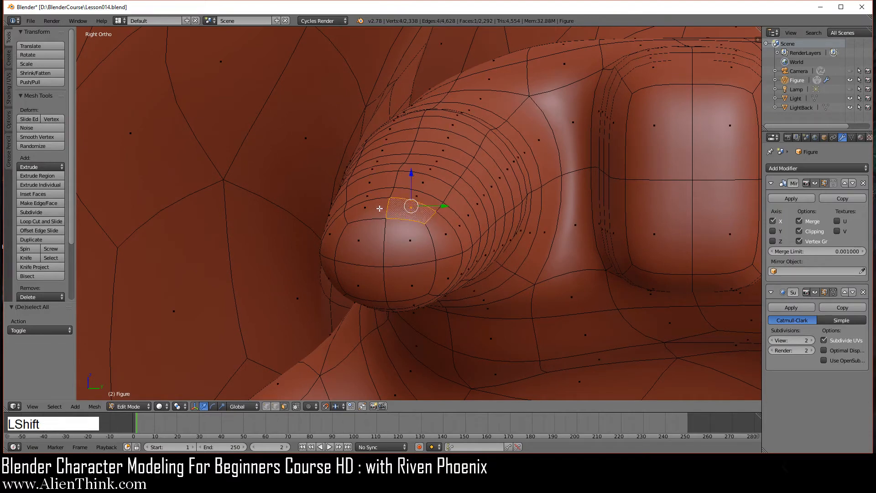
pyautogui.keyDown('shift'); pyautogui.rightClick(366, 208); pyautogui.keyUp('shift')
pyautogui.keyDown('shift'); pyautogui.rightClick(379, 188); pyautogui.keyUp('shift')
pyautogui.keyDown('shift'); pyautogui.rightClick(413, 185); pyautogui.keyUp('shift')
pyautogui.scroll(1, 435, 231)
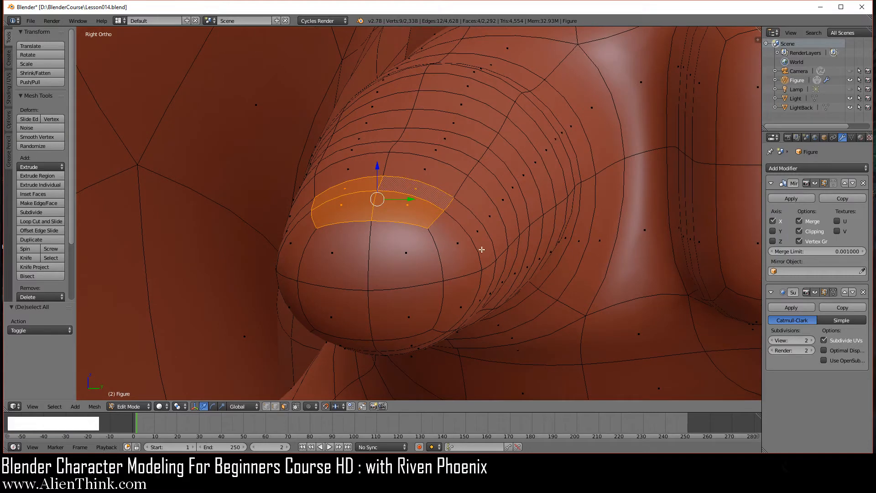
pyautogui.press('e')
pyautogui.rightClick(518, 233)
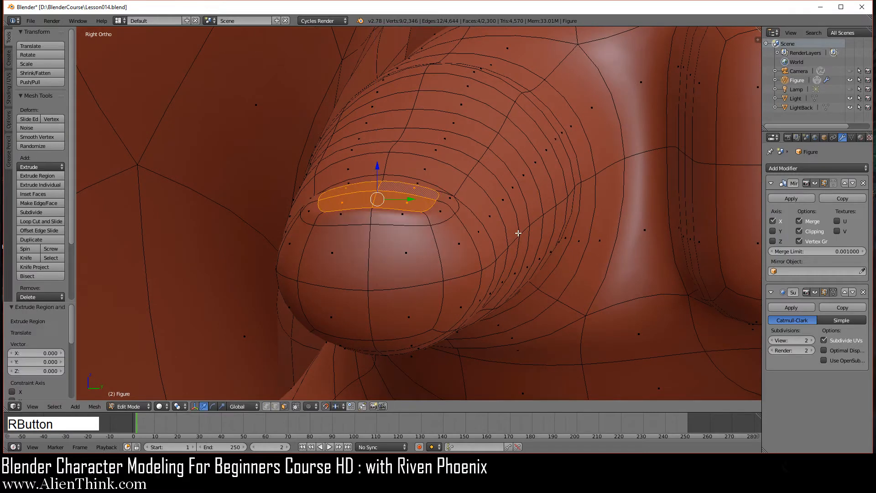
pyautogui.press('w')
pyautogui.click(566, 195)
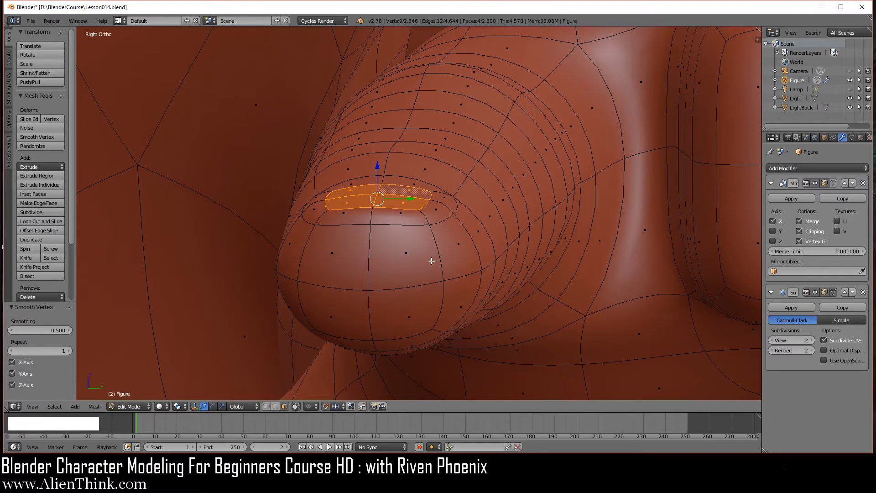
# Step: Select the two connected edges at the thumb-side end of the extruded patch's outer border and edge-slide them by -0.600
pyautogui.keyDown('shift'); pyautogui.moveTo(386, 184); pyautogui.dragTo(449, 177, button='middle'); pyautogui.keyUp('shift')
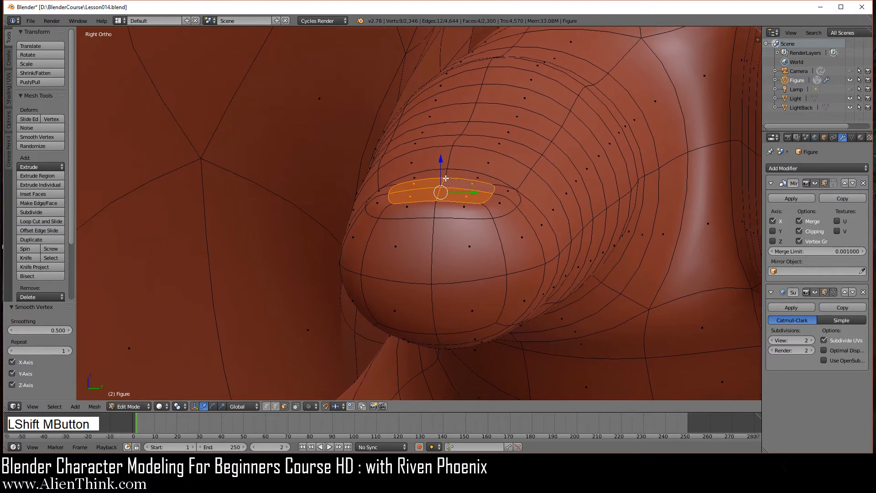
pyautogui.keyDown('shift'); pyautogui.moveTo(517, 235); pyautogui.dragTo(442, 207, button='middle'); pyautogui.keyUp('shift')
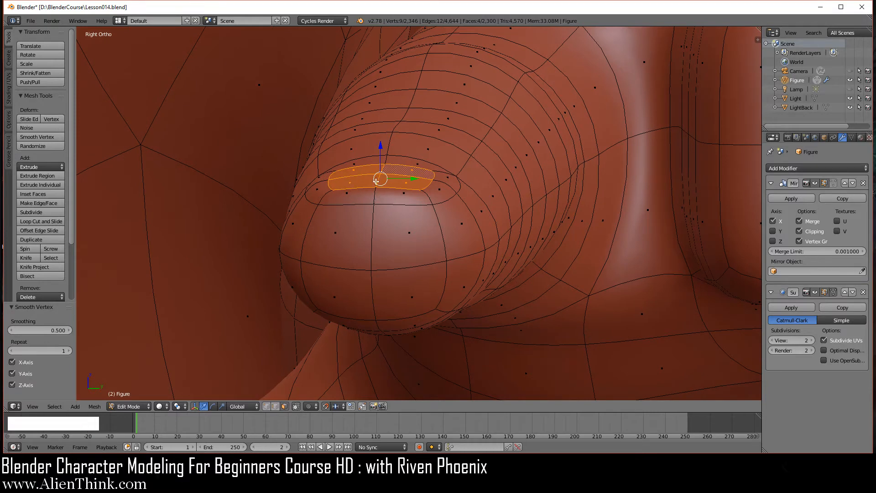
pyautogui.keyDown('shift'); pyautogui.moveTo(307, 210); pyautogui.dragTo(323, 210, button='middle'); pyautogui.keyUp('shift')
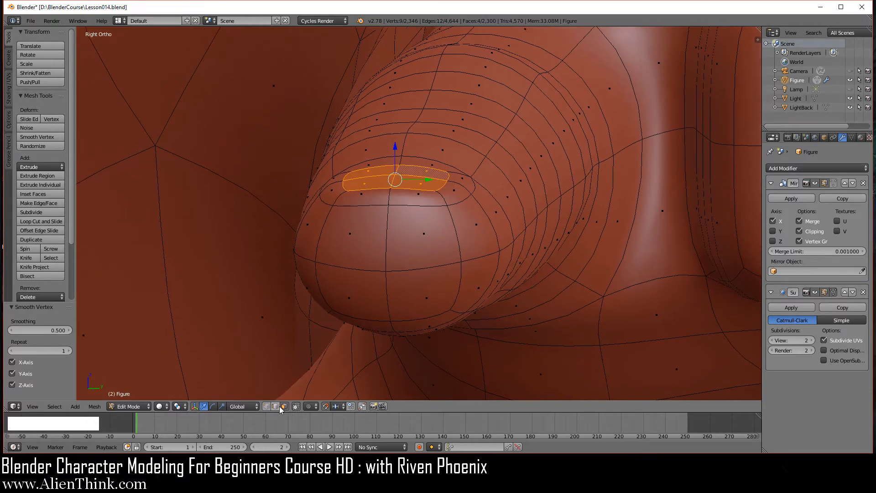
pyautogui.click(276, 406)
pyautogui.rightClick(324, 206)
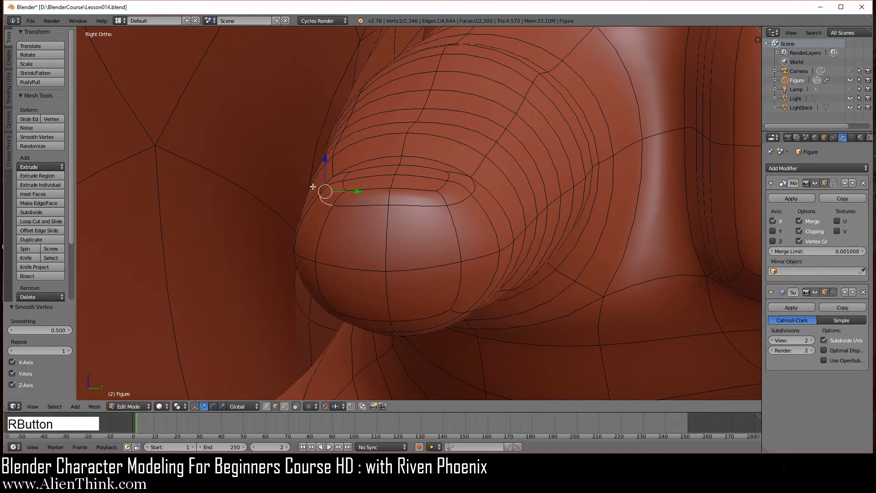
pyautogui.moveTo(365, 243); pyautogui.dragTo(449, 278, button='middle')
pyautogui.keyDown('shift'); pyautogui.rightClick(404, 245); pyautogui.keyUp('shift')
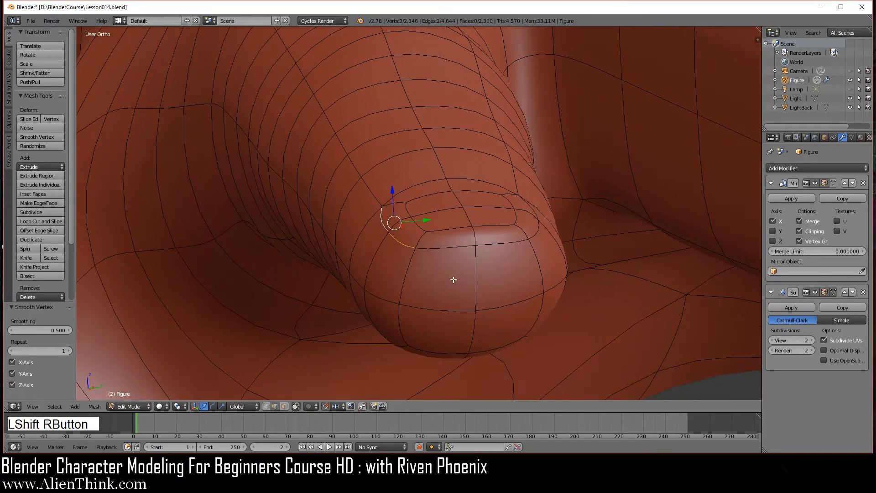
pyautogui.press('KP_3')
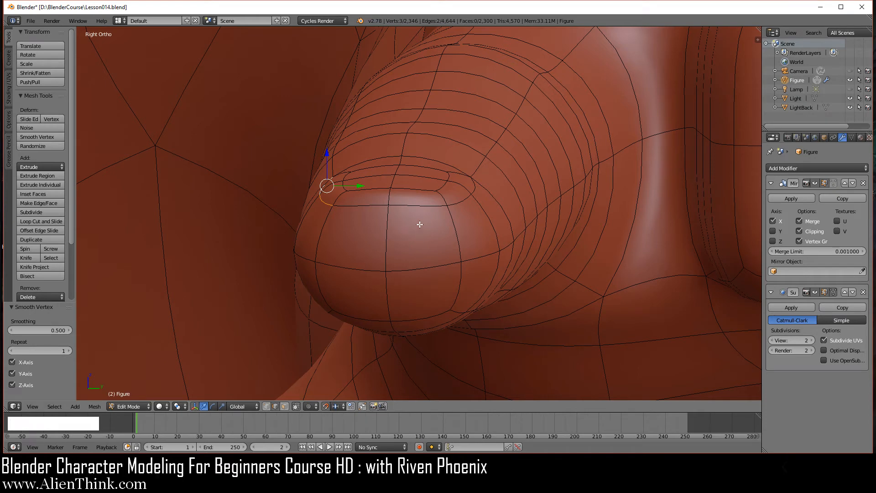
pyautogui.press('g')
pyautogui.press('g')
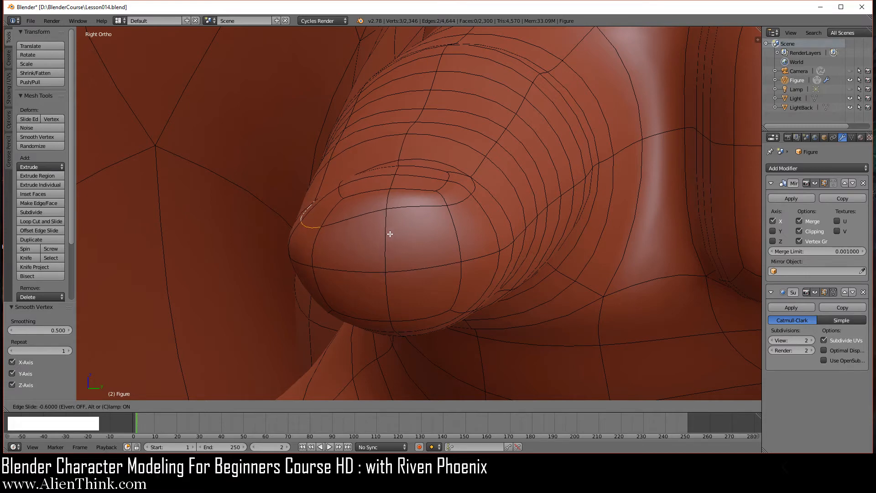
pyautogui.click(391, 234)
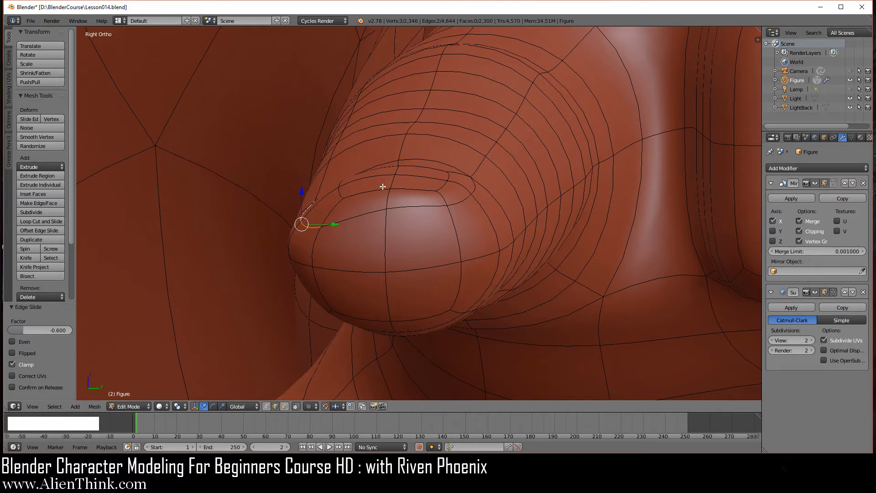
# Step: Select the two connected horizontal edges on the thumb side of the fingertip, below the extruded patch, and smooth them once
pyautogui.press('shift')
pyautogui.keyDown('shift'); pyautogui.moveTo(389, 245); pyautogui.dragTo(454, 199, button='middle'); pyautogui.keyUp('shift')
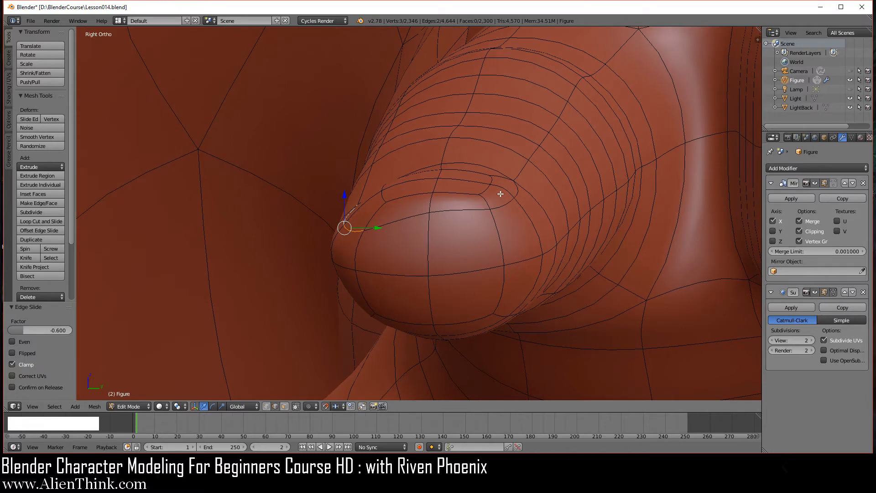
pyautogui.rightClick(341, 266)
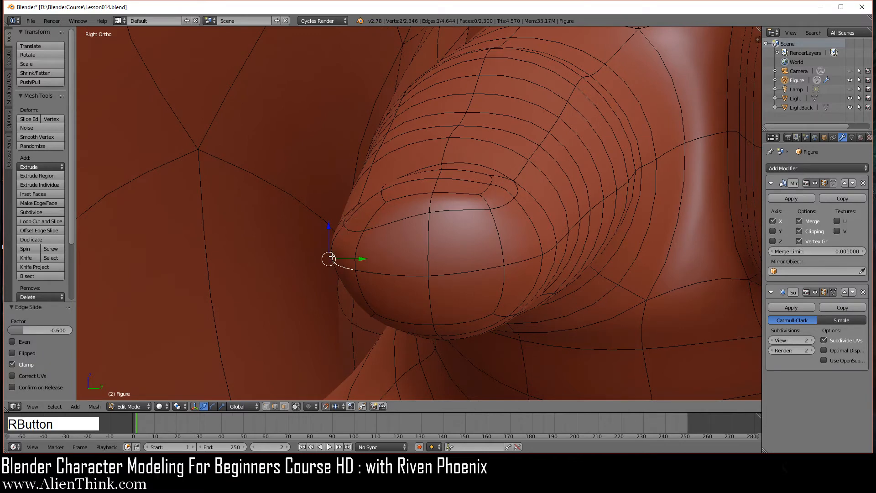
pyautogui.moveTo(341, 266); pyautogui.dragTo(429, 255, button='middle')
pyautogui.keyDown('shift'); pyautogui.rightClick(432, 253); pyautogui.keyUp('shift')
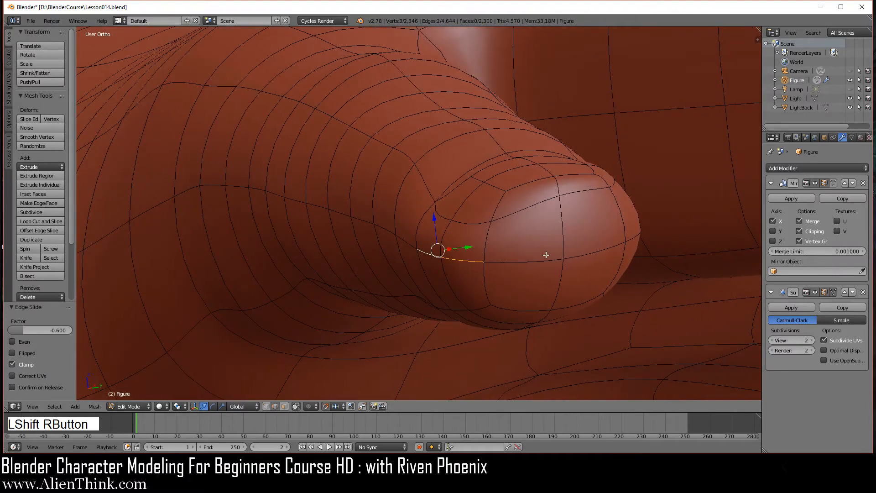
pyautogui.press('w')
pyautogui.click(593, 228)
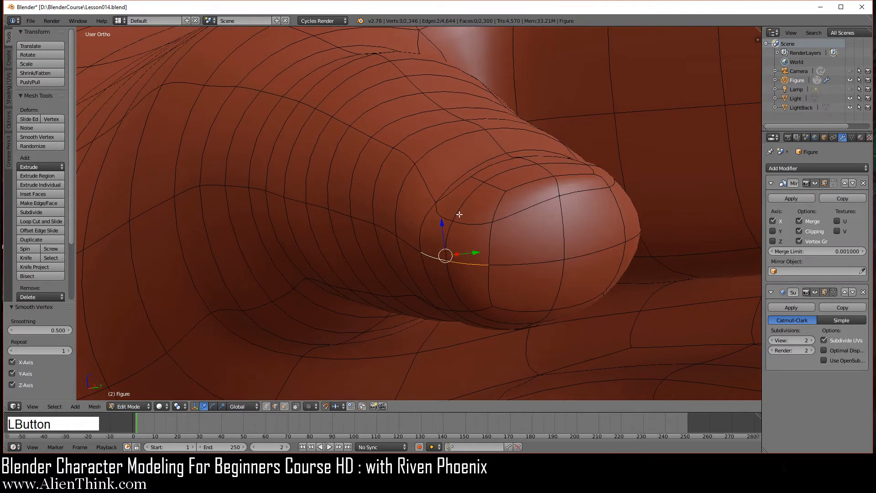
# Step: Select the two connected edges on the thumb side of the extruded patch's inner border and edge-slide them by 0.600
pyautogui.press('KP_3')
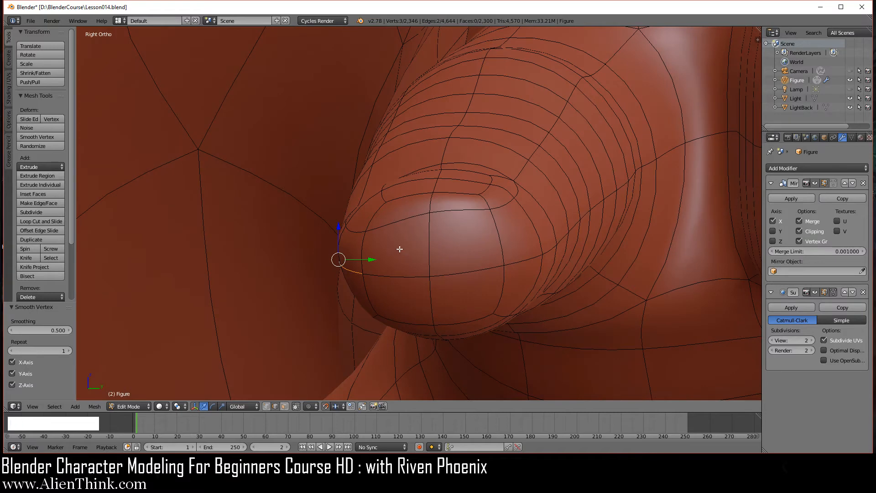
pyautogui.rightClick(411, 239)
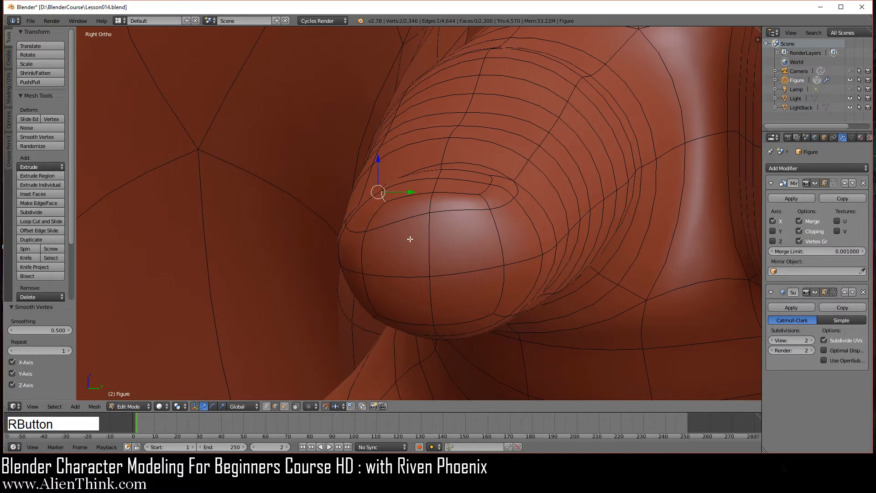
pyautogui.moveTo(411, 239); pyautogui.dragTo(450, 276, button='middle')
pyautogui.keyDown('shift'); pyautogui.rightClick(449, 276); pyautogui.keyUp('shift')
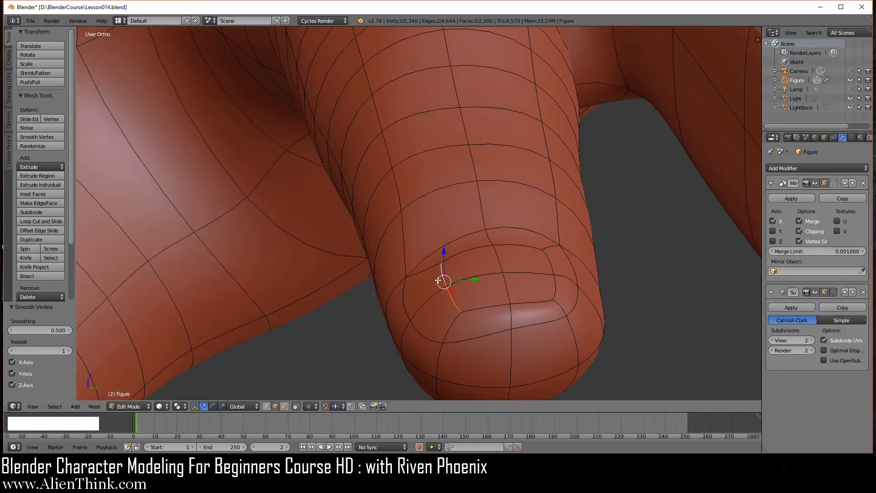
pyautogui.press('KP_3')
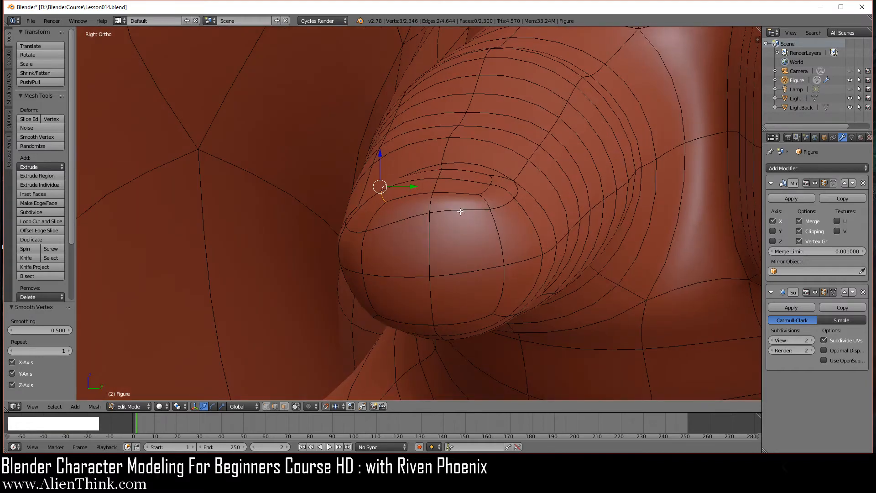
pyautogui.press('g')
pyautogui.press('g')
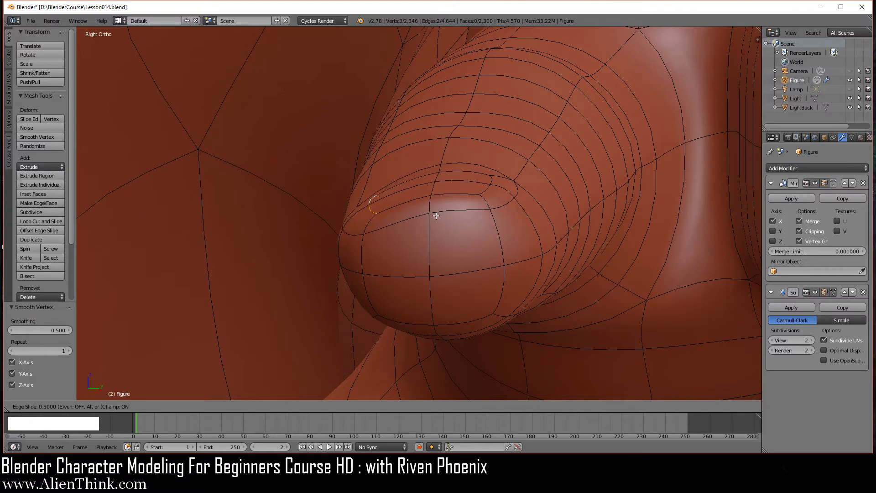
pyautogui.click(431, 215)
# Step: Select the two connected edges on the thumb side of the patch's outer border and smooth them once
pyautogui.moveTo(430, 215); pyautogui.dragTo(386, 250, button='middle')
pyautogui.keyDown('shift'); pyautogui.rightClick(398, 265); pyautogui.keyUp('shift')
pyautogui.keyDown('shift'); pyautogui.rightClick(529, 241); pyautogui.keyUp('shift')
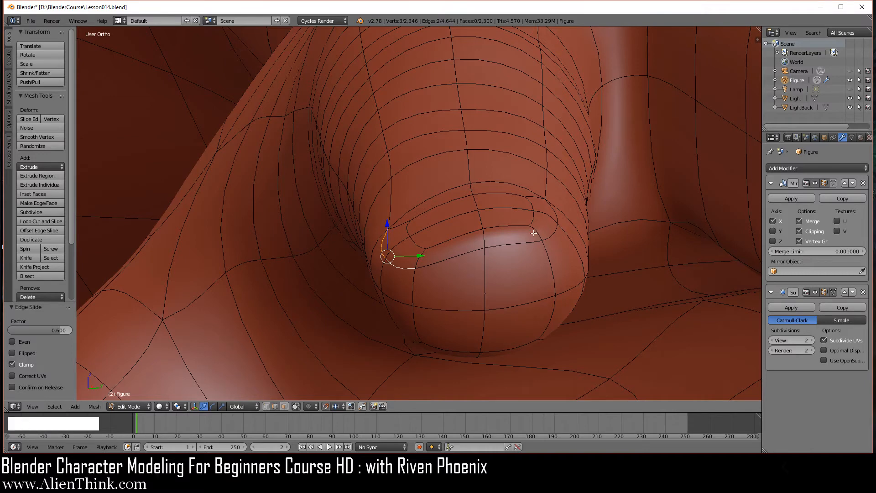
pyautogui.press('w')
pyautogui.click(533, 233)
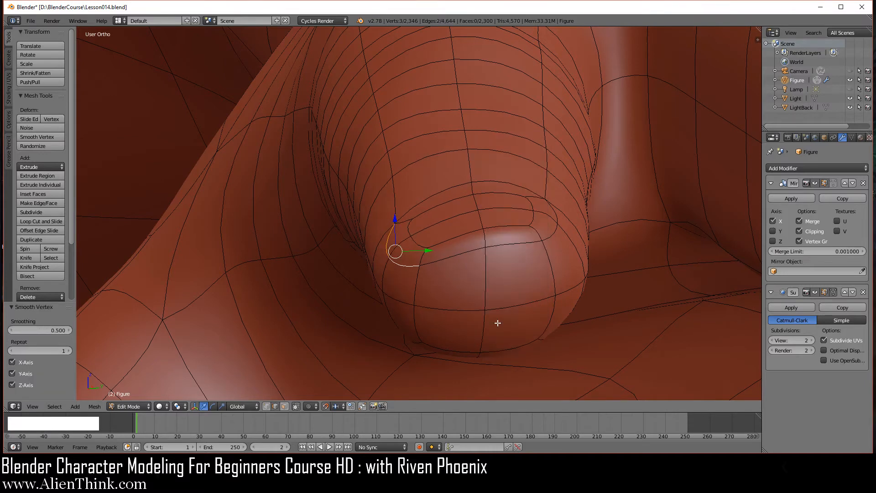
# Step: Check the shaded fingertip, then select the two middle edges crossing the nail patch and raise them 0.010 along Z in front view
pyautogui.moveTo(450, 298); pyautogui.dragTo(405, 248, button='middle')
pyautogui.press('Tab')
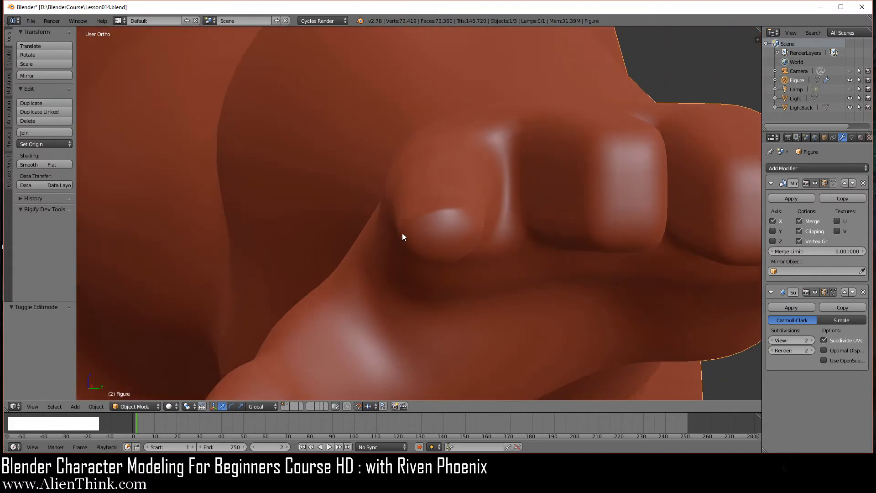
pyautogui.press('3')
pyautogui.scroll(2, 442, 253)
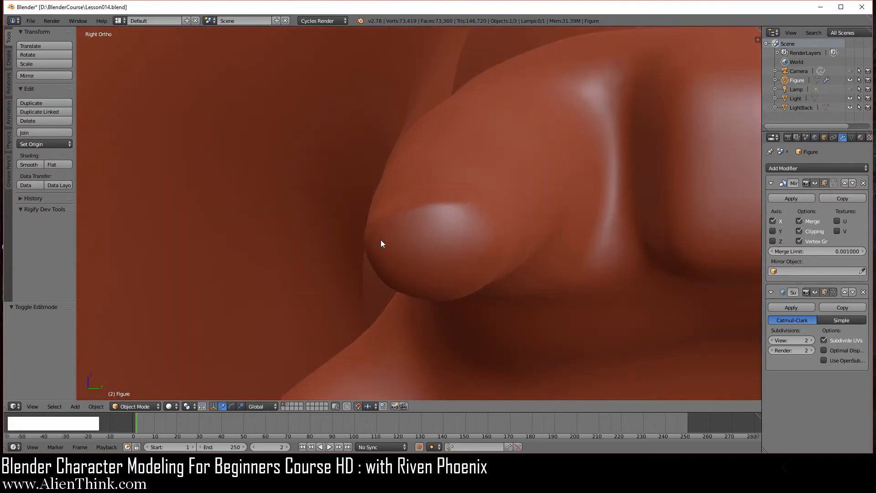
pyautogui.press('Tab')
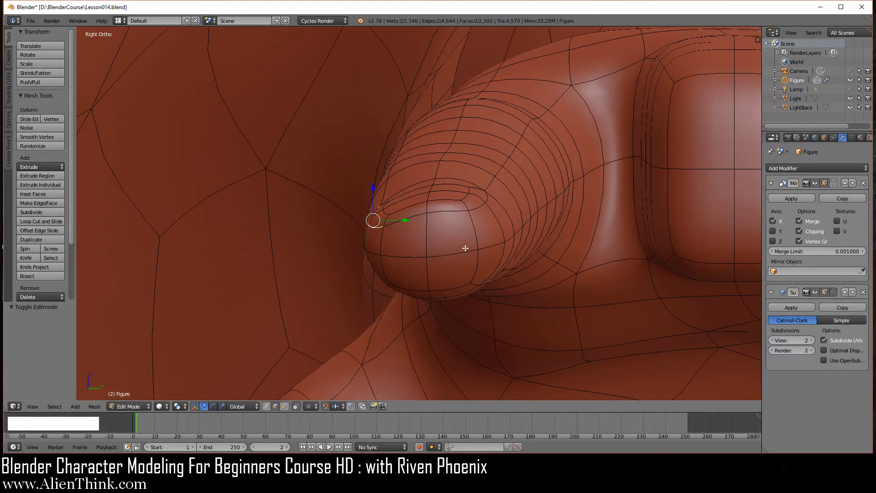
pyautogui.press('KP_1')
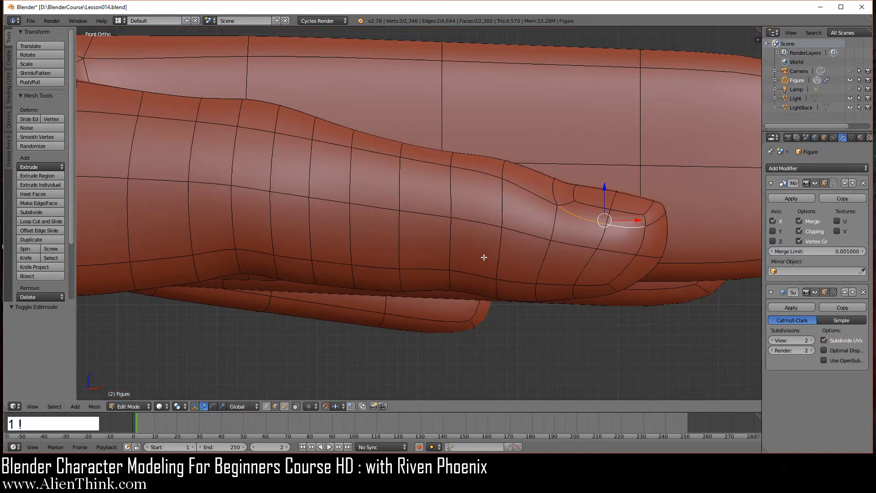
pyautogui.keyDown('shift'); pyautogui.moveTo(537, 218); pyautogui.dragTo(419, 260, button='middle'); pyautogui.keyUp('shift')
pyautogui.scroll(3, 419, 260)
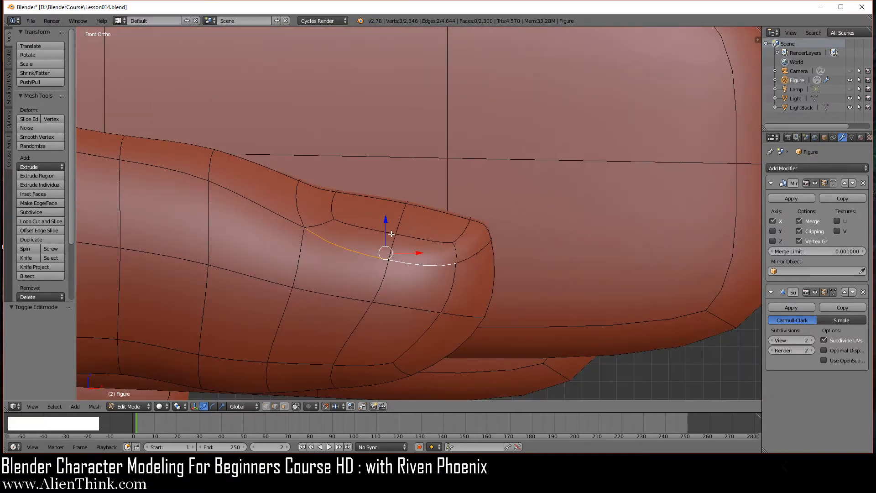
pyautogui.rightClick(402, 215)
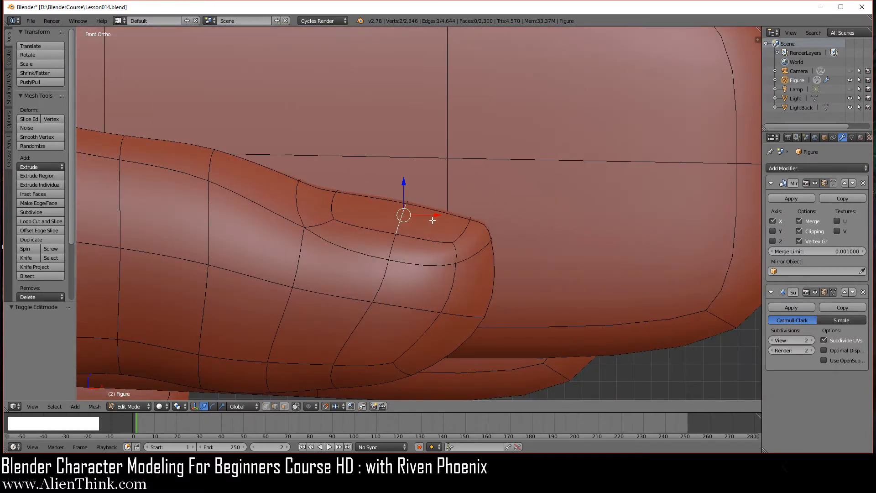
pyautogui.moveTo(430, 236); pyautogui.dragTo(393, 278, button='middle')
pyautogui.keyDown('shift'); pyautogui.rightClick(422, 188); pyautogui.keyUp('shift')
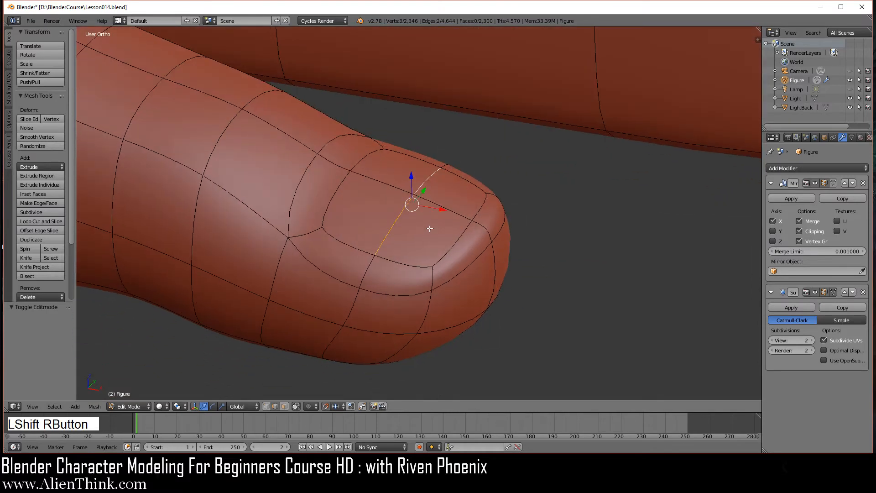
pyautogui.press('KP_1')
pyautogui.moveTo(407, 181); pyautogui.dragTo(407, 172)
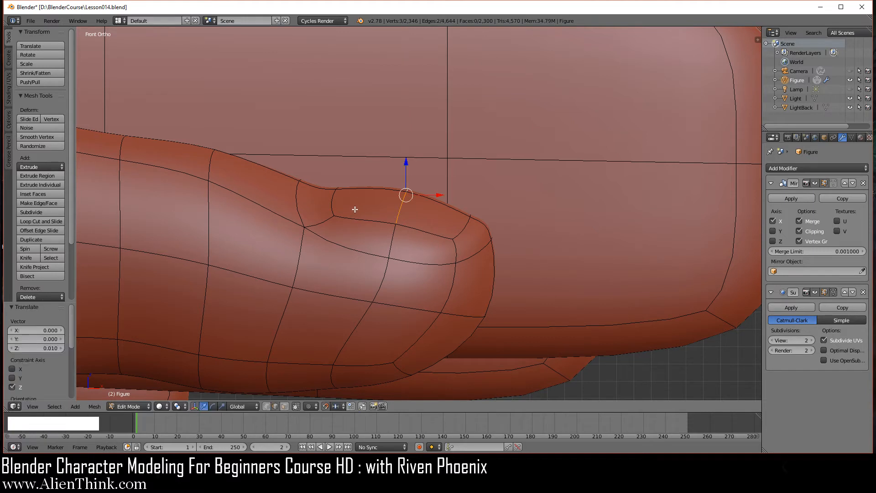
# Step: Add one centred edge loop in the narrow rim of faces surrounding the nail patch
pyautogui.hotkey('ctrl', 'r')
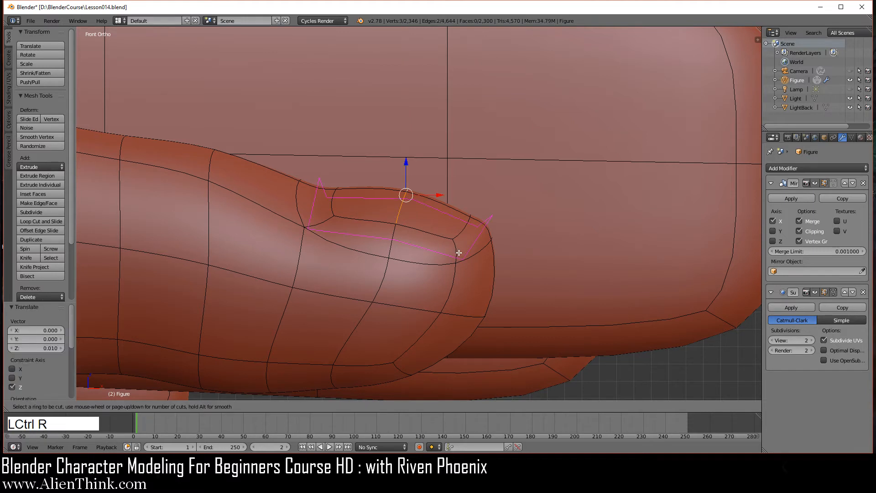
pyautogui.click(458, 251)
pyautogui.rightClick(459, 253)
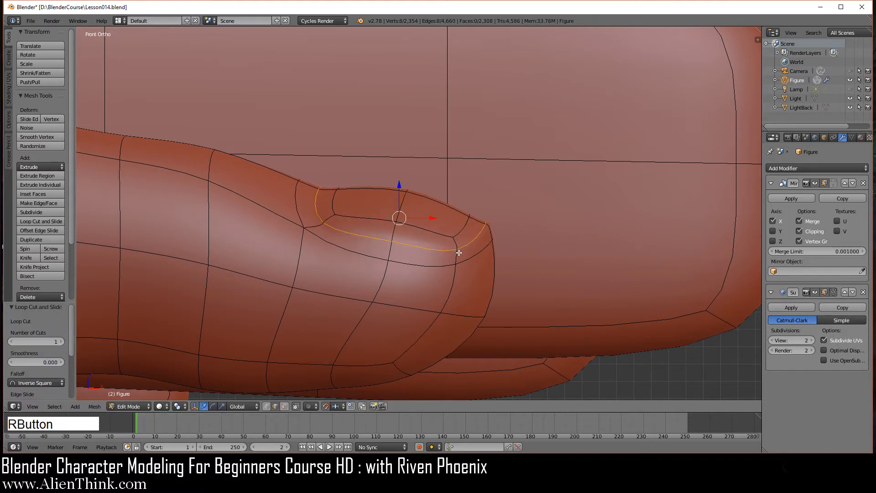
# Step: Select the two edges along the nail patch's front end and move them forward and slightly up in front view
pyautogui.rightClick(462, 228)
pyautogui.moveTo(462, 229); pyautogui.dragTo(475, 222, button='middle')
pyautogui.keyDown('shift'); pyautogui.rightClick(478, 221); pyautogui.keyUp('shift')
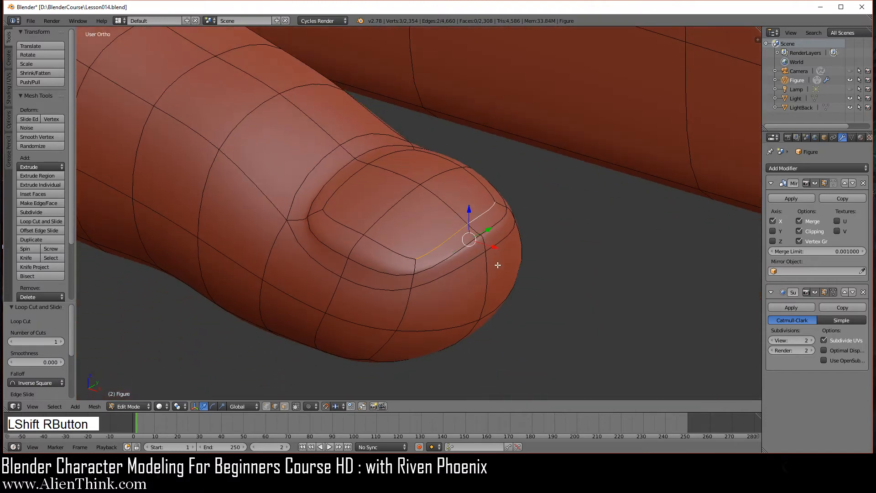
pyautogui.press('1')
pyautogui.moveTo(474, 199); pyautogui.dragTo(522, 218)
# Step: Inspect the shaded fingernail from above and at an angle, and toggle snapping during transform
pyautogui.press('Tab')
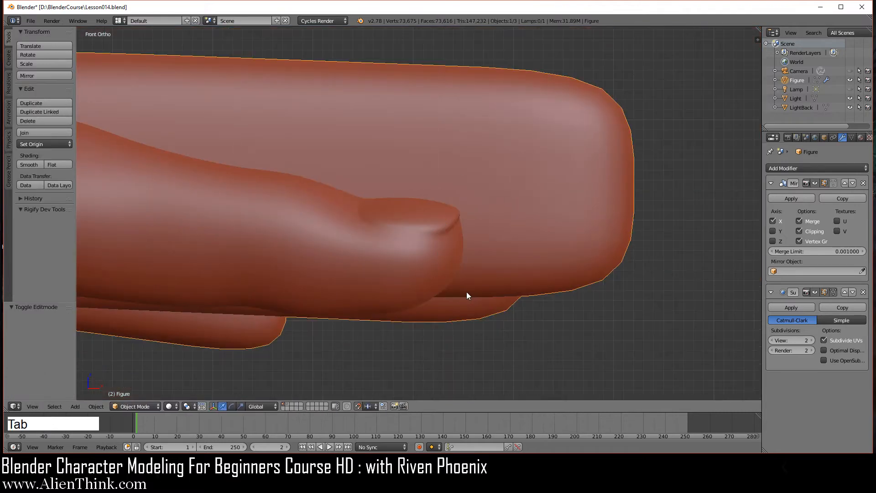
pyautogui.moveTo(485, 247); pyautogui.dragTo(393, 254, button='middle')
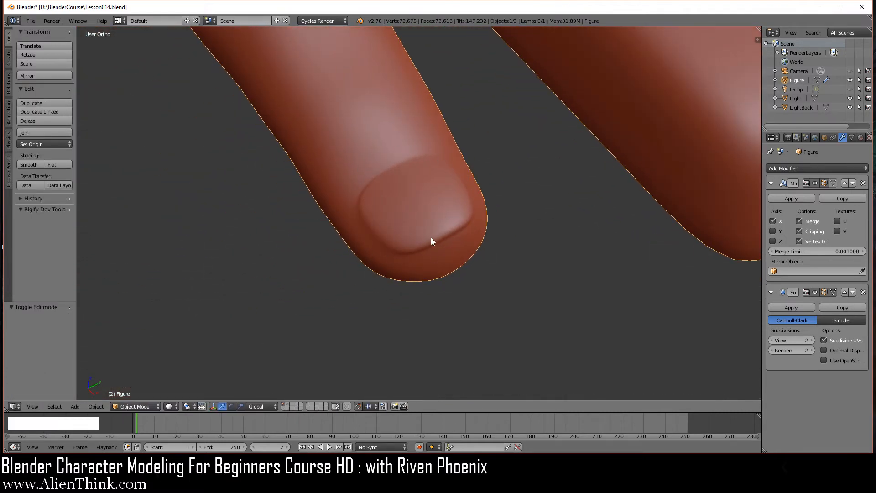
pyautogui.scroll(2, 433, 247)
pyautogui.press('Tab')
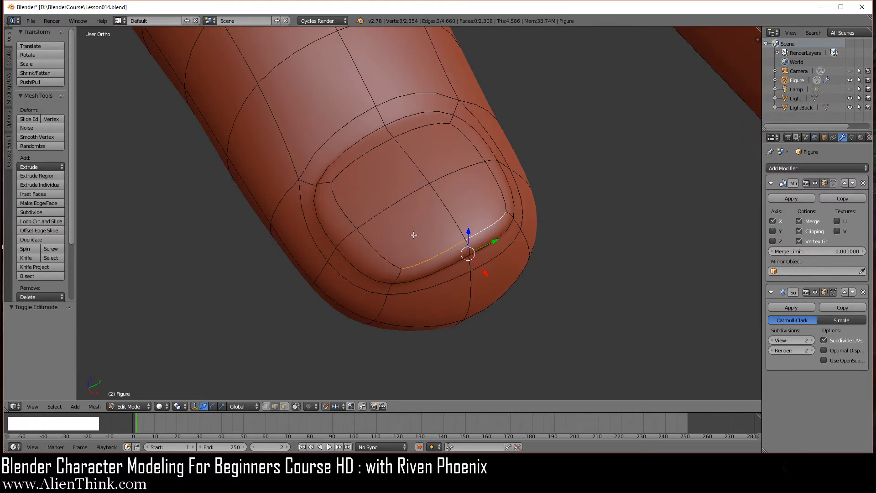
pyautogui.click(326, 406)
pyautogui.moveTo(404, 324); pyautogui.dragTo(461, 315, button='middle')
pyautogui.moveTo(404, 254); pyautogui.dragTo(462, 228, button='middle')
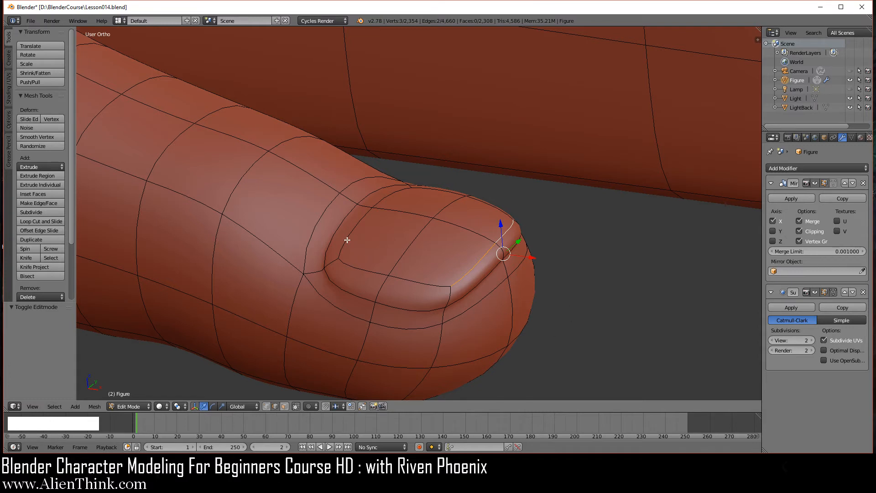
# Step: Select the two outer border edges behind the nail base and move them 0.008 along Z and -0.007 along X
pyautogui.rightClick(326, 211)
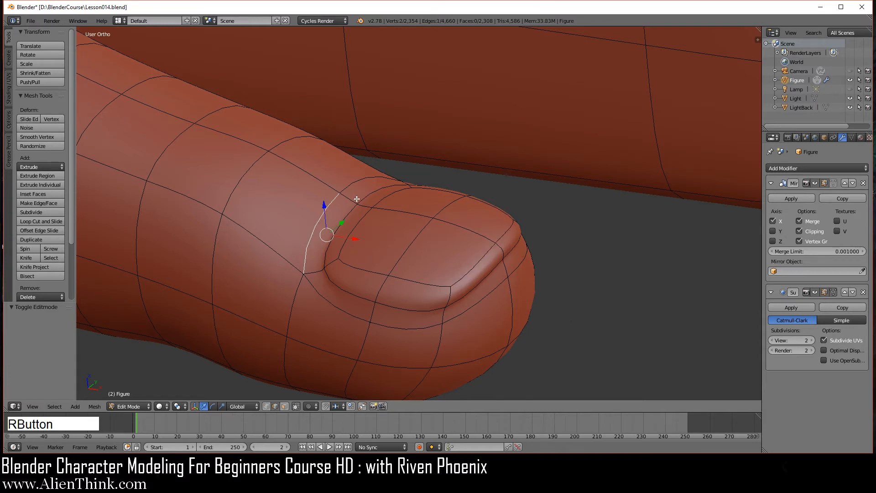
pyautogui.keyDown('shift'); pyautogui.rightClick(331, 196); pyautogui.keyUp('shift')
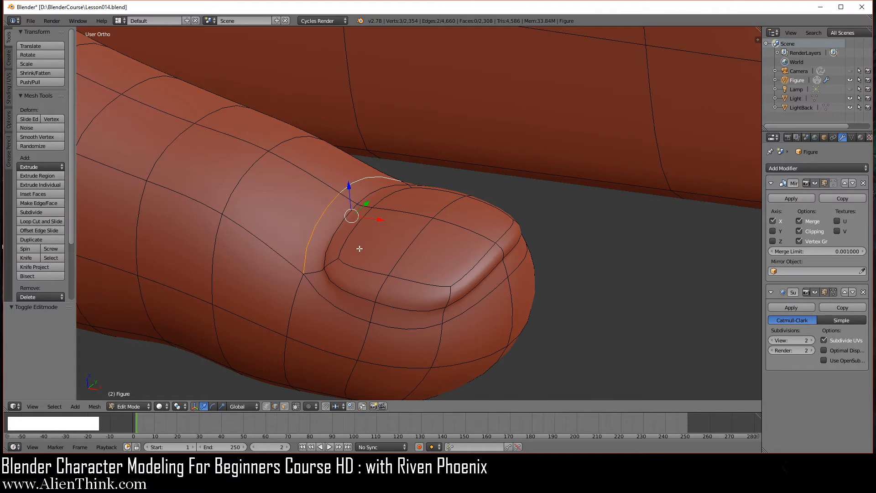
pyautogui.press('KP_1')
pyautogui.moveTo(323, 211); pyautogui.dragTo(325, 201)
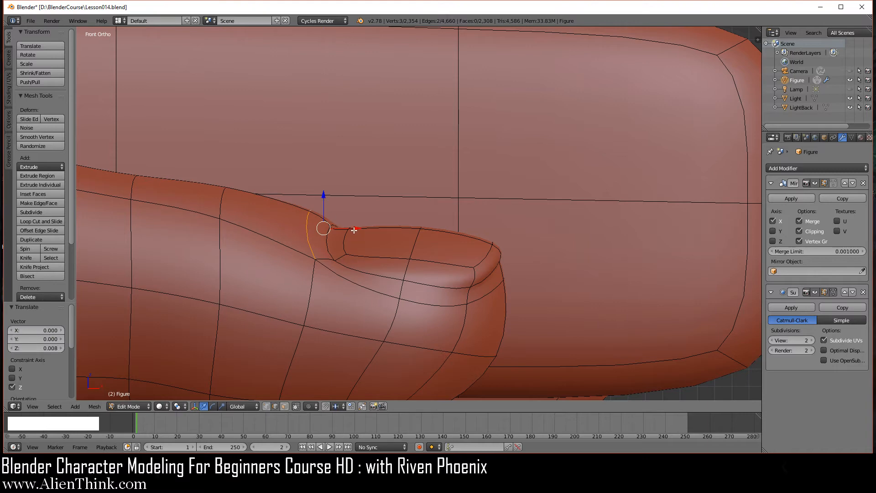
pyautogui.moveTo(355, 231); pyautogui.dragTo(343, 231)
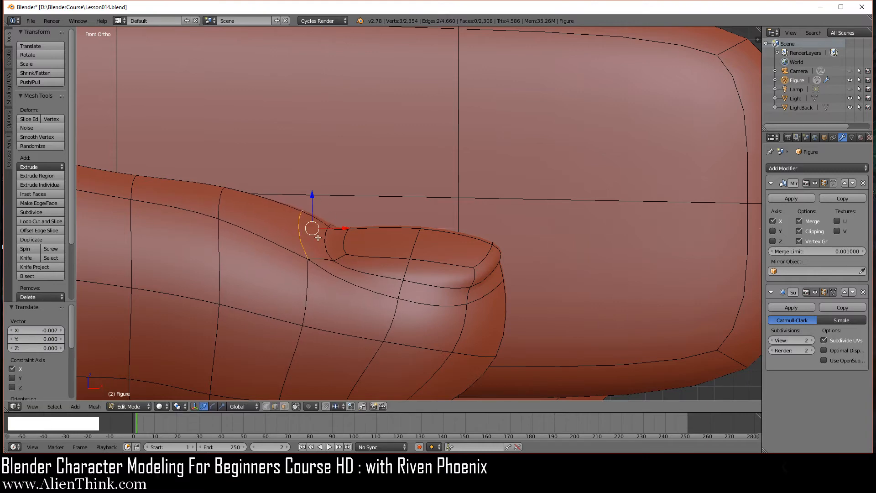
# Step: Select the two edges of the new rim loop at the nail base and move them -0.002 along X
pyautogui.rightClick(328, 237)
pyautogui.moveTo(331, 241); pyautogui.dragTo(337, 234, button='middle')
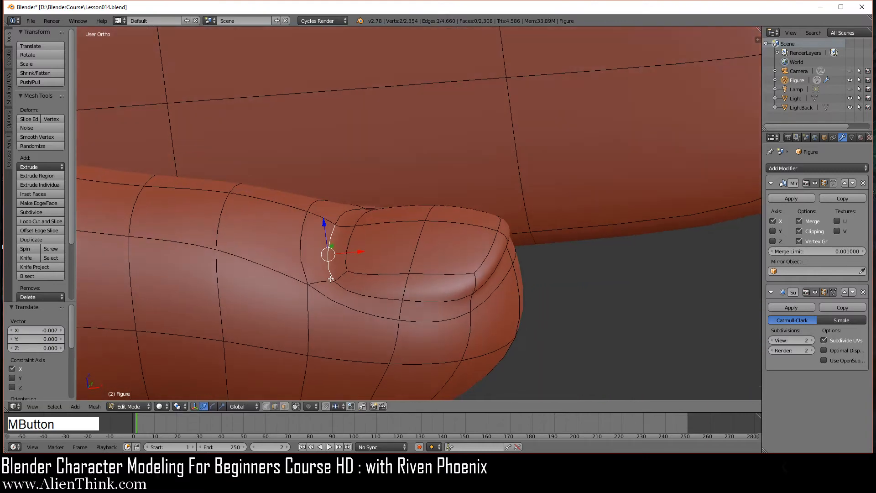
pyautogui.keyDown('shift'); pyautogui.rightClick(340, 218); pyautogui.keyUp('shift')
pyautogui.press('KP_1')
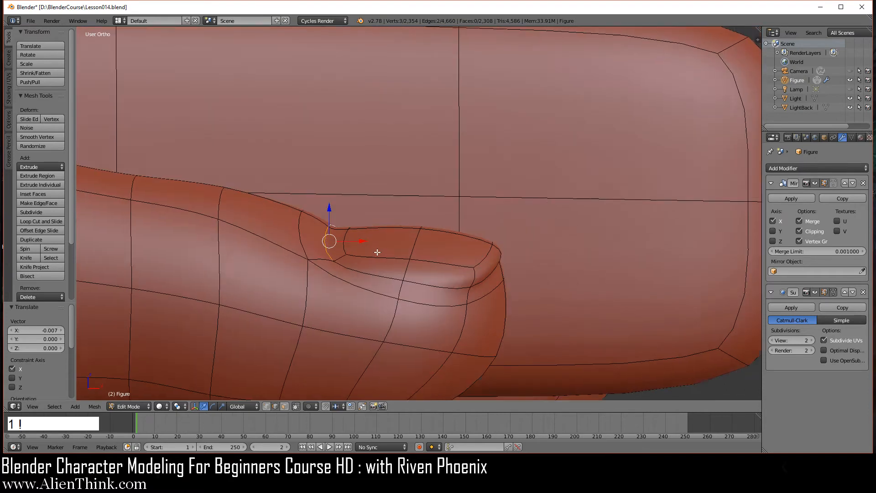
pyautogui.moveTo(366, 243); pyautogui.dragTo(358, 241)
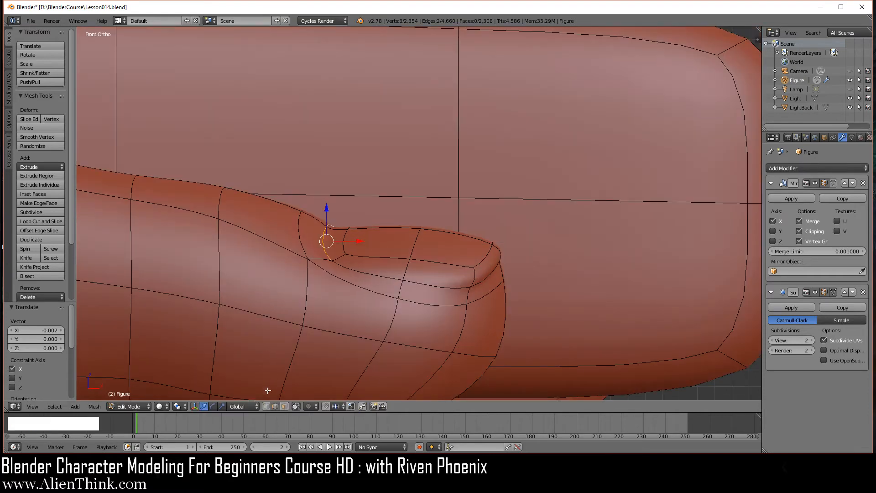
# Step: Select the rim loop's centre vertex at the nail base, move it back along X, and inspect the shaded nail
pyautogui.rightClick(332, 222)
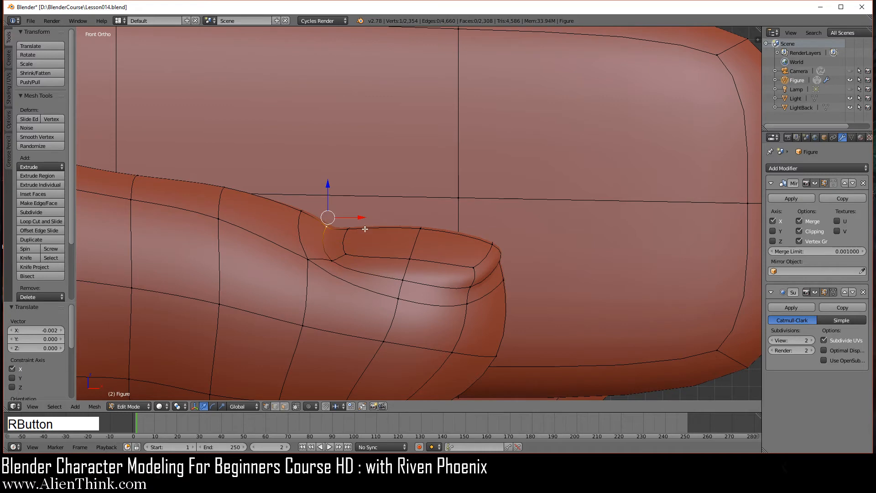
pyautogui.moveTo(365, 217); pyautogui.dragTo(351, 217)
pyautogui.scroll(-2, 405, 273)
pyautogui.press('Tab')
pyautogui.moveTo(450, 234); pyautogui.dragTo(355, 309, button='middle')
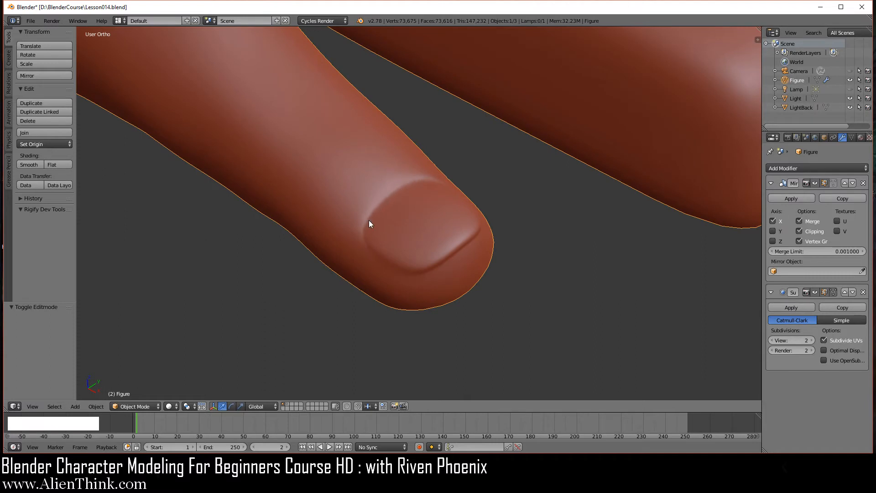
# Step: Select the vertex on top of the finger just behind the nail fold and smooth it once
pyautogui.press('Tab')
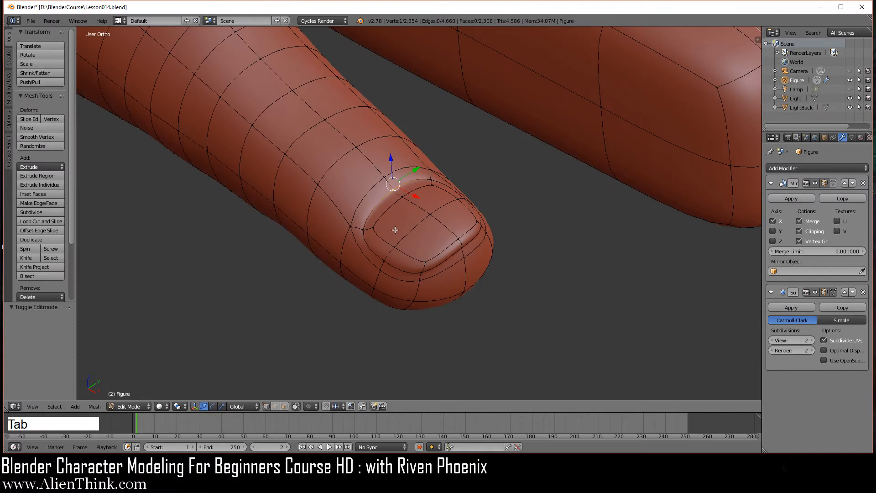
pyautogui.rightClick(356, 142)
pyautogui.press('w')
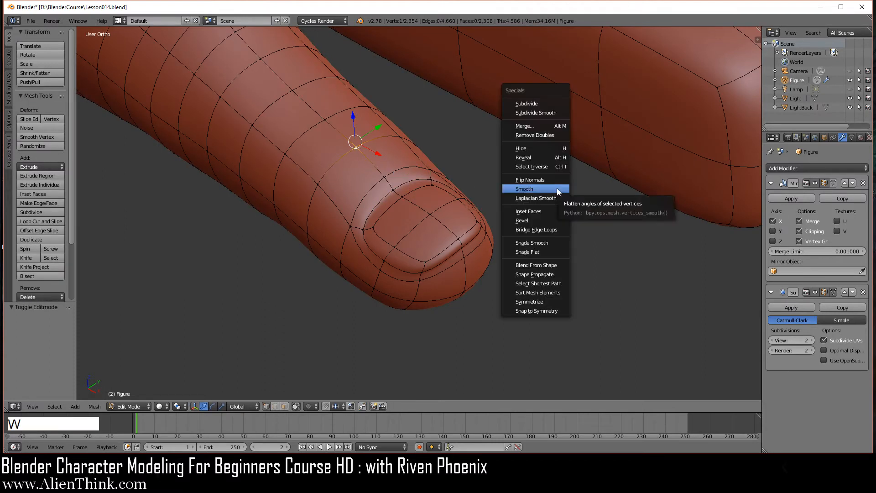
pyautogui.click(557, 188)
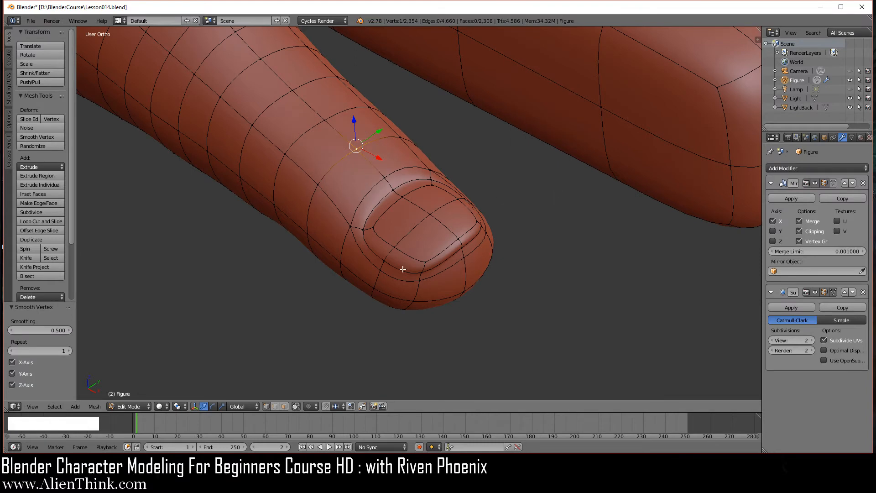
pyautogui.moveTo(403, 269); pyautogui.dragTo(415, 317, button='middle')
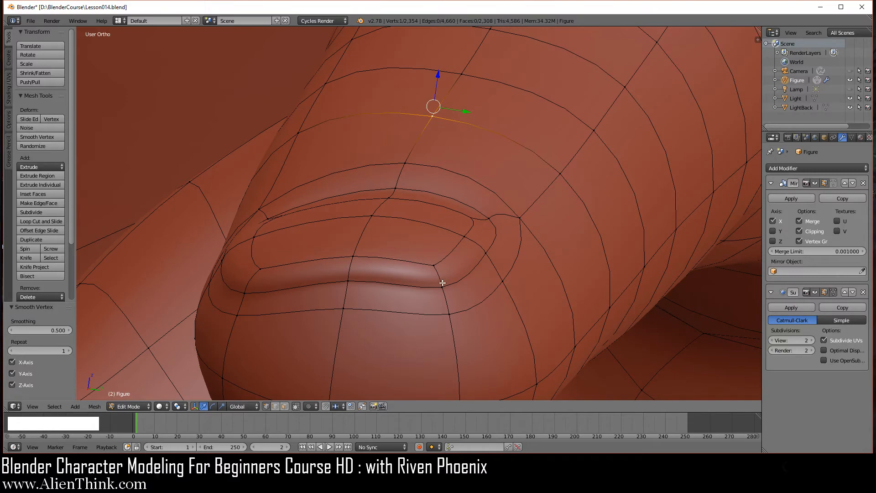
# Step: Select the vertex on the nail's outer side and raise it 0.006 along Z in the right view
pyautogui.moveTo(436, 270)
pyautogui.mouseDown(button='middle')
pyautogui.moveTo(470, 260)
pyautogui.moveTo(434, 262)
pyautogui.mouseUp(button='middle')
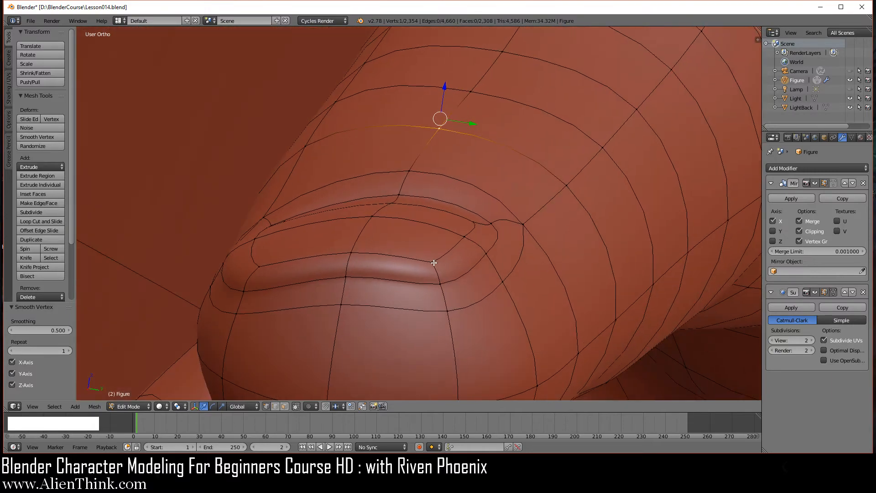
pyautogui.moveTo(487, 250); pyautogui.dragTo(489, 251, button='middle')
pyautogui.rightClick(492, 255)
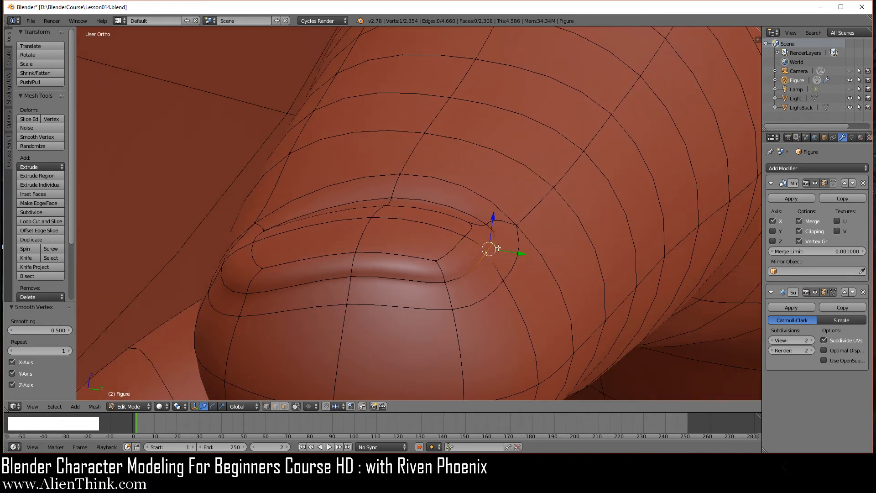
pyautogui.moveTo(499, 248); pyautogui.dragTo(506, 247, button='middle')
pyautogui.press('KP_3')
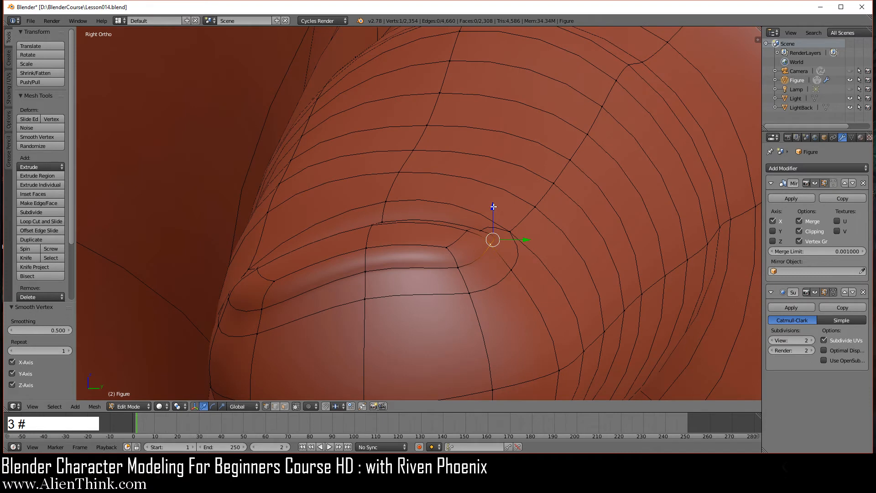
pyautogui.moveTo(493, 207)
pyautogui.mouseDown()
pyautogui.moveTo(493, 223)
pyautogui.moveTo(501, 204)
pyautogui.mouseUp()
# Step: Raise the outer fold vertex at that side's rear nail corner about 0.005 along Z and inspect the shaded nail
pyautogui.rightClick(512, 268)
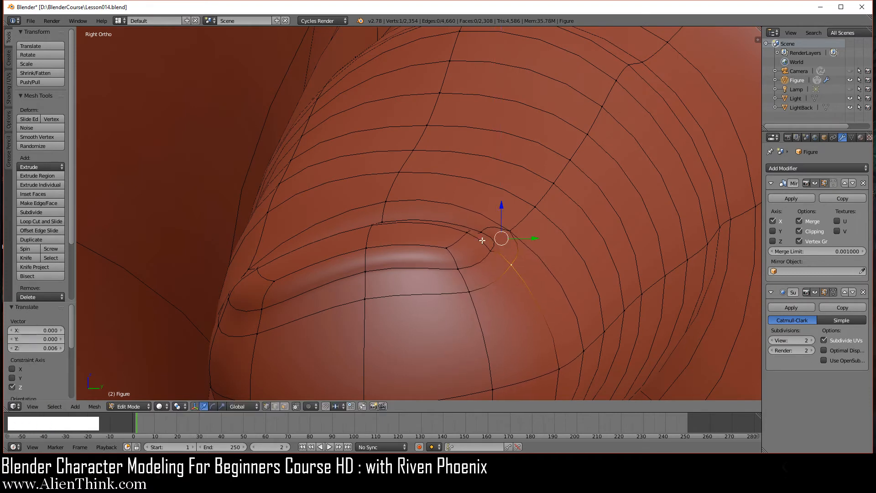
pyautogui.rightClick(512, 229)
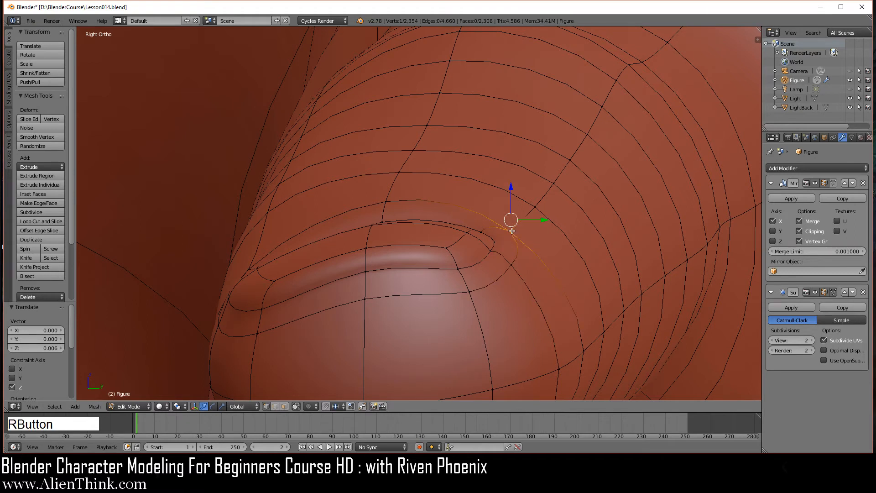
pyautogui.moveTo(510, 191); pyautogui.dragTo(508, 177)
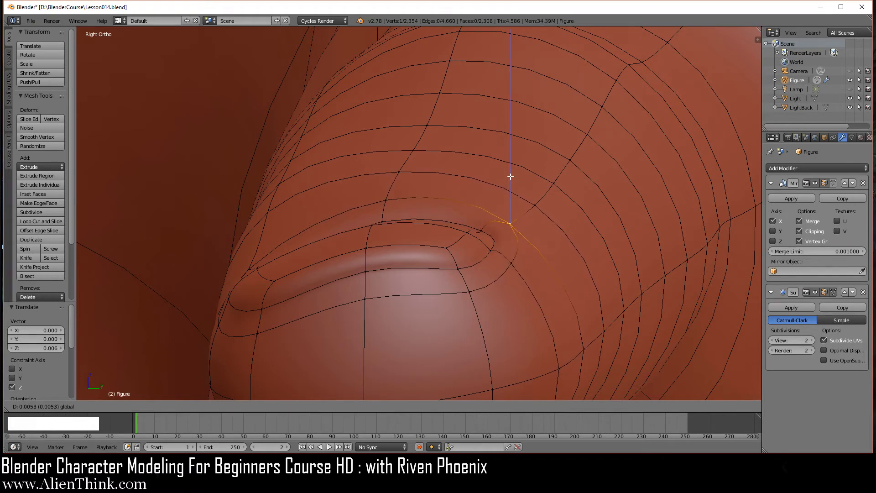
pyautogui.moveTo(509, 183); pyautogui.dragTo(502, 310, button='middle')
pyautogui.press('Tab')
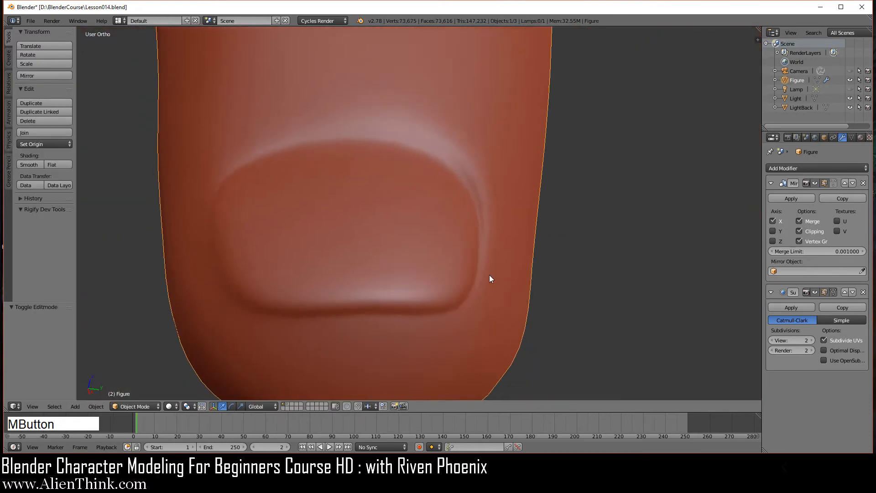
pyautogui.moveTo(489, 274); pyautogui.dragTo(478, 166, button='middle')
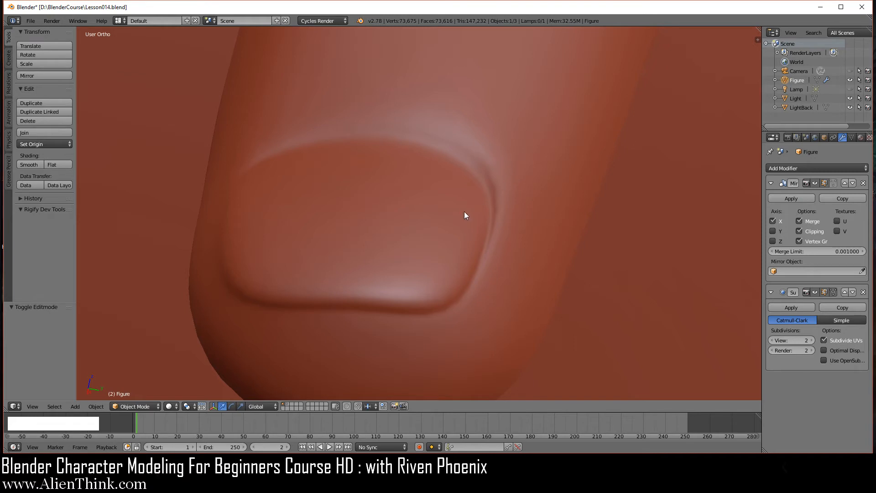
pyautogui.moveTo(410, 298); pyautogui.dragTo(425, 256, button='middle')
# Step: On the nail's opposite side, lower the rim vertex along Z, move it 0.004 along Y, and shift the rear corner rim inward along Y
pyautogui.press('Tab')
pyautogui.keyDown('shift'); pyautogui.moveTo(429, 291); pyautogui.dragTo(450, 278, button='middle'); pyautogui.keyUp('shift')
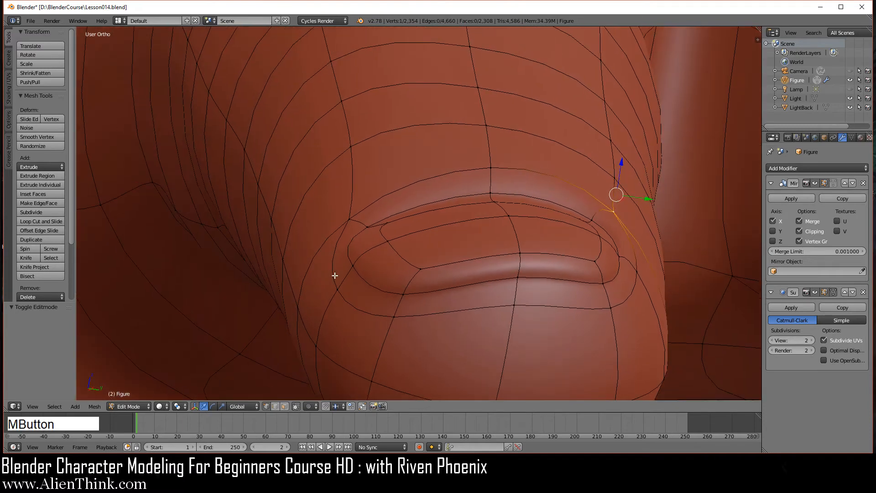
pyautogui.rightClick(354, 263)
pyautogui.moveTo(353, 235); pyautogui.dragTo(352, 242)
pyautogui.moveTo(380, 277); pyautogui.dragTo(385, 276)
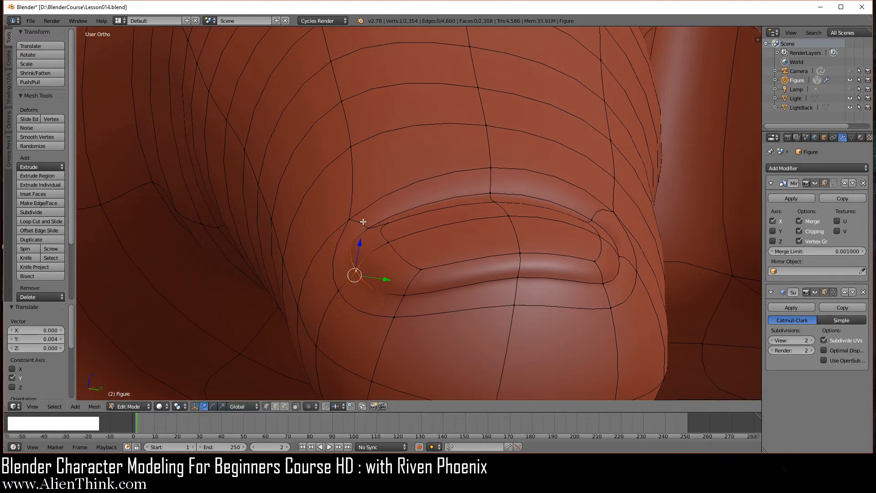
pyautogui.keyDown('shift'); pyautogui.rightClick(387, 224); pyautogui.keyUp('shift')
pyautogui.moveTo(377, 234); pyautogui.dragTo(388, 237)
# Step: Raise that side's outer fold vertices along Z, the rear corner one by 0.005 and the front one by 0.003, and check the shaded nail
pyautogui.rightClick(349, 216)
pyautogui.moveTo(343, 187); pyautogui.dragTo(343, 174)
pyautogui.rightClick(346, 296)
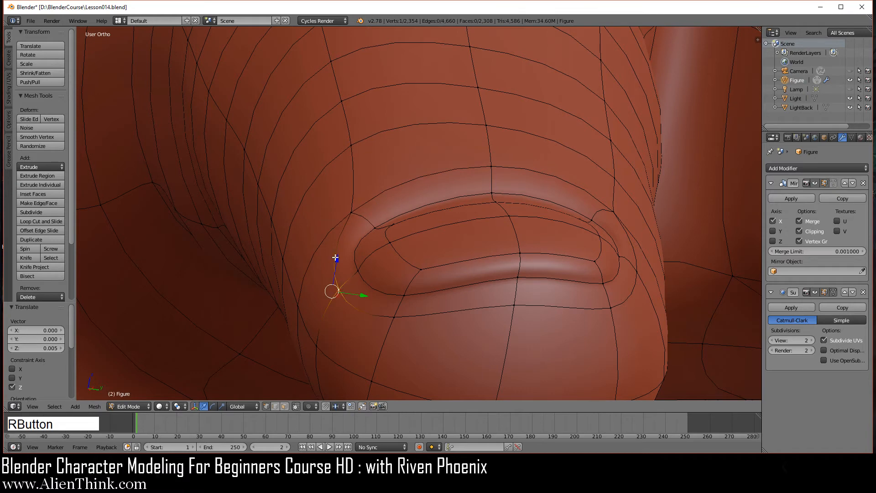
pyautogui.moveTo(336, 257); pyautogui.dragTo(339, 248)
pyautogui.scroll(-3, 386, 283)
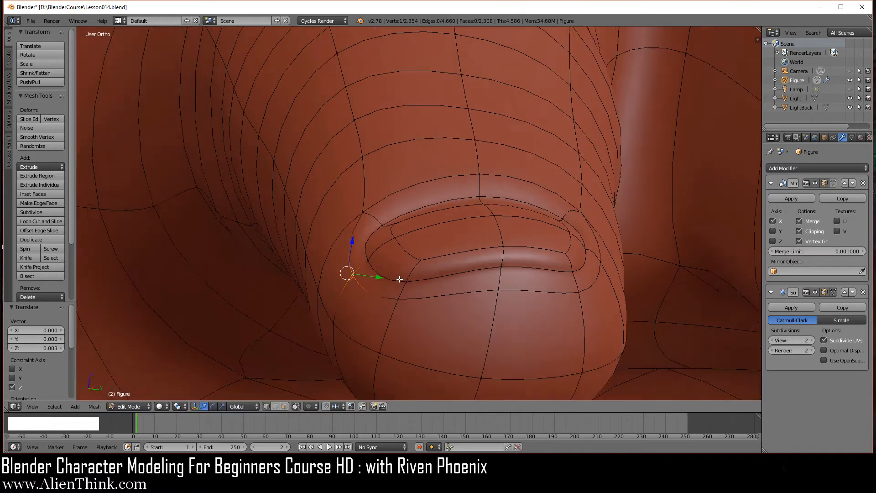
pyautogui.press('Tab')
pyautogui.moveTo(386, 294); pyautogui.dragTo(399, 272, button='middle')
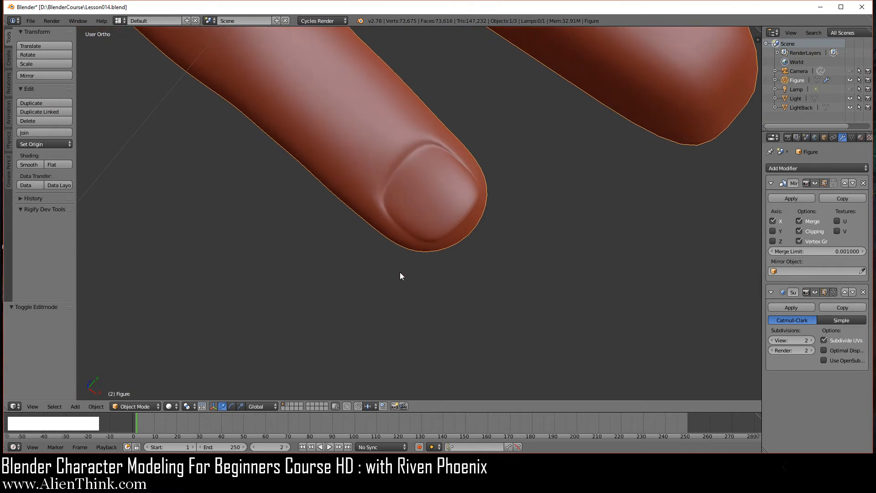
pyautogui.scroll(2, 439, 252)
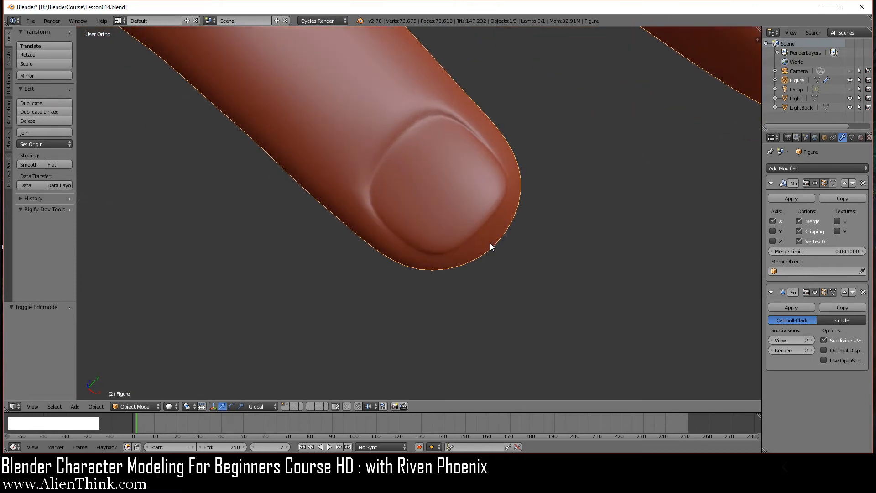
# Step: In top view, select the four vertices of the rear rim face along the nail's +Y side and move them -0.006 along Y
pyautogui.press('KP_7')
pyautogui.keyDown('shift'); pyautogui.moveTo(475, 248); pyautogui.dragTo(446, 232, button='middle'); pyautogui.keyUp('shift')
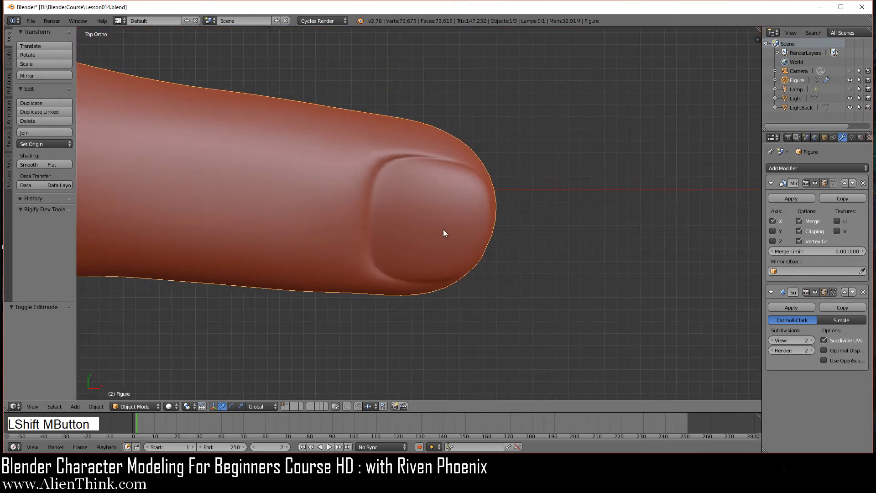
pyautogui.press('Tab')
pyautogui.scroll(2, 458, 218)
pyautogui.keyDown('shift'); pyautogui.rightClick(445, 135); pyautogui.keyUp('shift')
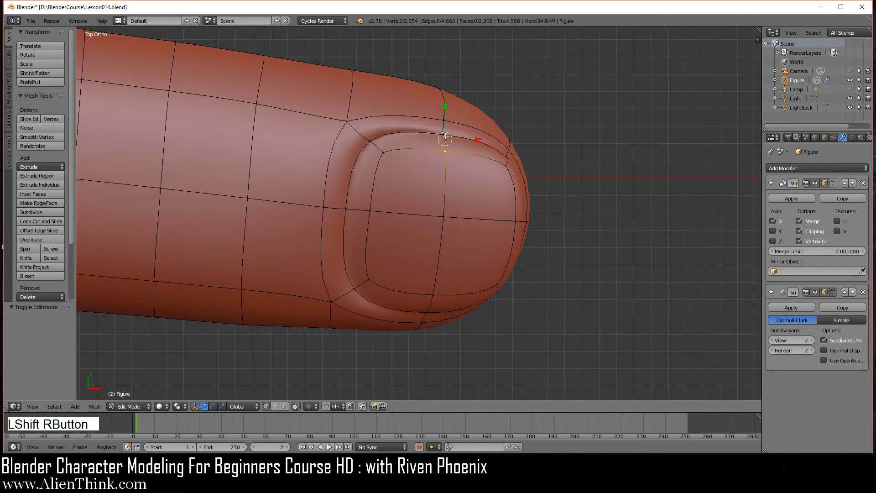
pyautogui.keyDown('shift'); pyautogui.rightClick(382, 151); pyautogui.keyUp('shift')
pyautogui.keyDown('shift'); pyautogui.rightClick(370, 140); pyautogui.keyUp('shift')
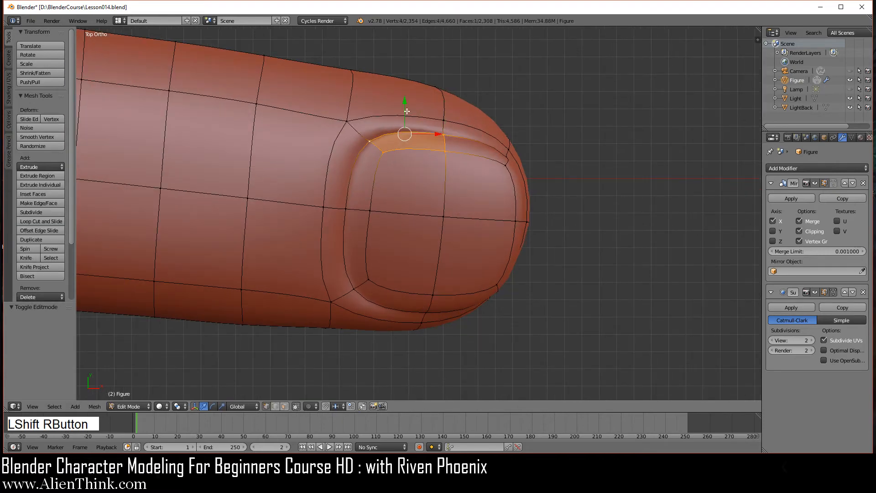
pyautogui.moveTo(405, 103); pyautogui.dragTo(404, 112)
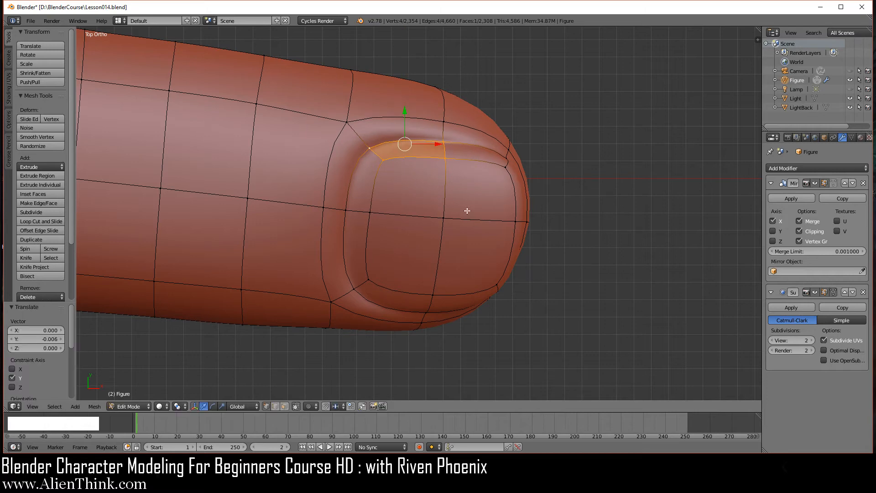
# Step: Select the two rim vertices at the nail's front corner on the same side and move them slightly inward along Y
pyautogui.press('Tab')
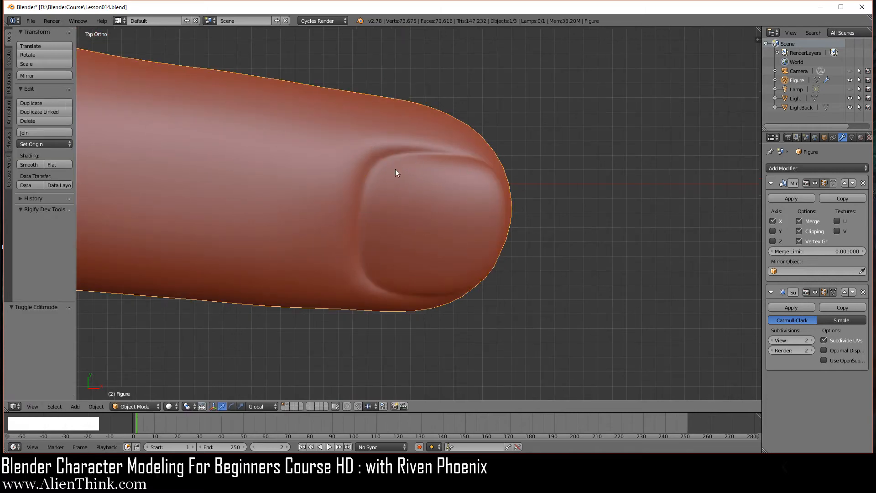
pyautogui.press('Tab')
pyautogui.keyDown('shift'); pyautogui.moveTo(479, 204); pyautogui.dragTo(450, 206, button='middle'); pyautogui.keyUp('shift')
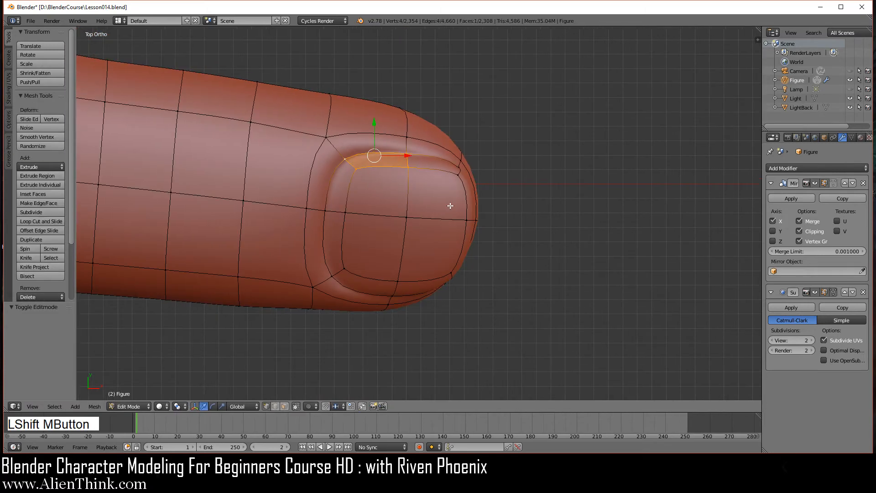
pyautogui.rightClick(457, 178)
pyautogui.keyDown('shift'); pyautogui.rightClick(461, 168); pyautogui.keyUp('shift')
pyautogui.moveTo(470, 133); pyautogui.dragTo(470, 139)
# Step: Examine the reshaped fingernail and the whole hand in shaded view from several angles, with the figure deselected
pyautogui.scroll(-2, 457, 182)
pyautogui.press('Tab')
pyautogui.moveTo(413, 297); pyautogui.dragTo(441, 305, button='middle')
pyautogui.moveTo(429, 219)
pyautogui.mouseDown(button='middle')
pyautogui.moveTo(420, 316)
pyautogui.moveTo(339, 239)
pyautogui.moveTo(385, 250)
pyautogui.moveTo(415, 278)
pyautogui.moveTo(432, 231)
pyautogui.mouseUp(button='middle')
pyautogui.scroll(2, 464, 241)
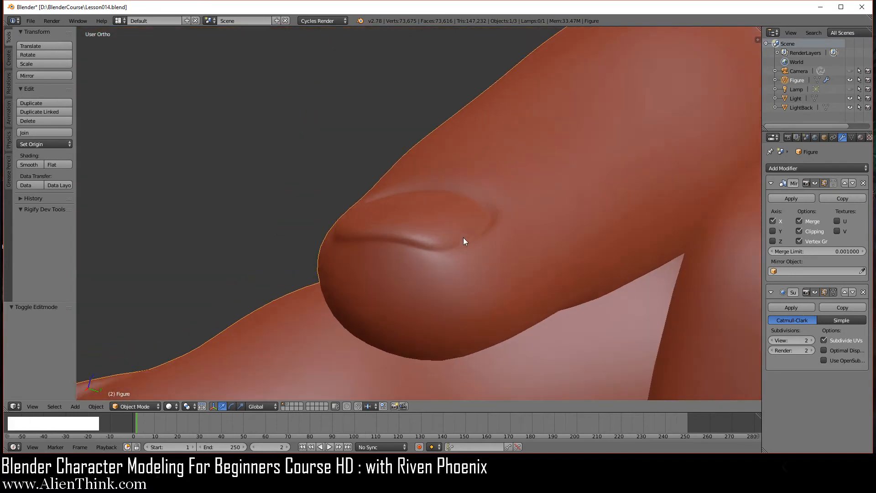
pyautogui.press('Tab')
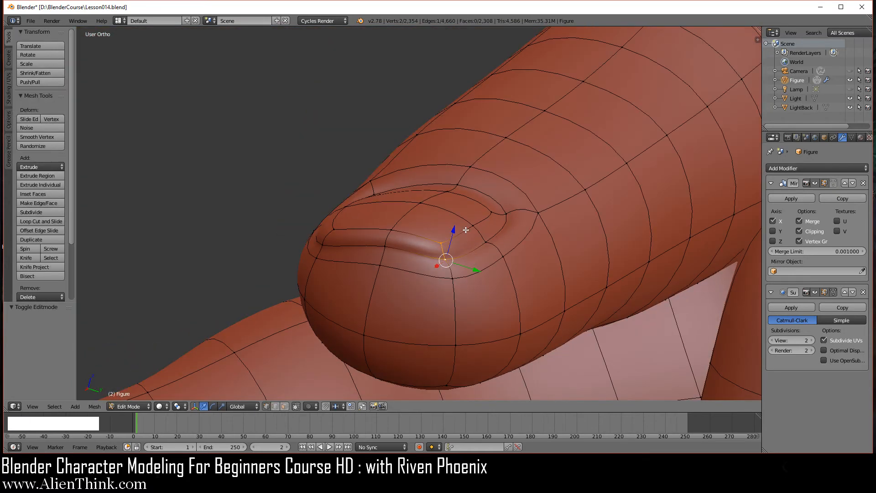
pyautogui.moveTo(472, 282); pyautogui.dragTo(393, 288, button='middle')
pyautogui.scroll(-3, 446, 309)
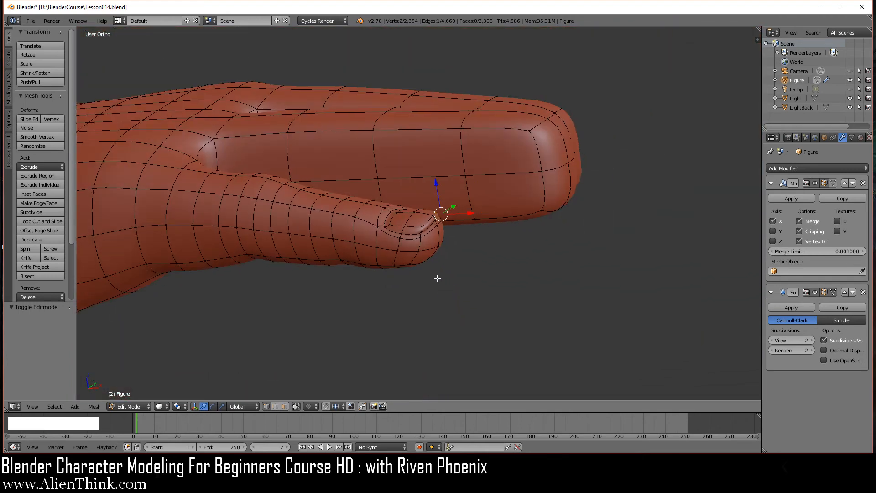
pyautogui.press('Tab')
pyautogui.moveTo(478, 274); pyautogui.dragTo(432, 307, button='middle')
pyautogui.scroll(-4, 431, 306)
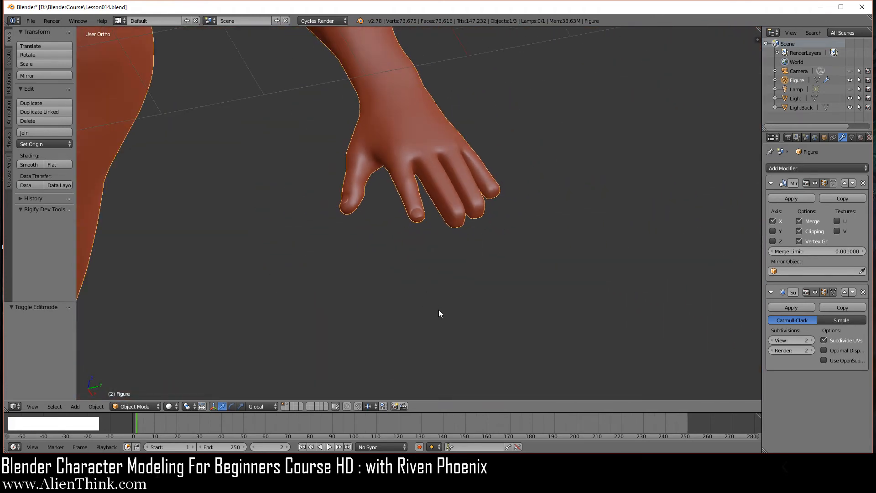
pyautogui.press('a')
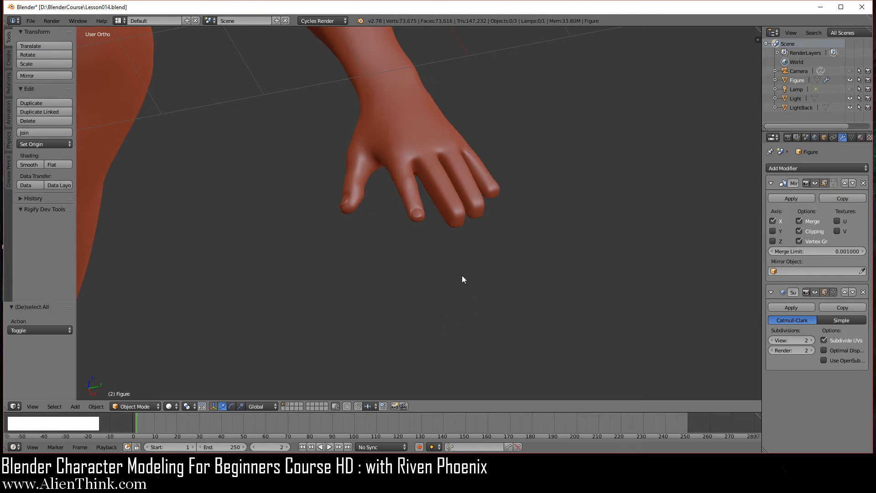
pyautogui.scroll(2, 458, 303)
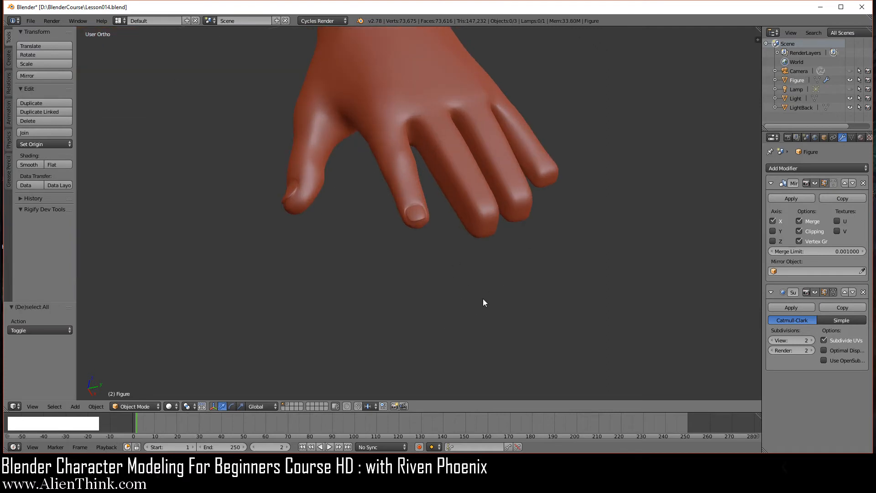
pyautogui.moveTo(484, 300); pyautogui.dragTo(465, 299, button='middle')
pyautogui.scroll(2, 503, 307)
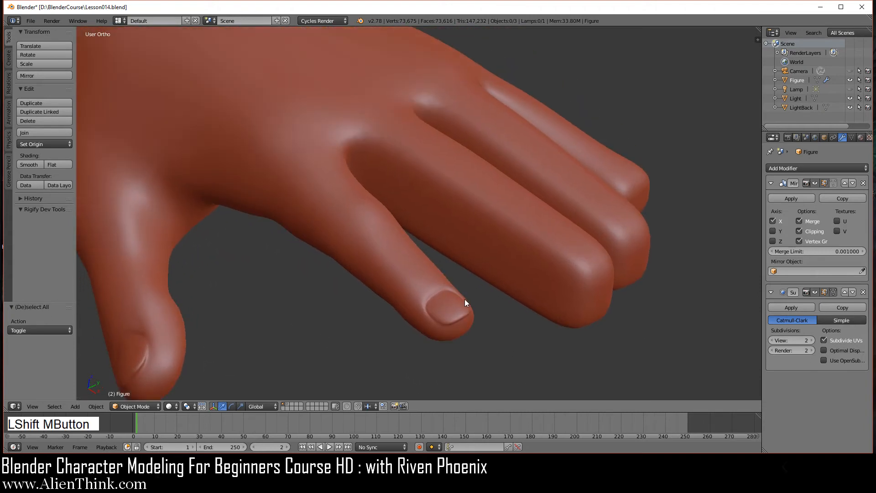
# Step: Make the layer with the light planes visible as well and set the viewport shading to Rendered
pyautogui.keyDown('shift'); pyautogui.click(286, 404); pyautogui.keyUp('shift')
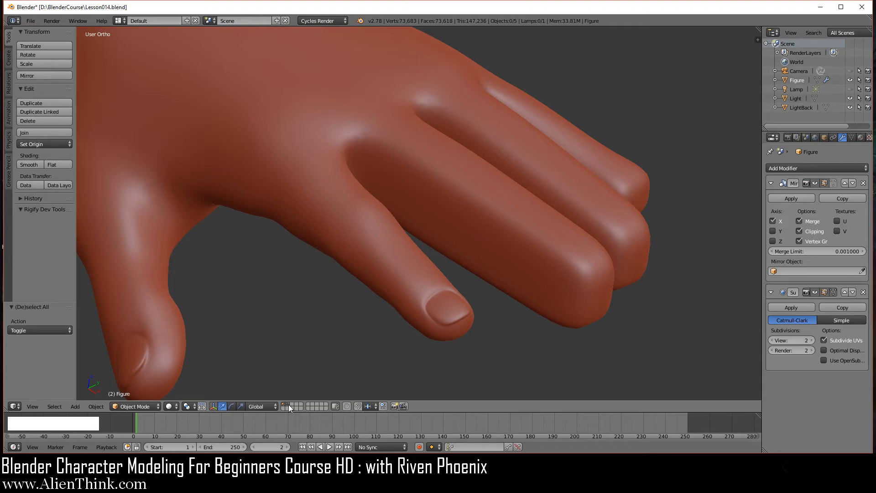
pyautogui.click(169, 407)
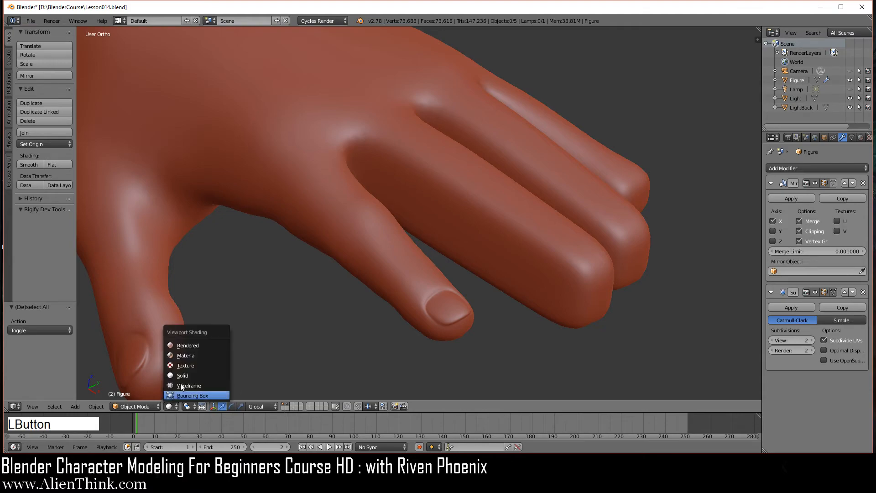
pyautogui.click(192, 346)
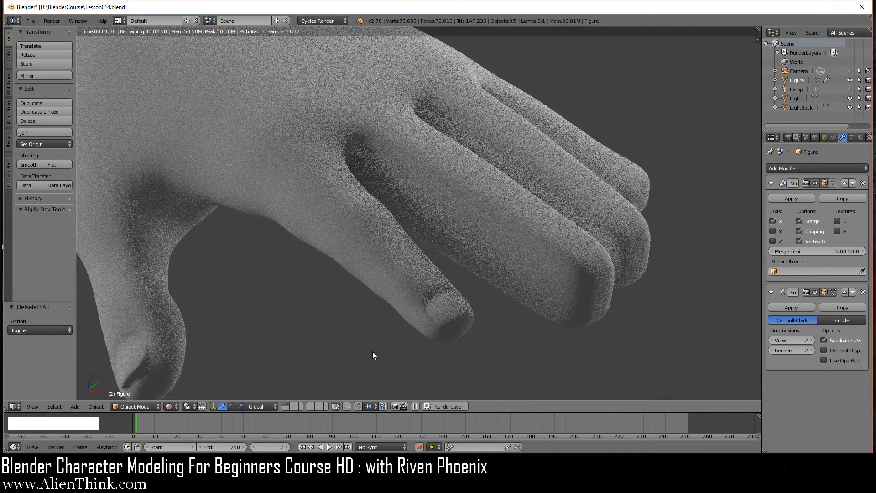
# Step: Examine the rendered hand and arm from the palm, back and side to judge the finger and nail shapes
pyautogui.moveTo(379, 343); pyautogui.dragTo(436, 223, button='middle')
pyautogui.middleClick(441, 320)
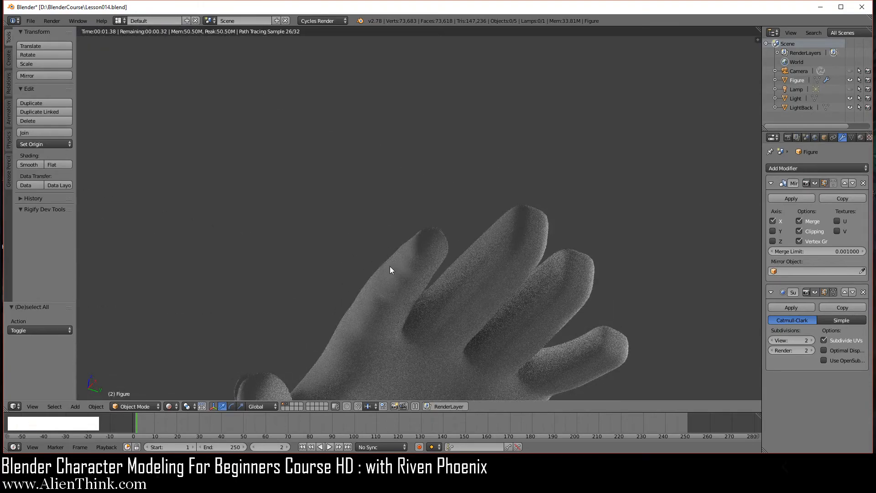
pyautogui.moveTo(390, 266); pyautogui.dragTo(612, 302, button='middle')
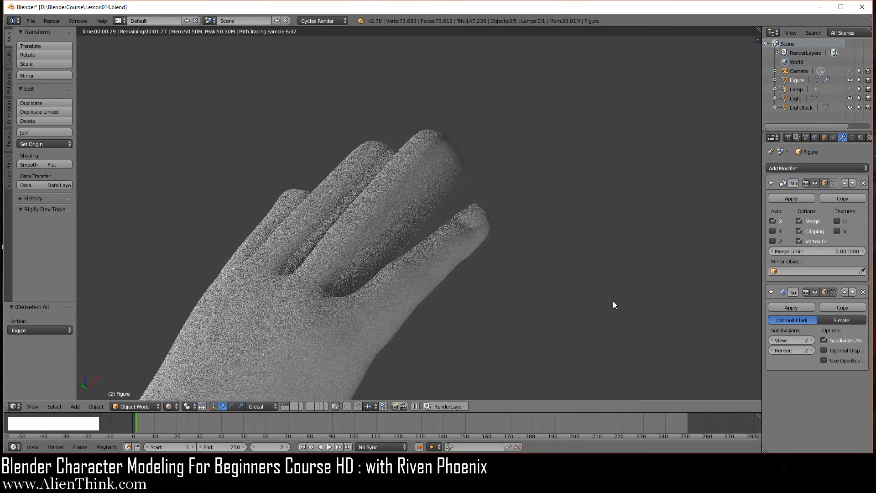
pyautogui.middleClick(493, 296)
pyautogui.moveTo(492, 294); pyautogui.dragTo(445, 300, button='middle')
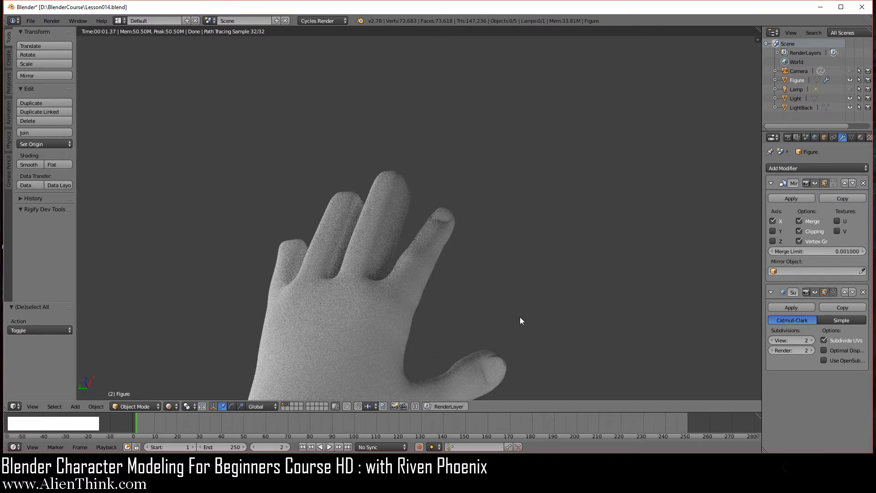
pyautogui.moveTo(520, 319); pyautogui.dragTo(404, 299, button='middle')
pyautogui.scroll(-2, 455, 290)
pyautogui.scroll(3, 462, 261)
pyautogui.moveTo(449, 303); pyautogui.dragTo(470, 301, button='middle')
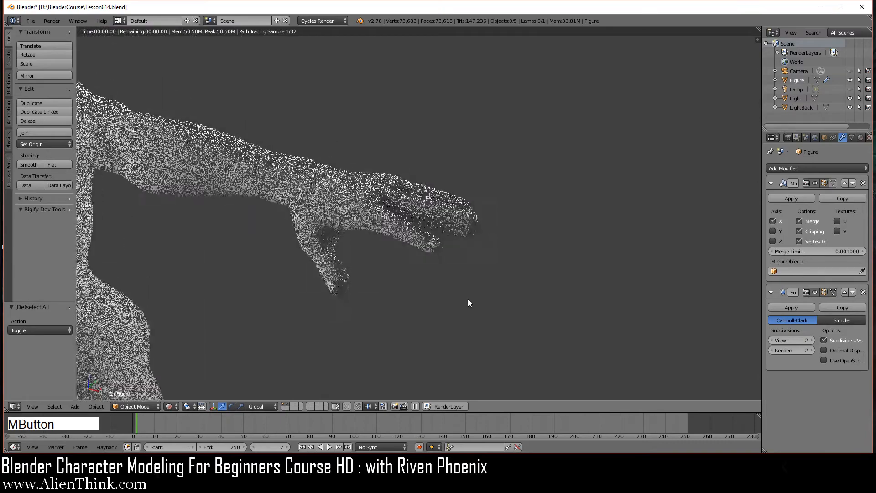
pyautogui.moveTo(405, 280); pyautogui.dragTo(401, 297, button='middle')
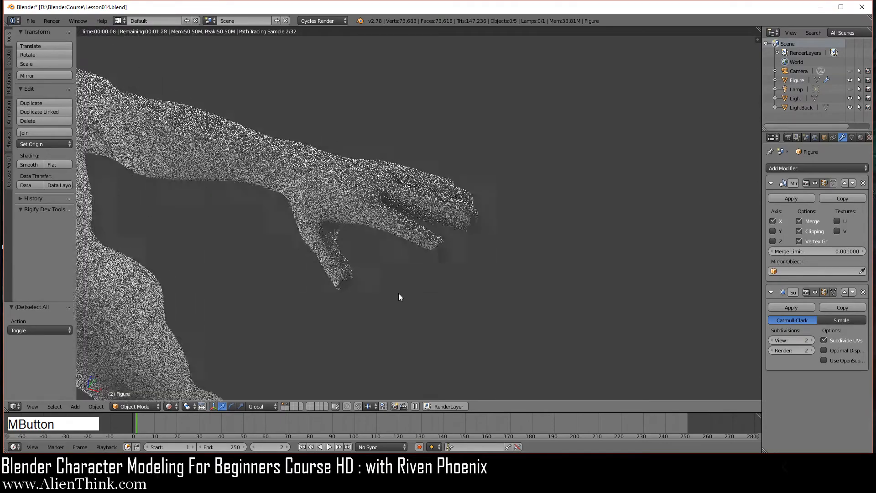
# Step: Set the viewport lens to 74 in the 3D view's properties and view the hand at an angle
pyautogui.click(756, 39)
pyautogui.click(709, 55)
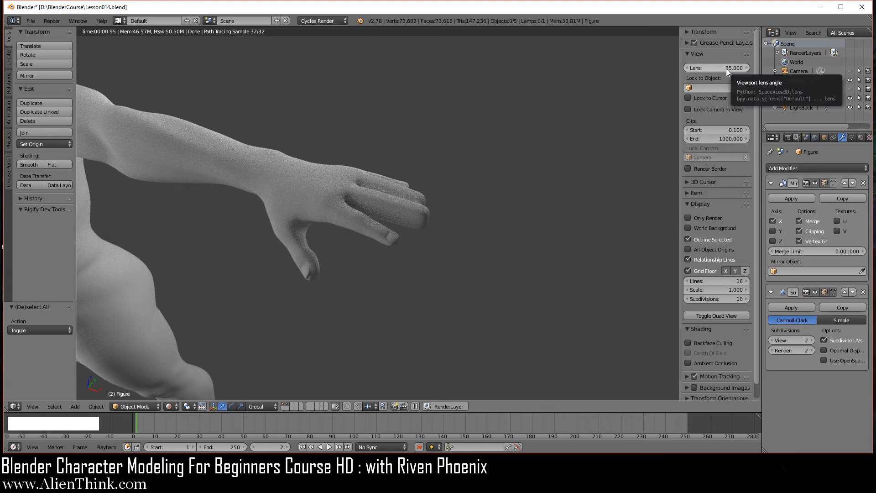
pyautogui.click(727, 68)
pyautogui.write('74')
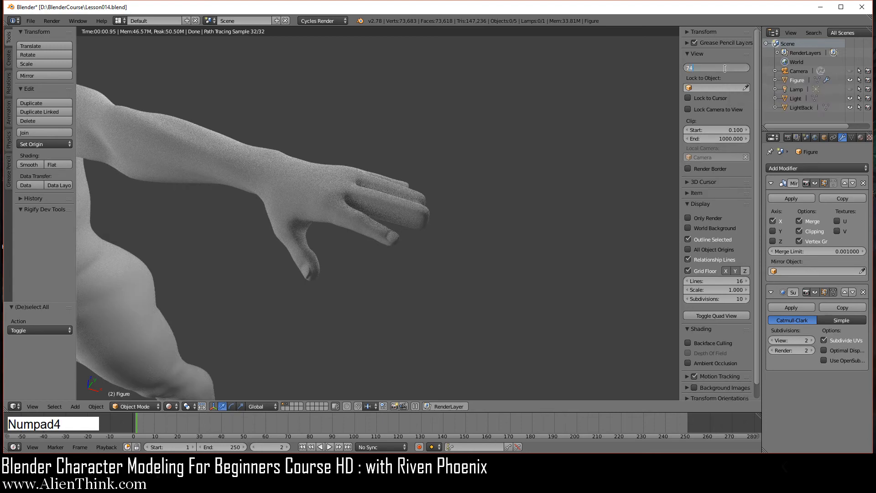
pyautogui.press('KP_Enter')
pyautogui.moveTo(466, 259); pyautogui.dragTo(375, 309, button='middle')
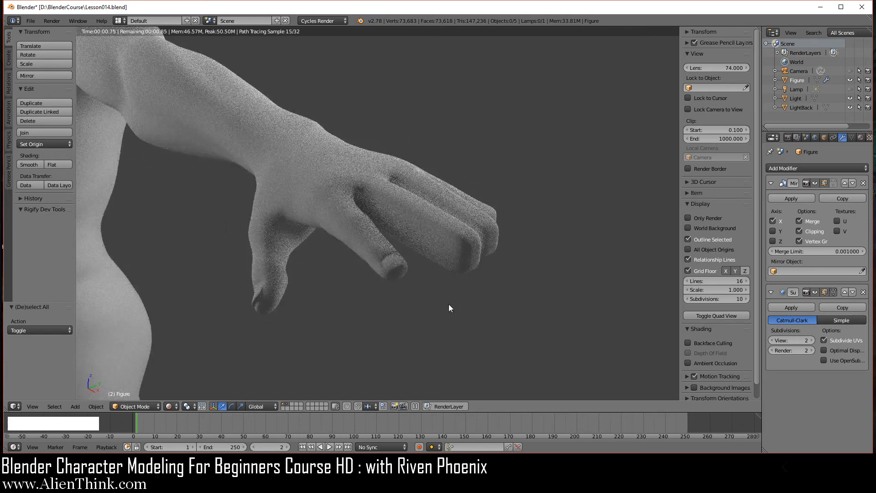
# Step: Show the rendered hand from the front in orthographic projection and hide the view properties sidebar
pyautogui.press('1')
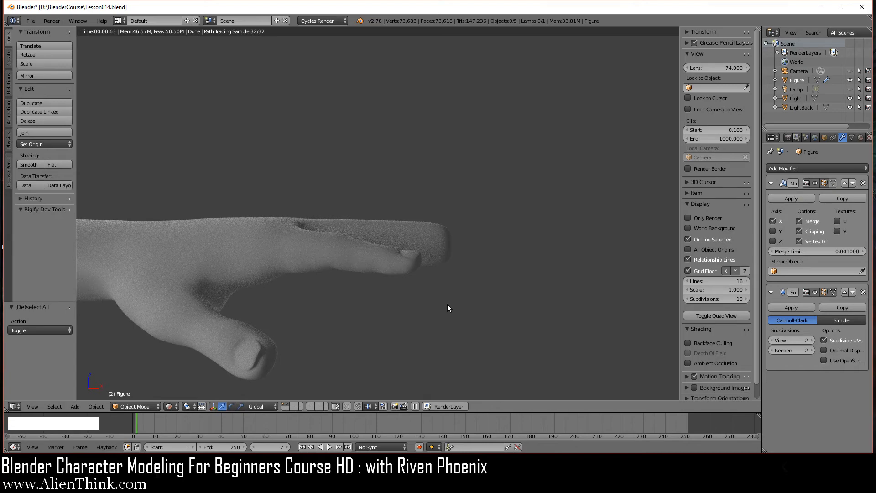
pyautogui.press('5')
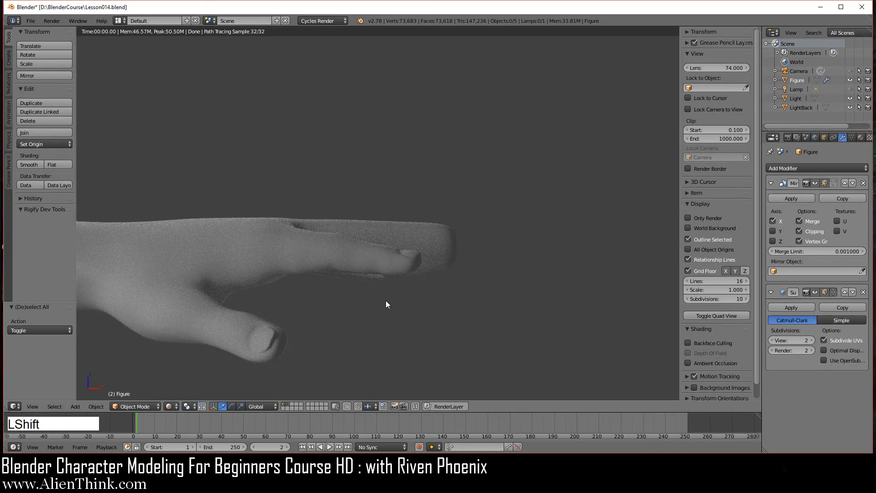
pyautogui.keyDown('shift'); pyautogui.moveTo(383, 304); pyautogui.dragTo(464, 288, button='middle'); pyautogui.keyUp('shift')
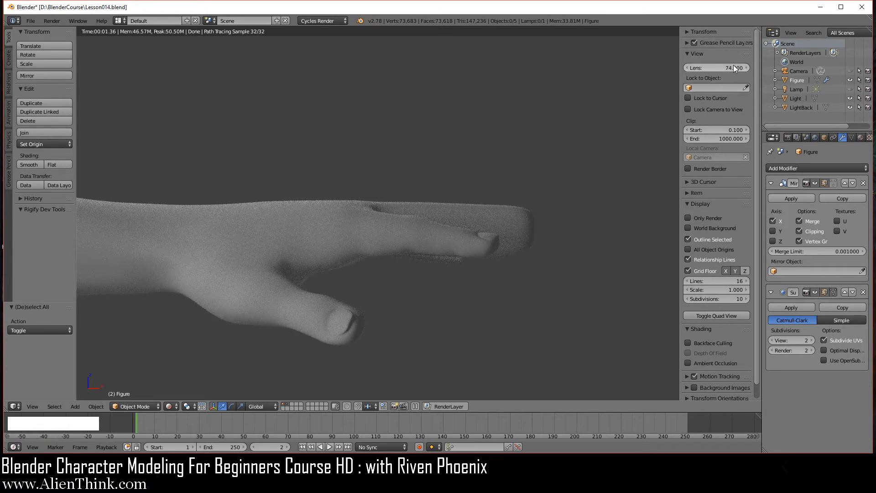
pyautogui.moveTo(680, 62); pyautogui.dragTo(758, 76)
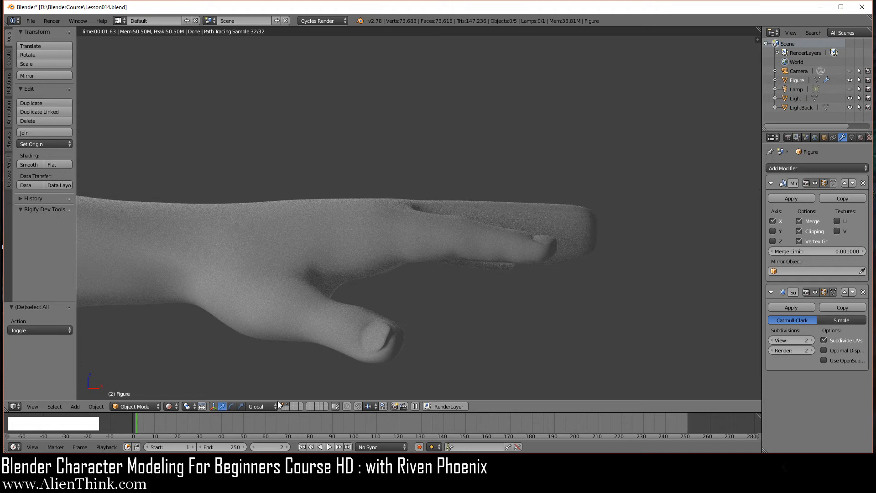
# Step: Switch to Solid shading with only the figure's layer visible and examine the hand and fingernails at an angle
pyautogui.click(175, 406)
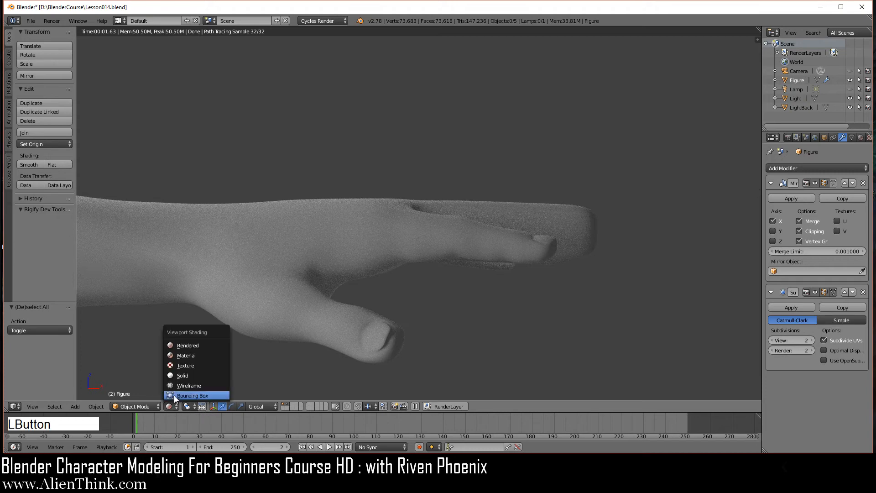
pyautogui.click(184, 375)
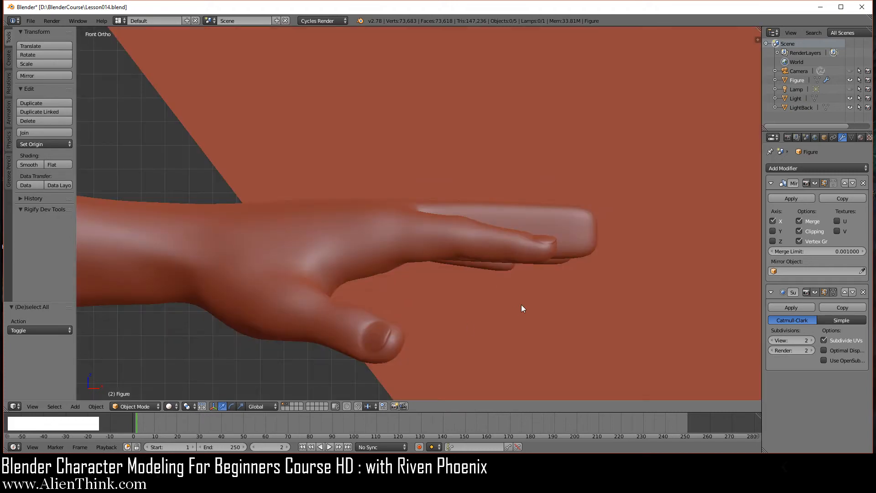
pyautogui.click(283, 406)
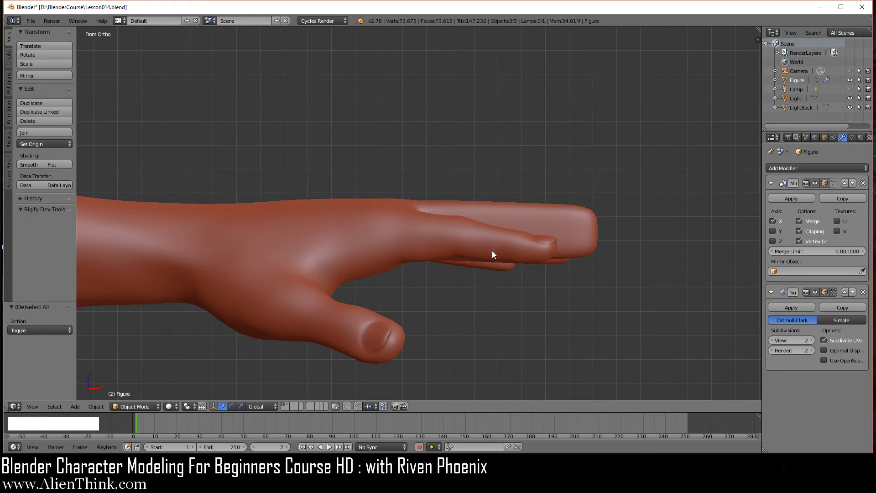
pyautogui.moveTo(492, 250); pyautogui.dragTo(408, 292, button='middle')
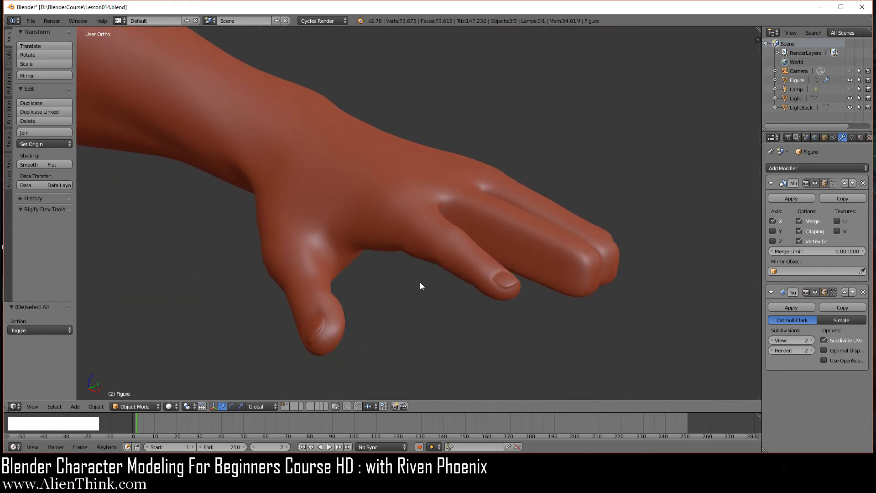
pyautogui.keyDown('shift'); pyautogui.moveTo(475, 201); pyautogui.dragTo(389, 201, button='middle'); pyautogui.keyUp('shift')
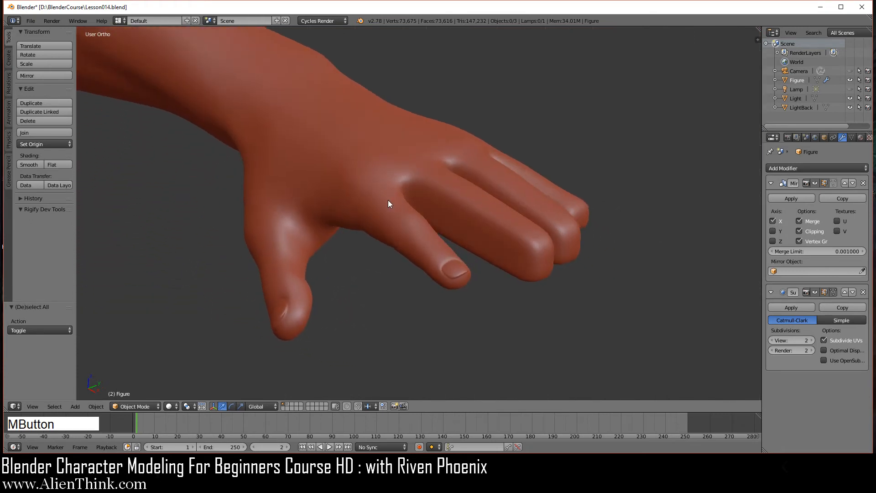
pyautogui.keyDown('shift'); pyautogui.moveTo(533, 246); pyautogui.dragTo(483, 303, button='middle'); pyautogui.keyUp('shift')
pyautogui.moveTo(522, 280); pyautogui.dragTo(519, 290, button='middle')
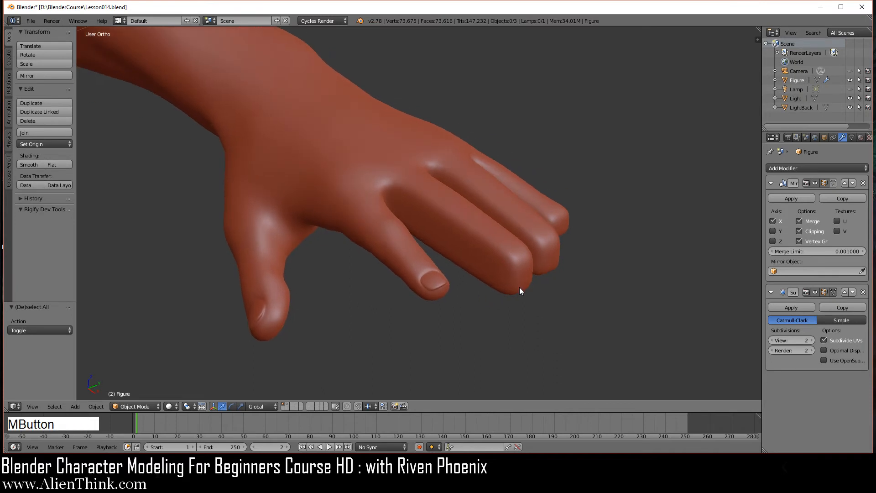
pyautogui.keyDown('shift'); pyautogui.moveTo(487, 239); pyautogui.dragTo(481, 235, button='middle'); pyautogui.keyUp('shift')
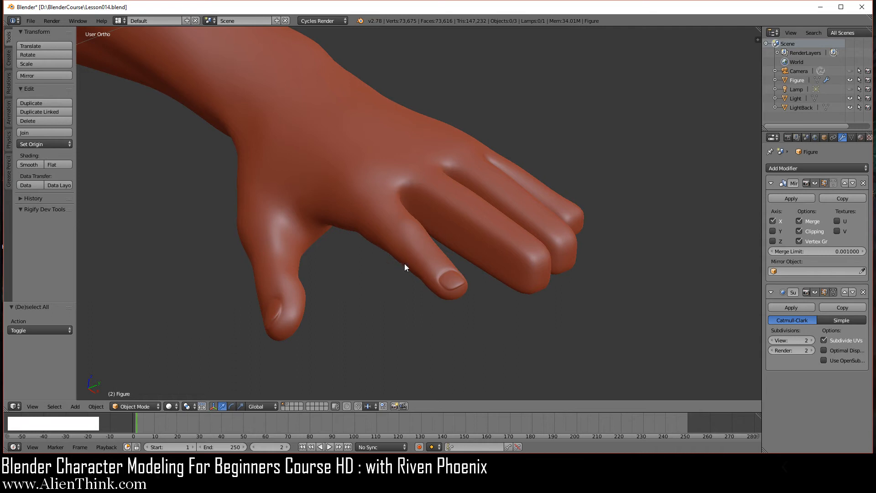
# Step: Set the viewport shading to Rendered and make the layer with the light planes visible as well
pyautogui.click(173, 405)
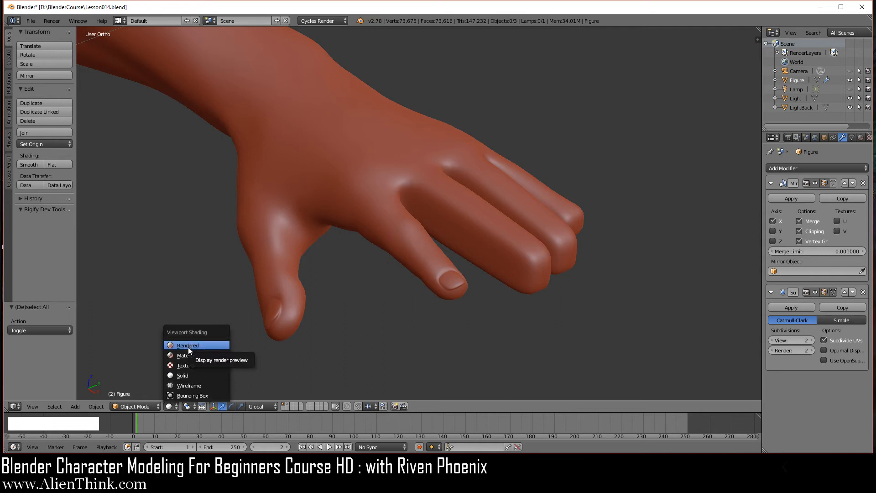
pyautogui.click(188, 347)
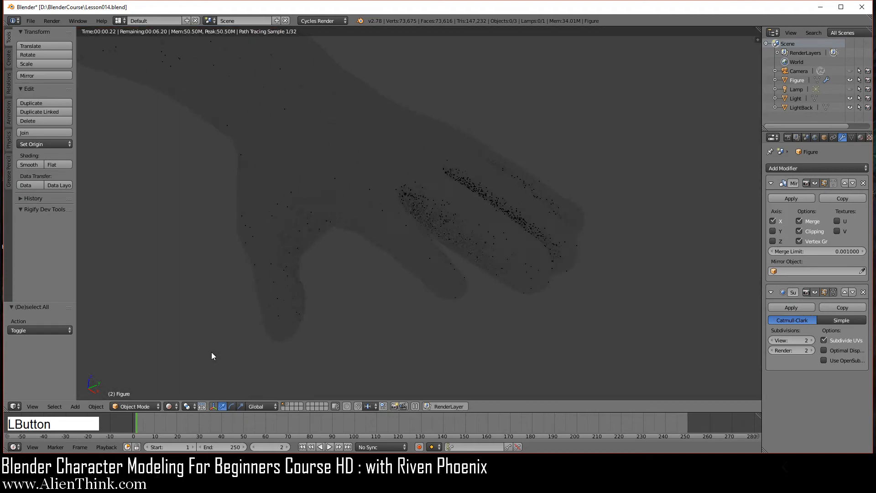
pyautogui.keyDown('shift'); pyautogui.click(287, 404); pyautogui.keyUp('shift')
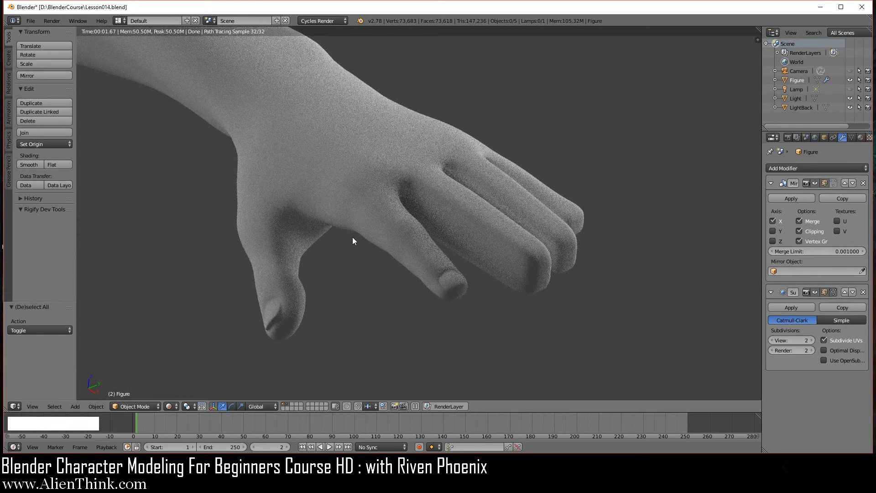
# Step: Set a render border over the area between thumb and index finger, and frame the thumb inside it
pyautogui.hotkey('ctrl', 'b')
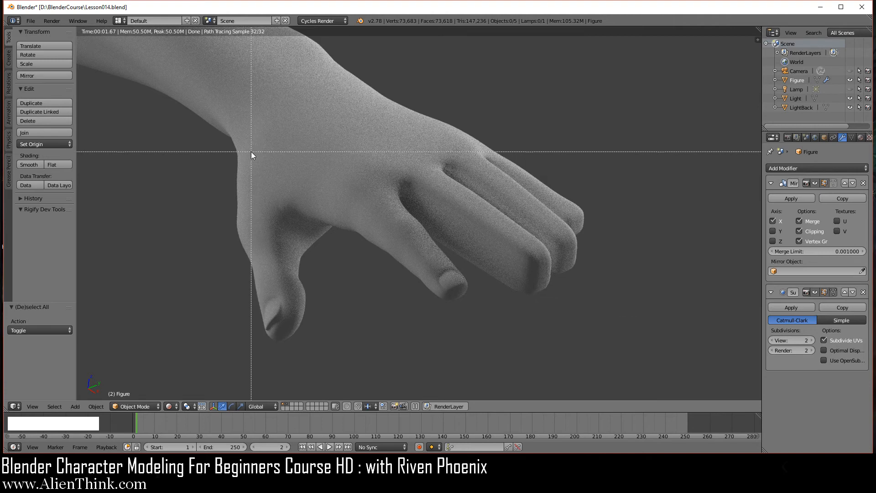
pyautogui.moveTo(251, 152); pyautogui.dragTo(426, 280)
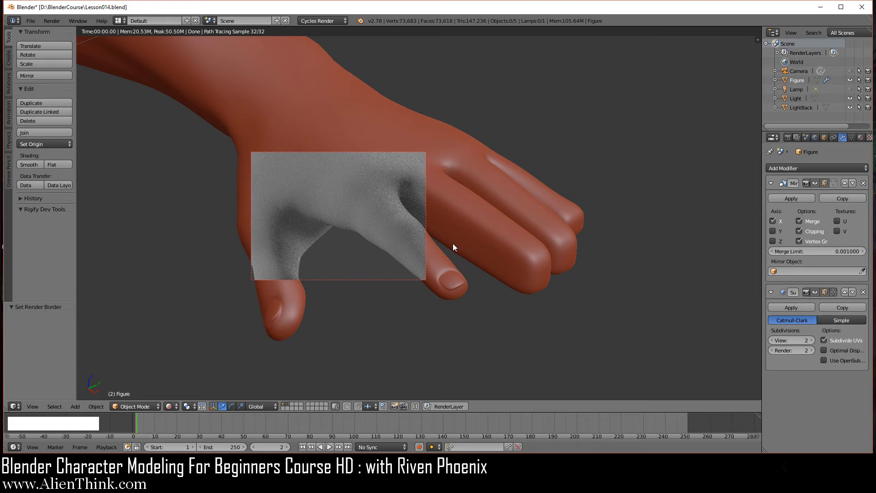
pyautogui.keyDown('shift'); pyautogui.moveTo(491, 259); pyautogui.dragTo(544, 199, button='middle'); pyautogui.keyUp('shift')
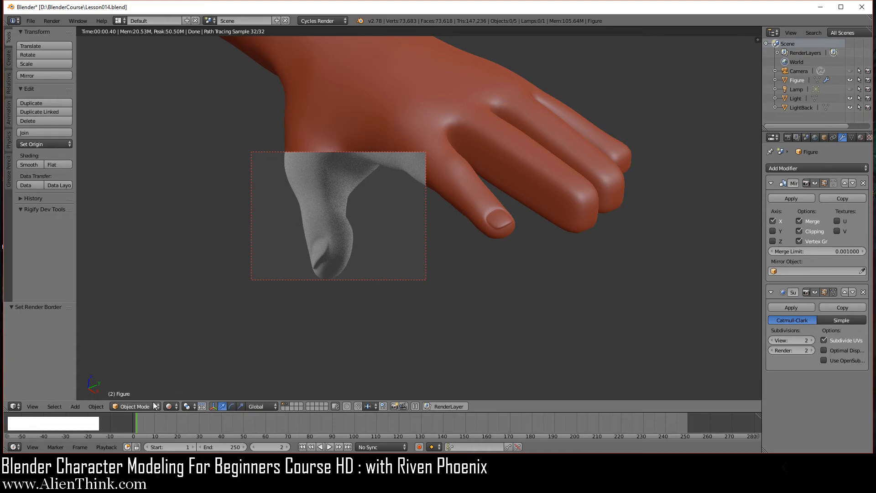
# Step: Put the figure in Edit Mode and frame the index fingertip closely inside the render border
pyautogui.click(135, 406)
pyautogui.click(149, 387)
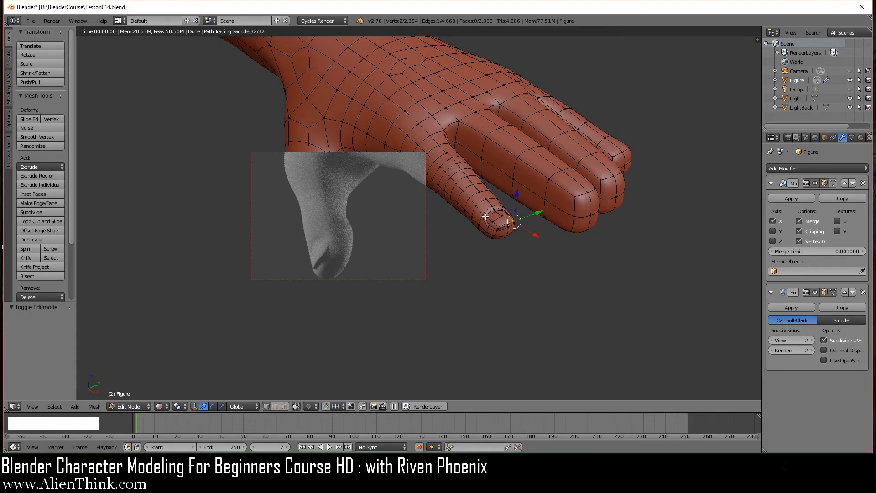
pyautogui.keyDown('shift'); pyautogui.moveTo(508, 242); pyautogui.dragTo(420, 255, button='middle'); pyautogui.keyUp('shift')
pyautogui.scroll(6, 420, 255)
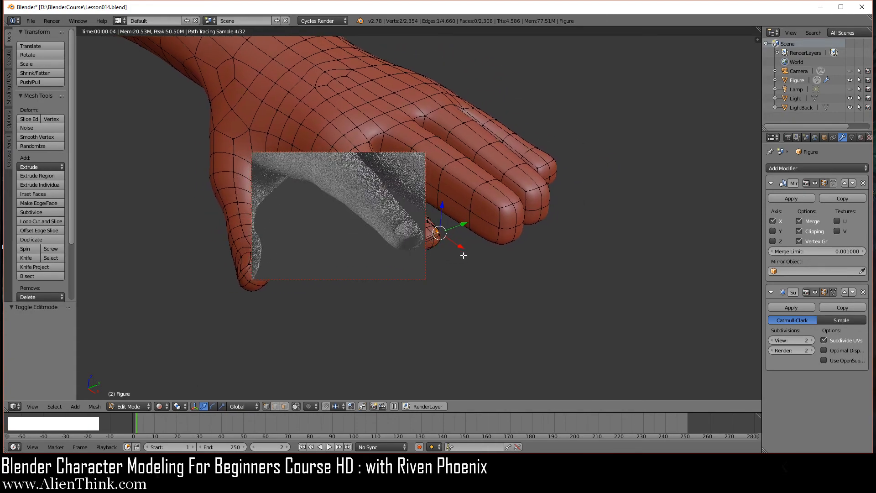
pyautogui.keyDown('shift'); pyautogui.moveTo(514, 264); pyautogui.dragTo(361, 201, button='middle'); pyautogui.keyUp('shift')
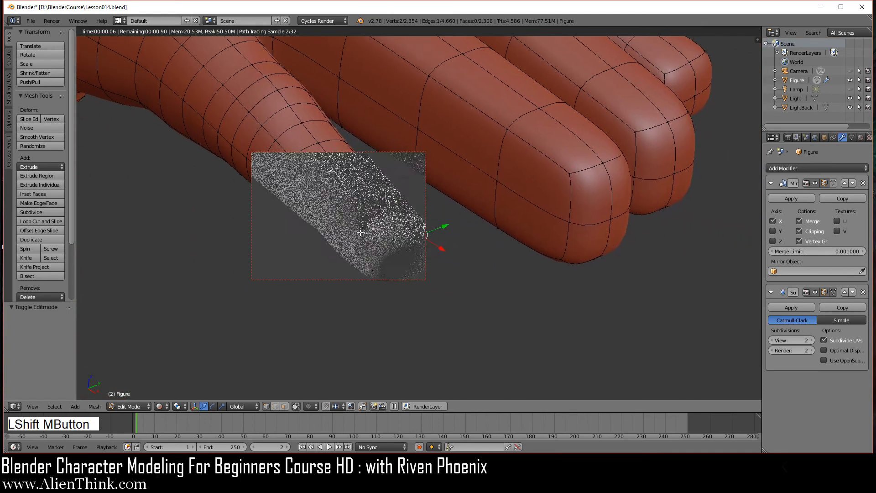
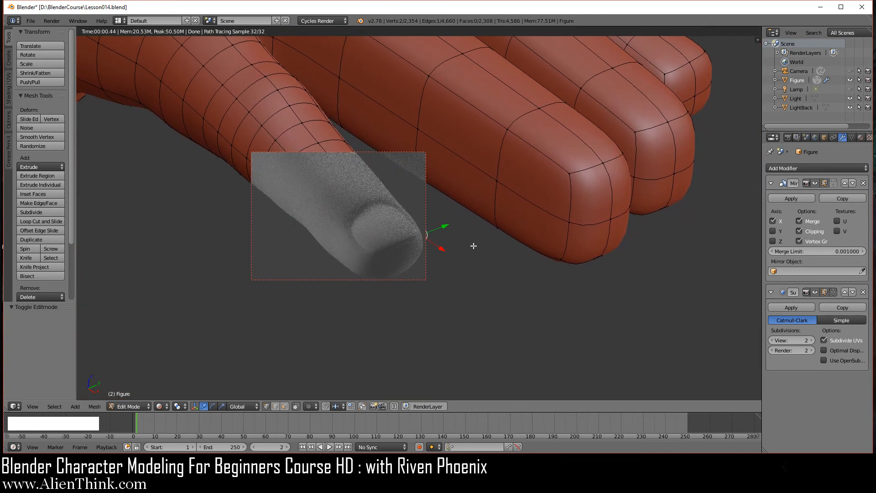
# Step: Examine the index fingernail in and outside the render border from several positions, and return the figure to Object Mode
pyautogui.click(160, 406)
pyautogui.keyDown('shift'); pyautogui.moveTo(462, 222); pyautogui.dragTo(565, 236, button='middle'); pyautogui.keyUp('shift')
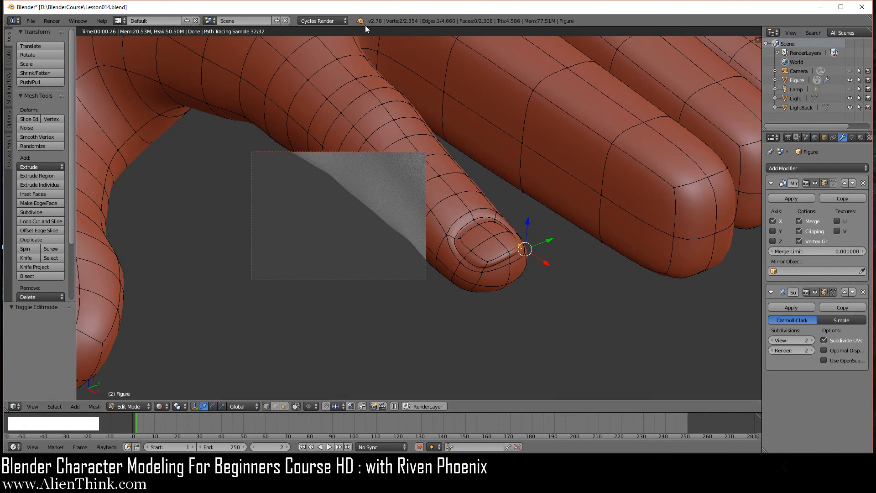
pyautogui.keyDown('shift'); pyautogui.moveTo(457, 221); pyautogui.dragTo(405, 239, button='middle'); pyautogui.keyUp('shift')
pyautogui.scroll(1, 397, 224)
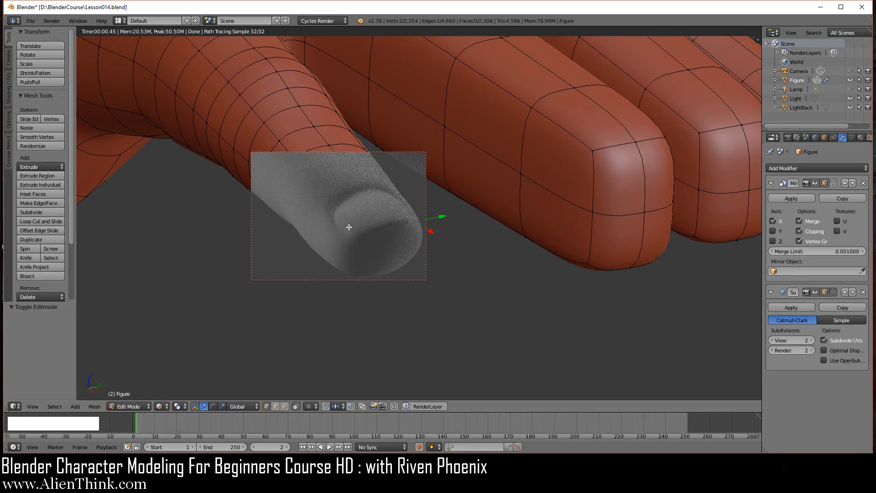
pyautogui.moveTo(420, 244); pyautogui.dragTo(337, 260, button='middle')
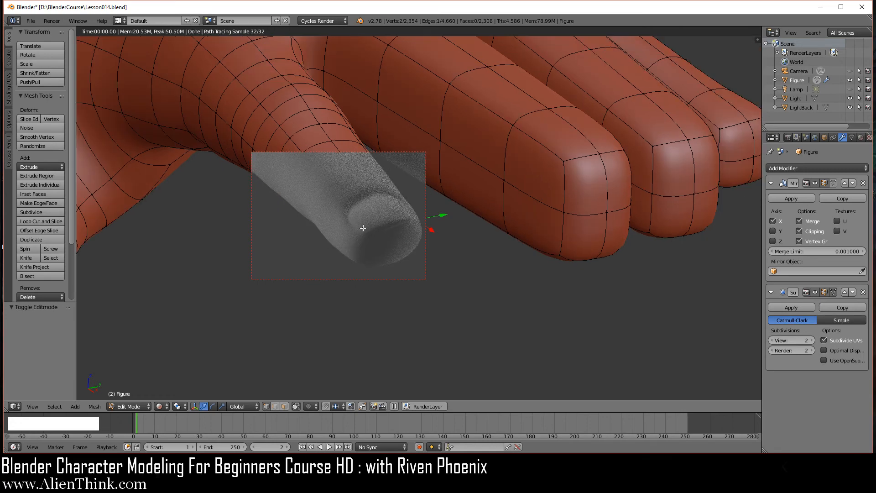
pyautogui.scroll(-4, 398, 233)
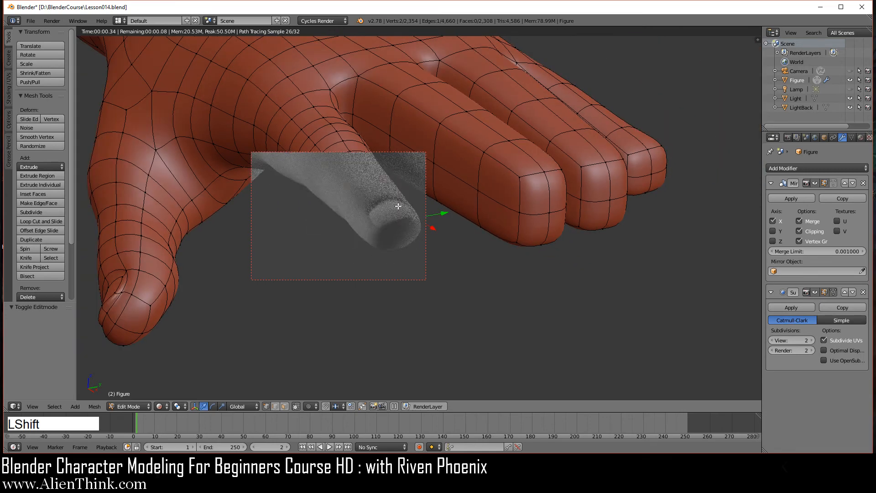
pyautogui.keyDown('shift'); pyautogui.moveTo(397, 205); pyautogui.dragTo(398, 247, button='middle'); pyautogui.keyUp('shift')
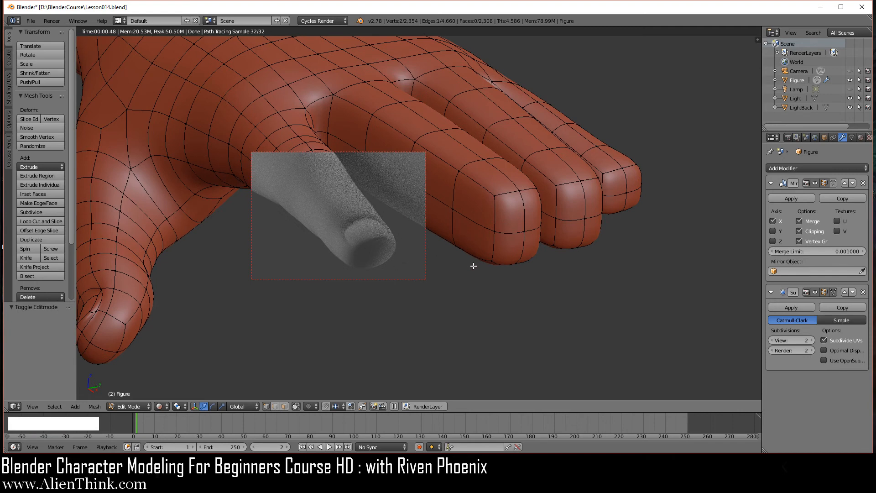
pyautogui.click(139, 405)
pyautogui.click(136, 395)
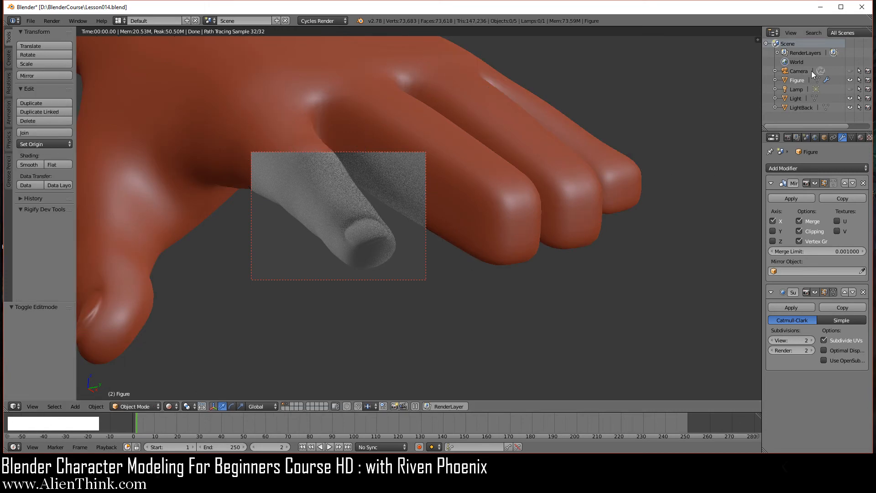
# Step: Make the Camera visible in the scene, look at the figure through it, and orbit back out to the head
pyautogui.click(850, 70)
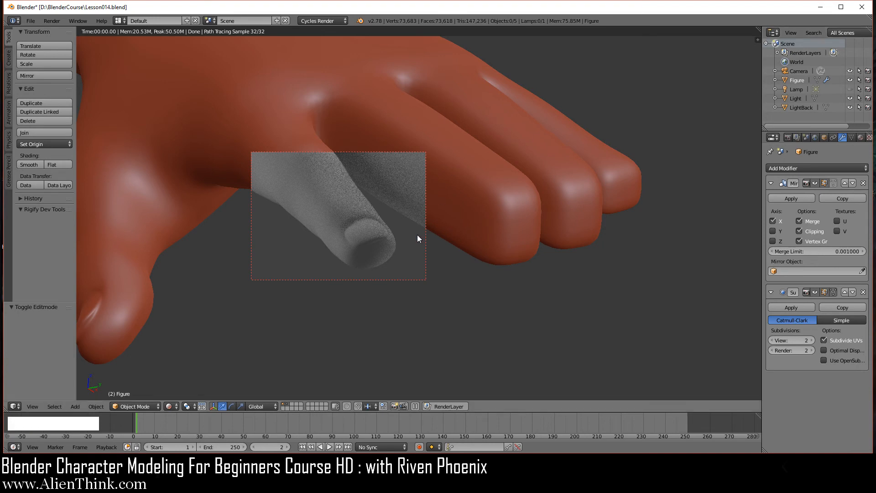
pyautogui.press('KP_0')
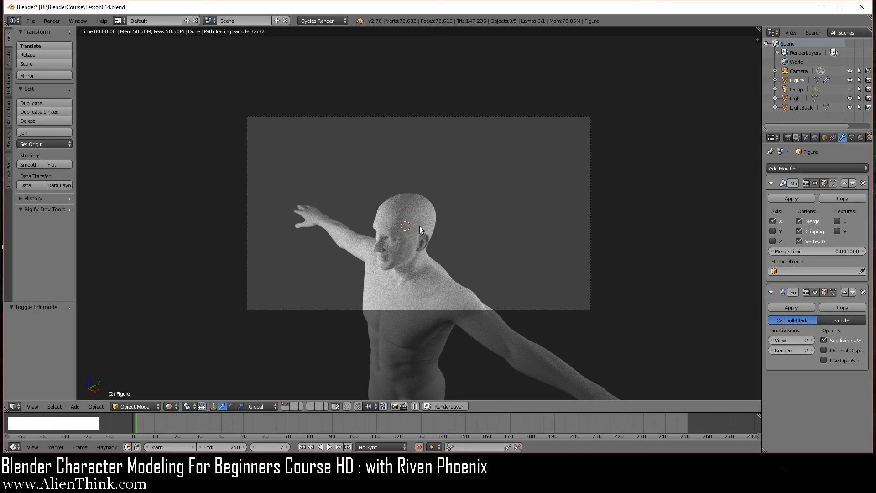
pyautogui.moveTo(412, 239); pyautogui.dragTo(490, 196, button='middle')
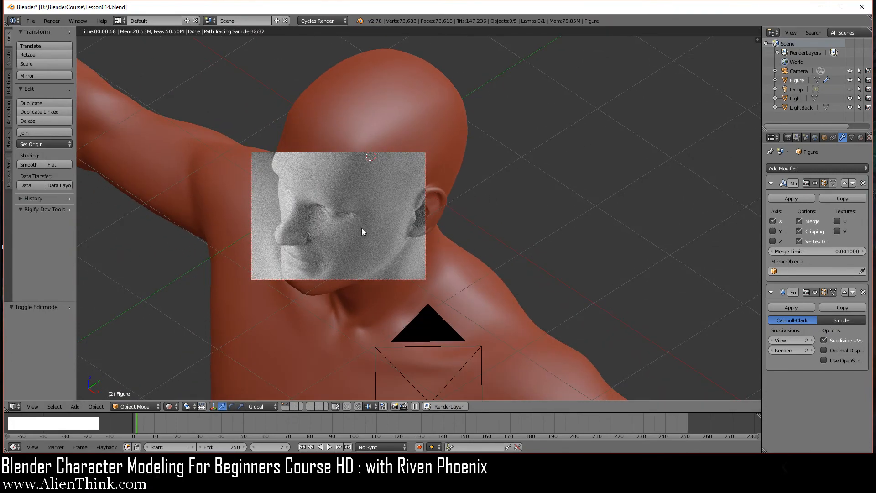
# Step: Clear the render border so the whole viewport renders, with the view angled on the figure's face
pyautogui.moveTo(362, 228)
pyautogui.mouseDown(button='middle')
pyautogui.moveTo(351, 242)
pyautogui.moveTo(352, 232)
pyautogui.mouseUp(button='middle')
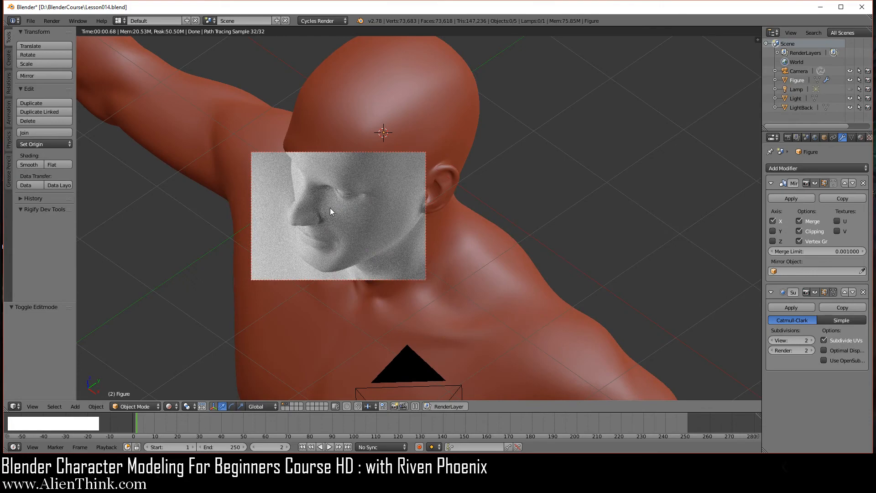
pyautogui.press('ctrl')
pyautogui.hotkey('ctrl', 'alt', 'b')
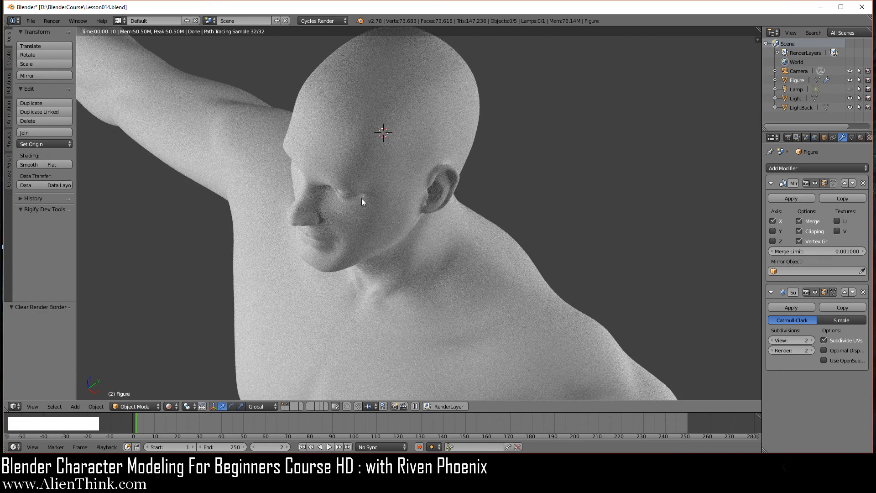
# Step: Set a render border around the figure's face and shoulder, and bring the hand inside it
pyautogui.press('ctrl')
pyautogui.hotkey('ctrl', 'b')
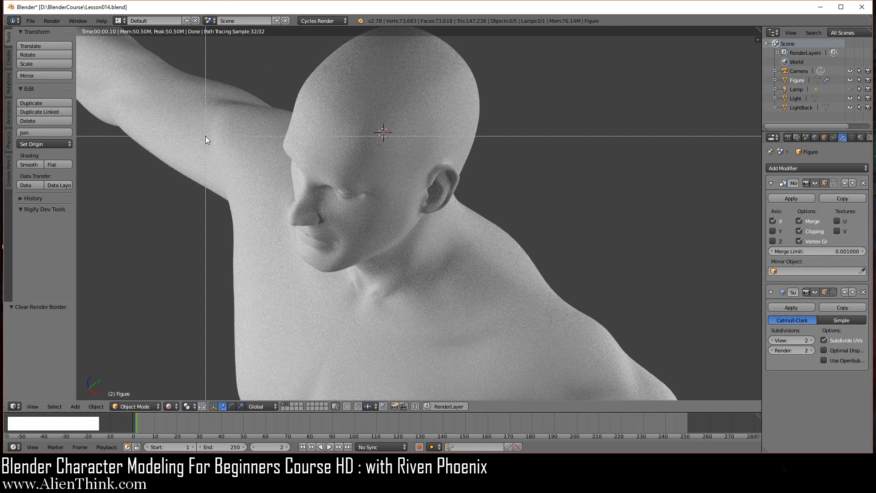
pyautogui.moveTo(204, 134); pyautogui.dragTo(406, 294)
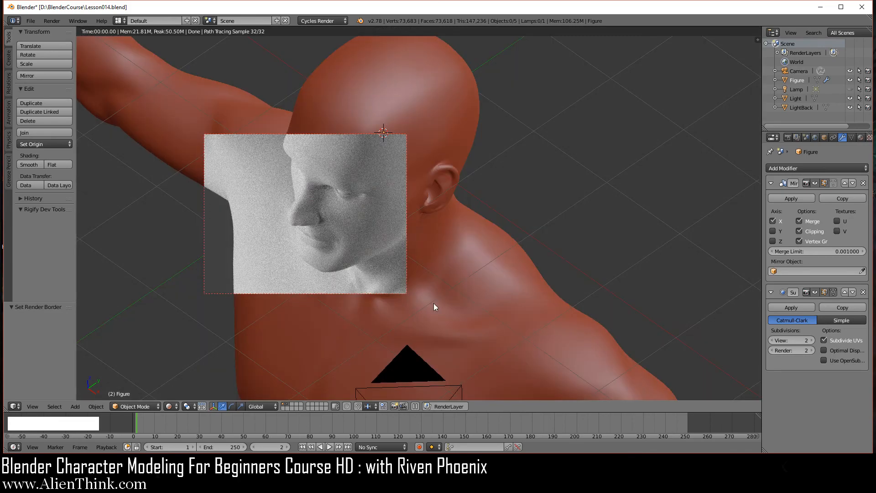
pyautogui.keyDown('shift'); pyautogui.scroll(-3, 434, 303); pyautogui.keyUp('shift')
pyautogui.keyDown('shift'); pyautogui.moveTo(434, 304); pyautogui.dragTo(350, 234, button='middle'); pyautogui.keyUp('shift')
pyautogui.scroll(3, 349, 234)
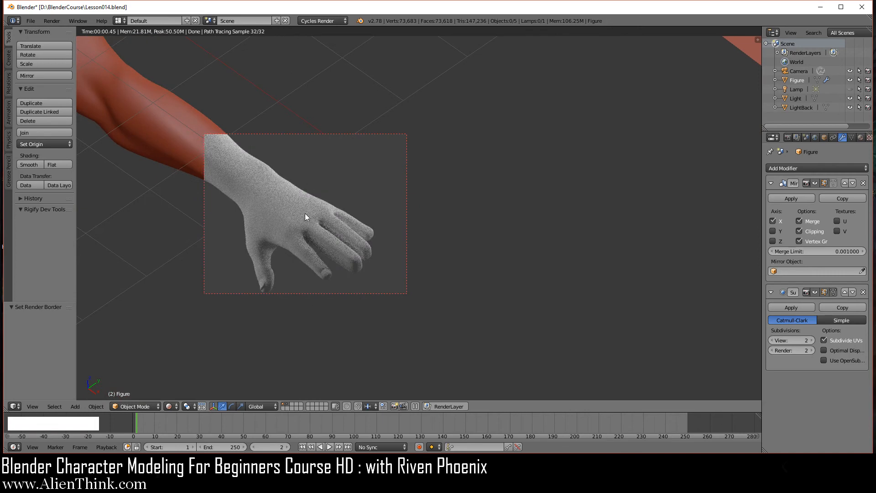
pyautogui.keyDown('shift'); pyautogui.moveTo(305, 213); pyautogui.dragTo(340, 211, button='middle'); pyautogui.keyUp('shift')
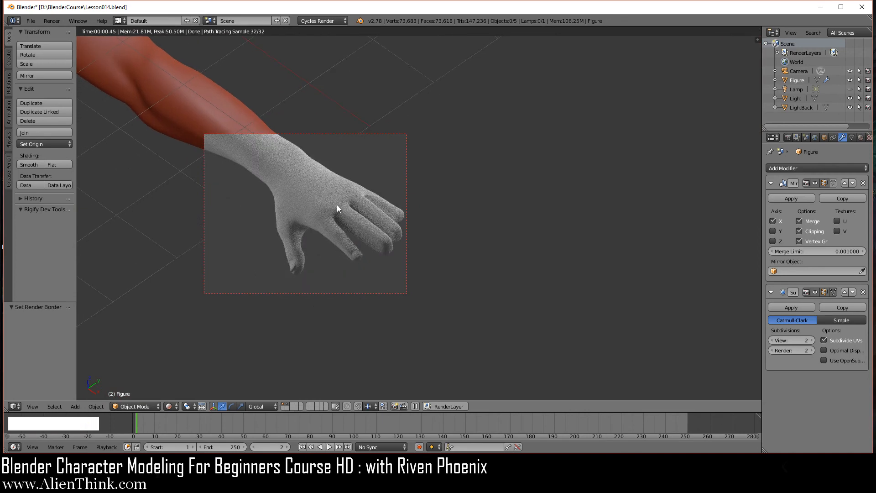
# Step: In the camera view, set a render border from the figure's wrist to its face, and orbit out to the head
pyautogui.press('KP_0')
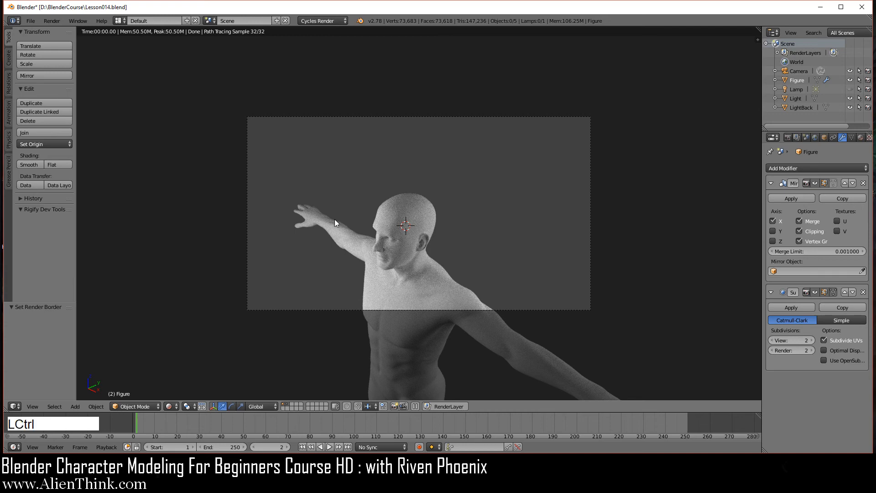
pyautogui.hotkey('ctrl', 'b')
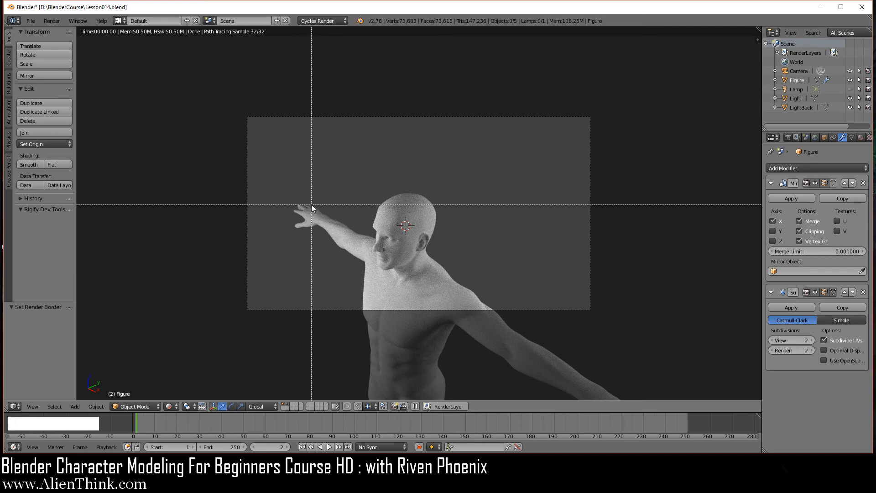
pyautogui.moveTo(307, 196); pyautogui.dragTo(391, 254)
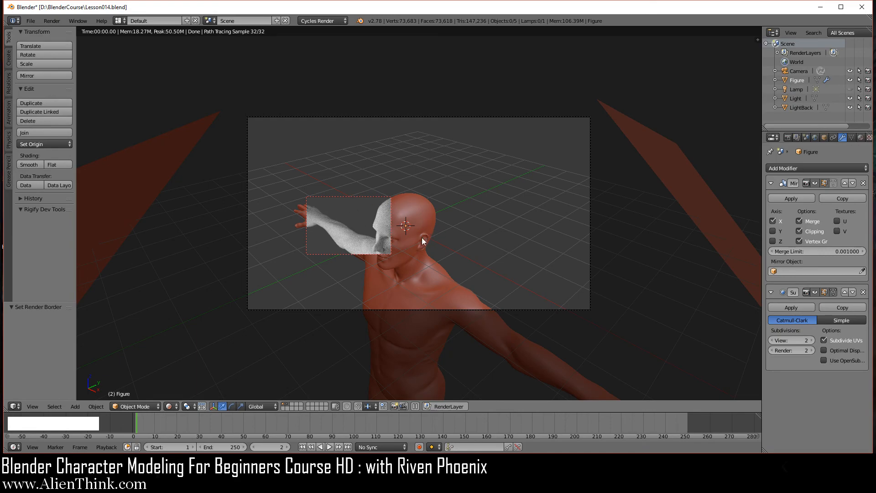
pyautogui.moveTo(452, 237); pyautogui.dragTo(455, 233, button='middle')
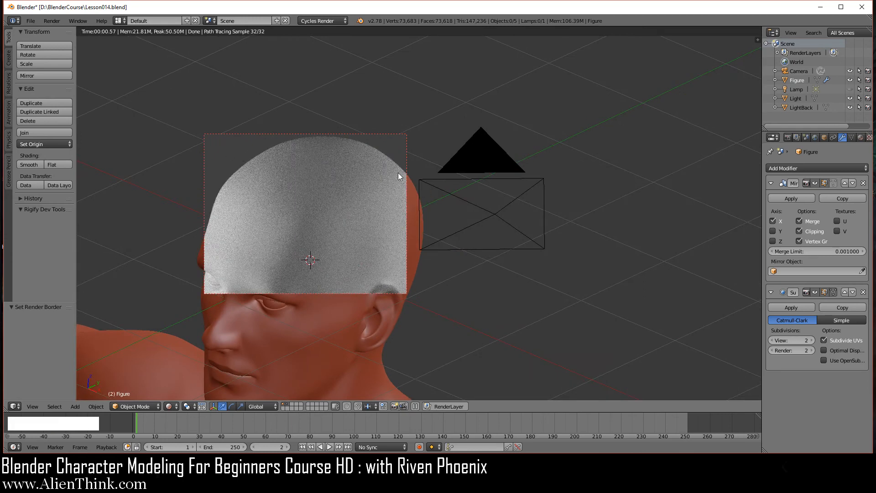
pyautogui.moveTo(630, 254); pyautogui.dragTo(413, 75, button='middle')
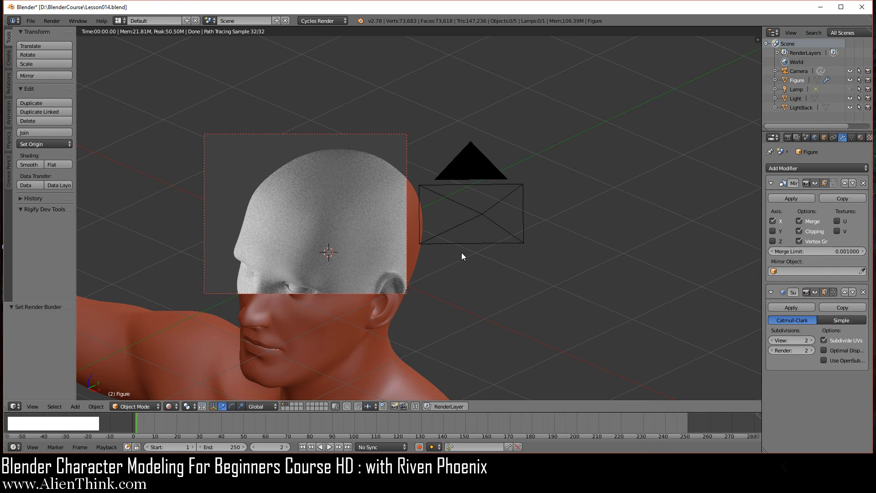
# Step: Return to the camera view and clear its render border
pyautogui.press('KP_0')
pyautogui.scroll(1, 365, 236)
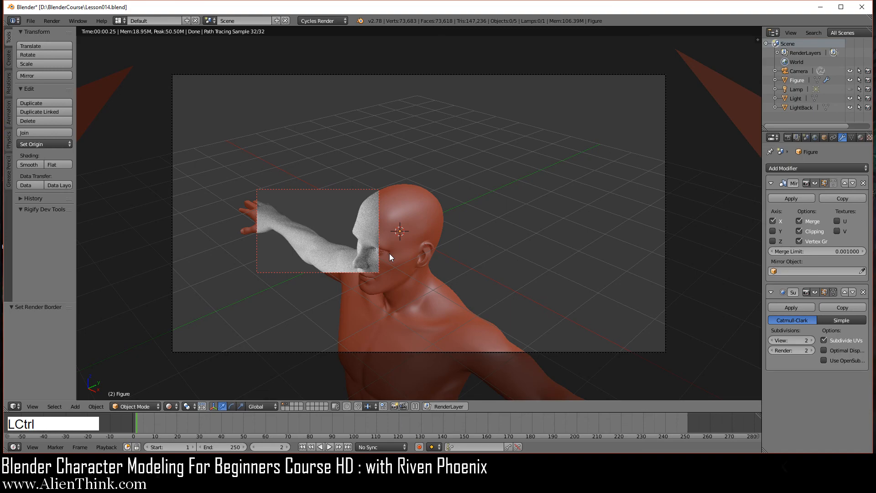
pyautogui.hotkey('ctrl', 'alt', 'b')
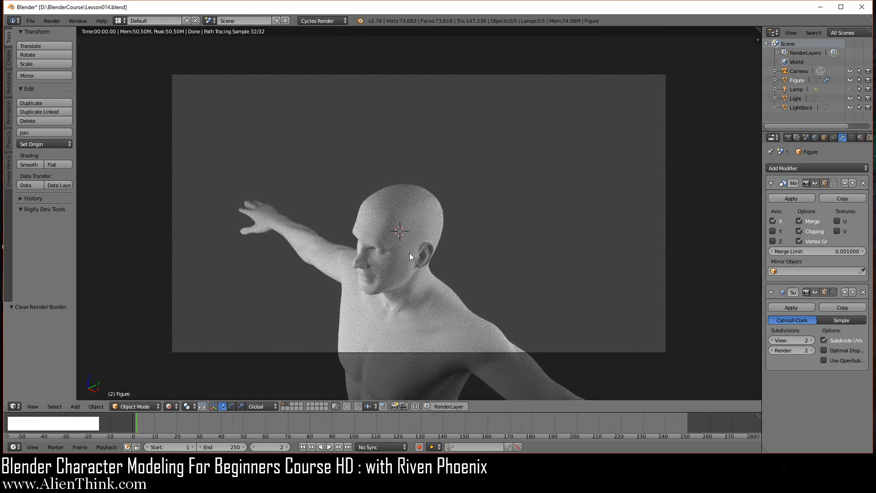
# Step: Leave the camera view, frame the figure's hand closely, and clear the viewport's render border
pyautogui.moveTo(409, 253); pyautogui.dragTo(360, 132, button='middle')
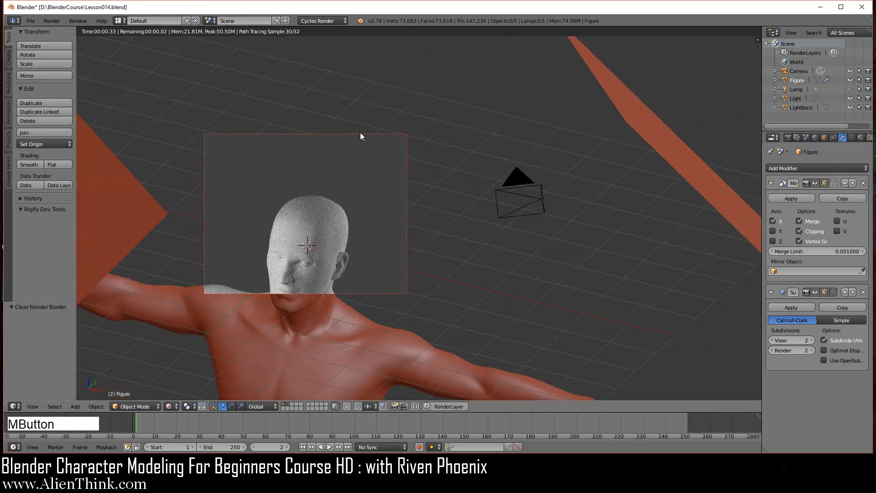
pyautogui.keyDown('shift'); pyautogui.moveTo(436, 350); pyautogui.dragTo(370, 211, button='middle'); pyautogui.keyUp('shift')
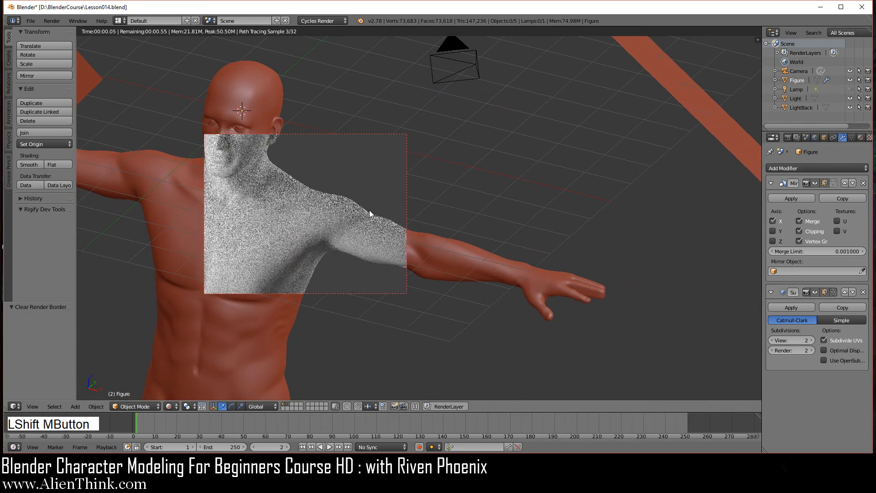
pyautogui.keyDown('shift'); pyautogui.moveTo(502, 266); pyautogui.dragTo(380, 175, button='middle'); pyautogui.keyUp('shift')
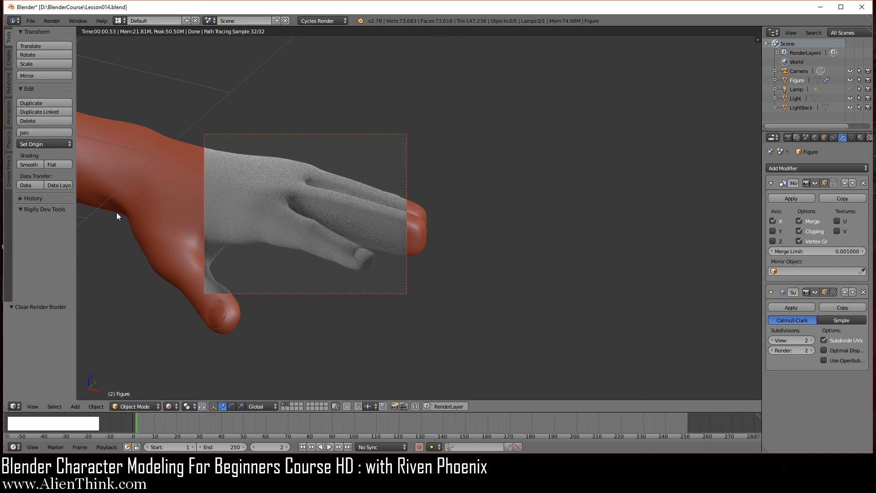
pyautogui.press('ctrl')
pyautogui.hotkey('ctrl', 'alt', 'b')
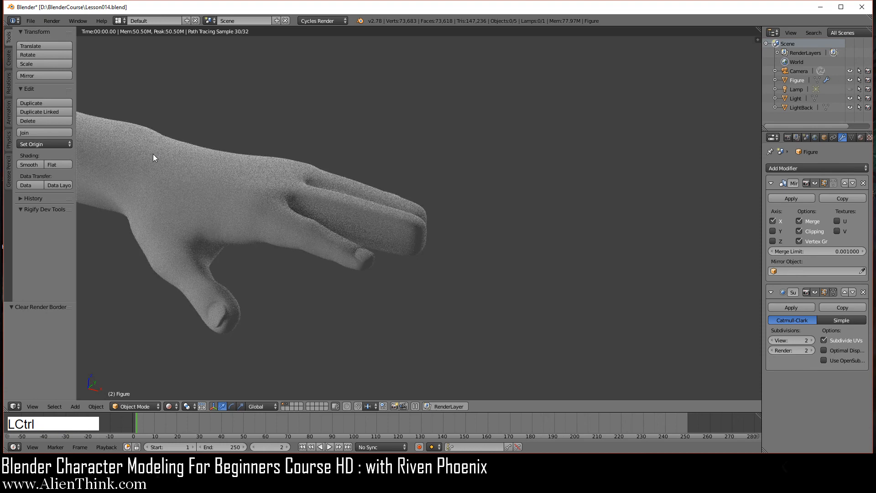
# Step: Set a render border around the figure's wrist and the back of the hand
pyautogui.hotkey('ctrl', 'b')
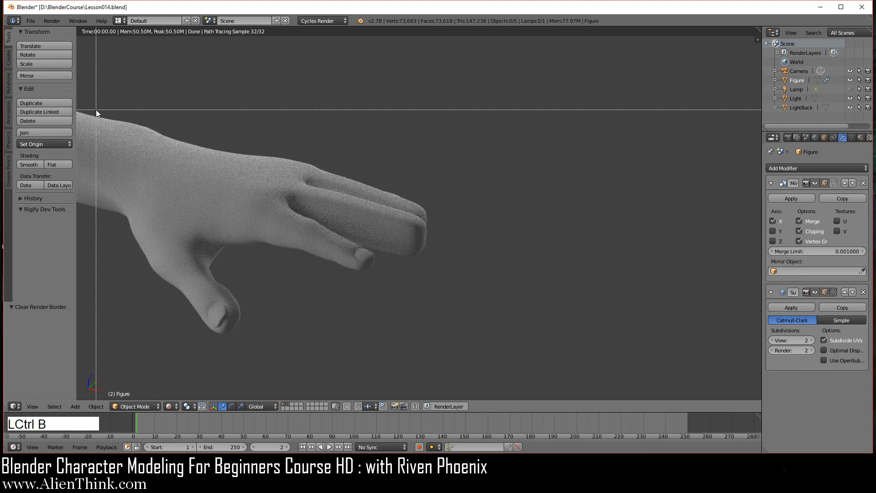
pyautogui.moveTo(93, 108)
pyautogui.mouseDown()
pyautogui.moveTo(256, 315)
pyautogui.moveTo(289, 274)
pyautogui.mouseUp()
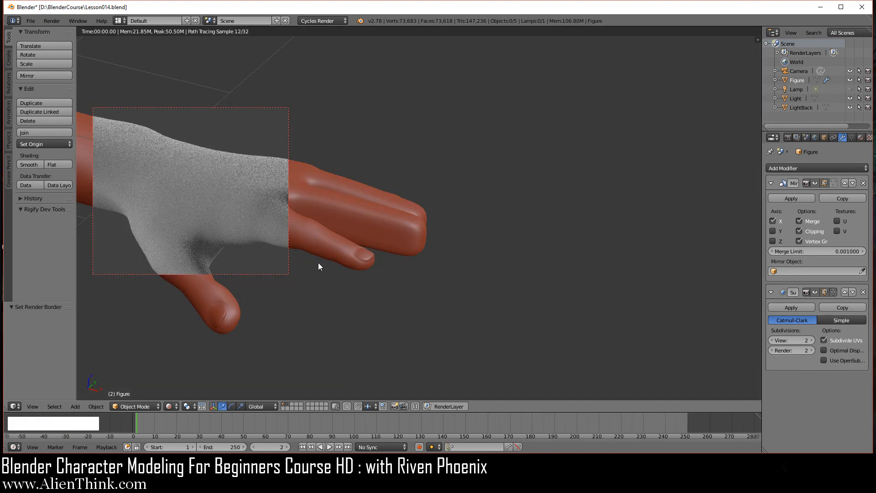
pyautogui.keyDown('shift'); pyautogui.moveTo(344, 228); pyautogui.dragTo(546, 236, button='middle'); pyautogui.keyUp('shift')
# Step: Put the figure in Edit Mode, select a vertex on the index finger, and examine the finger's mesh outside the render border
pyautogui.press('Tab')
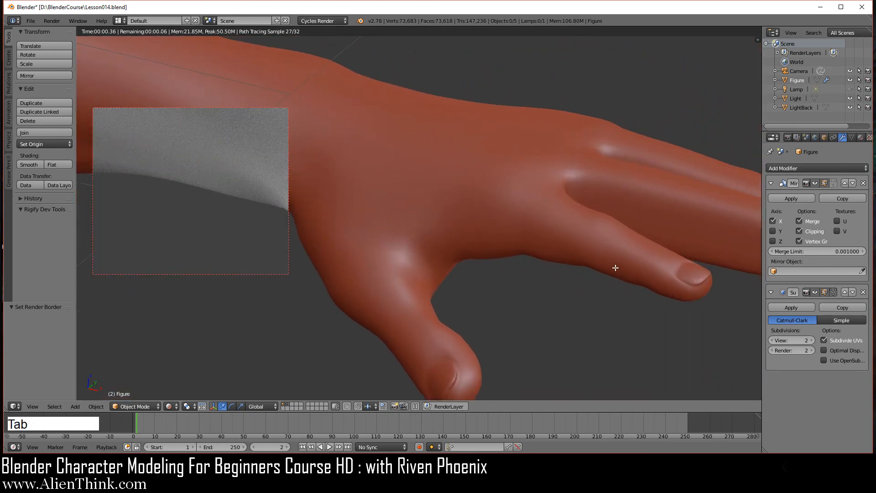
pyautogui.rightClick(609, 240)
pyautogui.press('KP_Decimal')
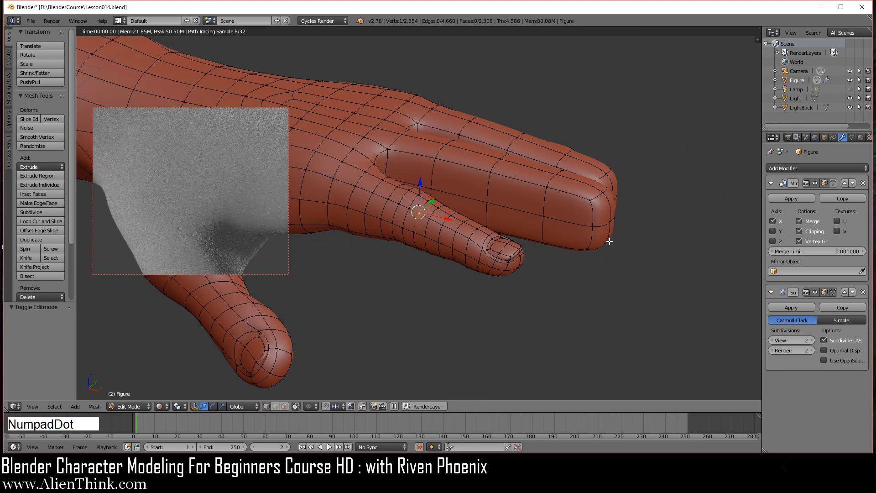
pyautogui.scroll(4, 608, 238)
pyautogui.keyDown('shift'); pyautogui.moveTo(520, 244); pyautogui.dragTo(592, 259, button='middle'); pyautogui.keyUp('shift')
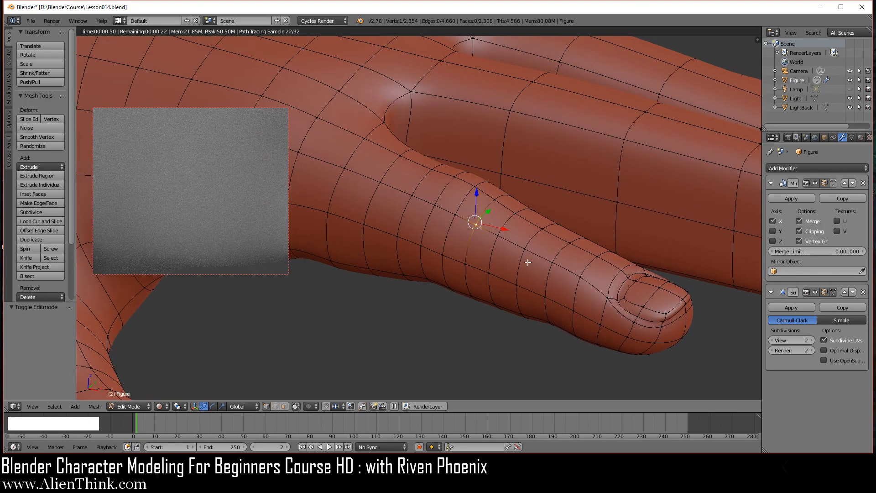
pyautogui.scroll(-2, 524, 248)
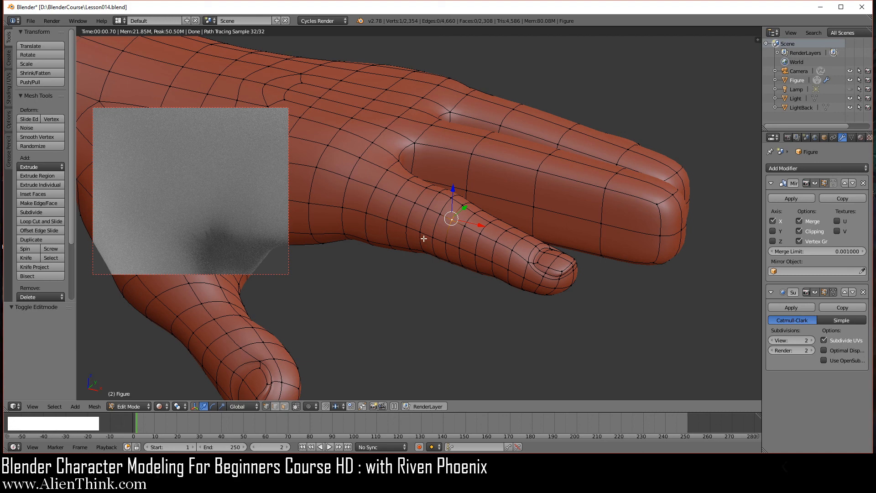
pyautogui.keyDown('shift'); pyautogui.moveTo(424, 239); pyautogui.dragTo(326, 228, button='middle'); pyautogui.keyUp('shift')
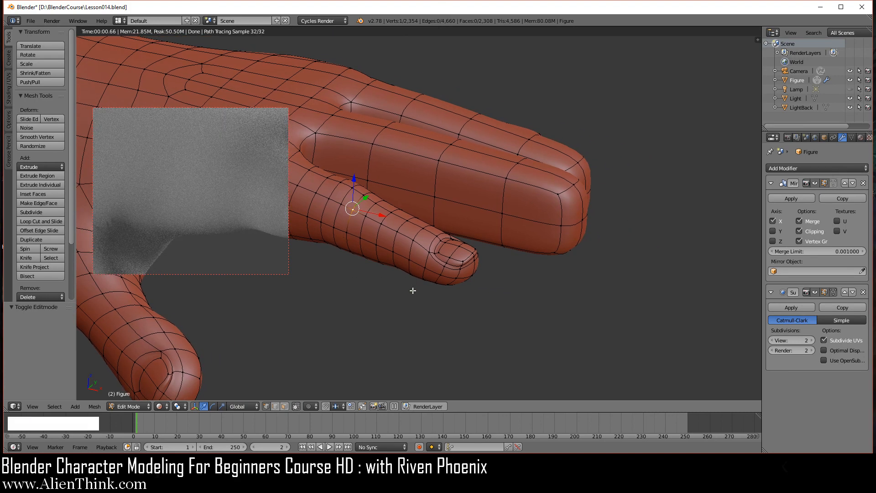
# Step: Clear the render border around the hand and set the viewport shading to Solid
pyautogui.press('ctrl')
pyautogui.hotkey('ctrl', 'alt', 'b')
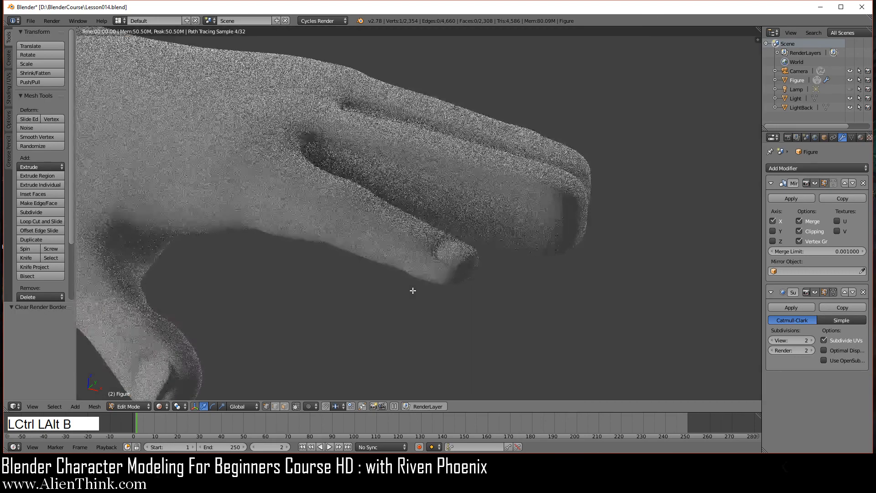
pyautogui.click(163, 406)
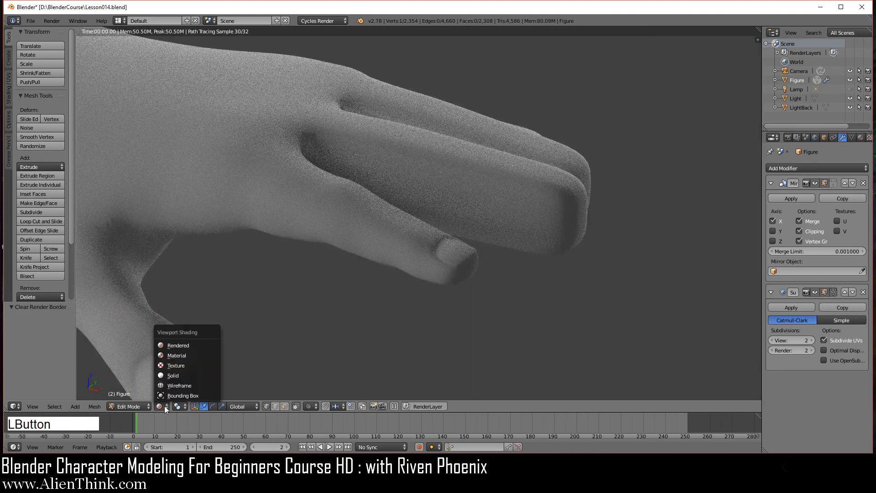
pyautogui.click(173, 377)
# Step: Return the figure to Object Mode and select it, with the hand and its fingers in view
pyautogui.scroll(-4, 456, 282)
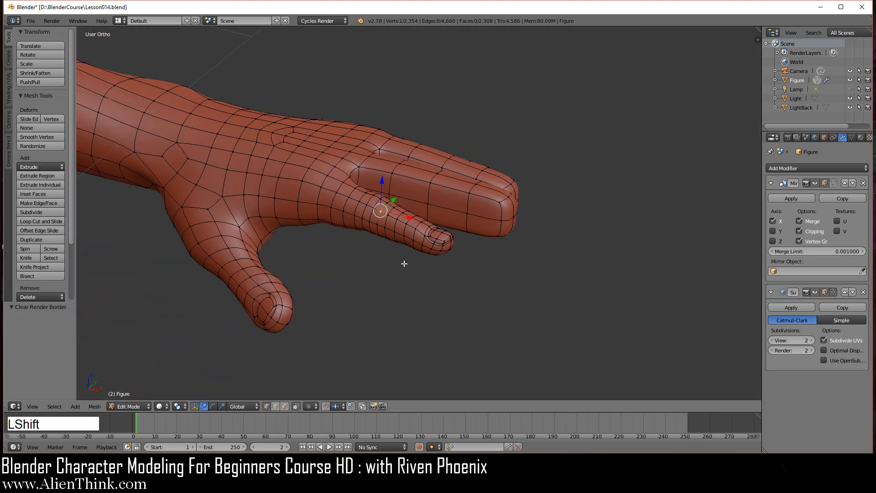
pyautogui.keyDown('shift'); pyautogui.moveTo(403, 262); pyautogui.dragTo(383, 182, button='middle'); pyautogui.keyUp('shift')
pyautogui.press('Tab')
pyautogui.scroll(2, 379, 209)
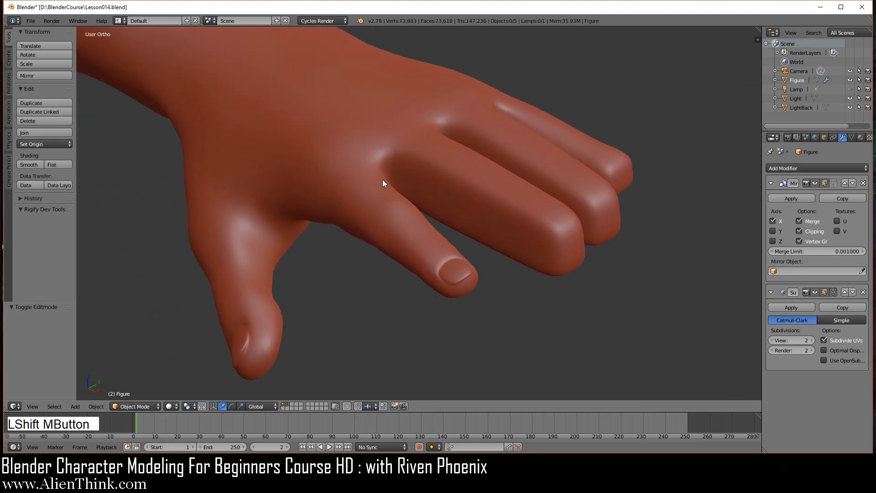
pyautogui.rightClick(383, 182)
pyautogui.moveTo(574, 291); pyautogui.dragTo(548, 287, button='middle')
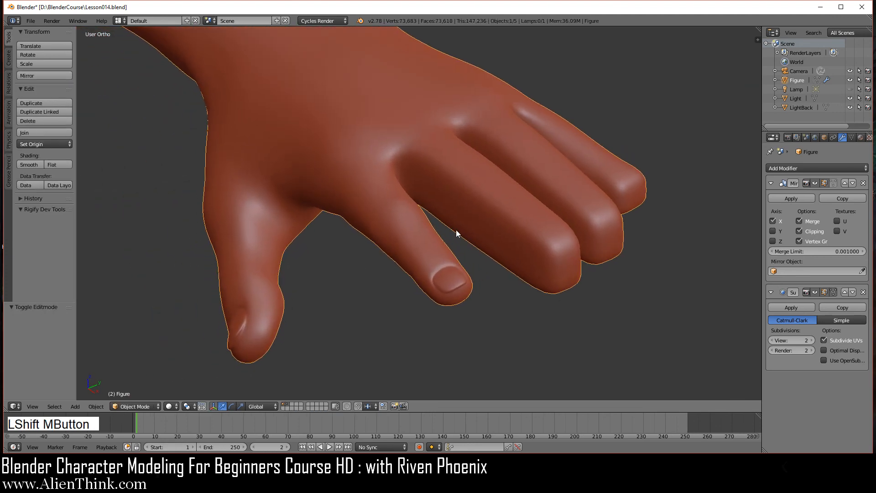
# Step: Save the current Blender file under its existing name
pyautogui.click(36, 21)
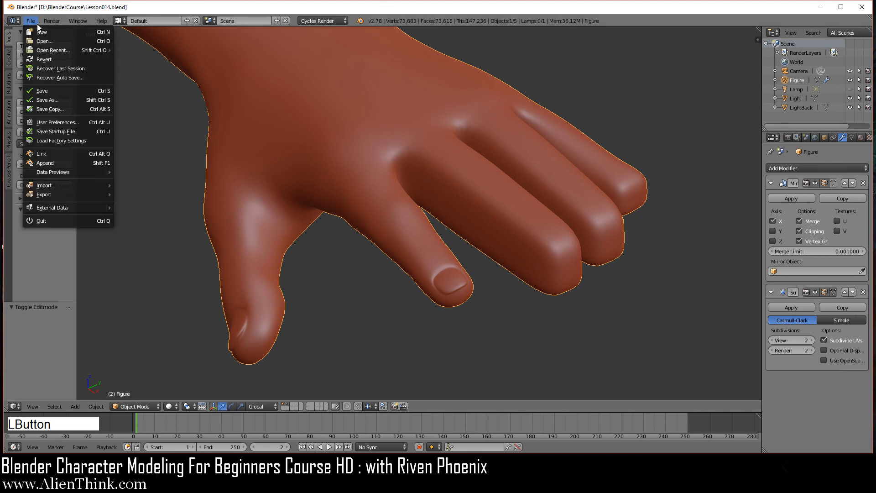
pyautogui.click(54, 91)
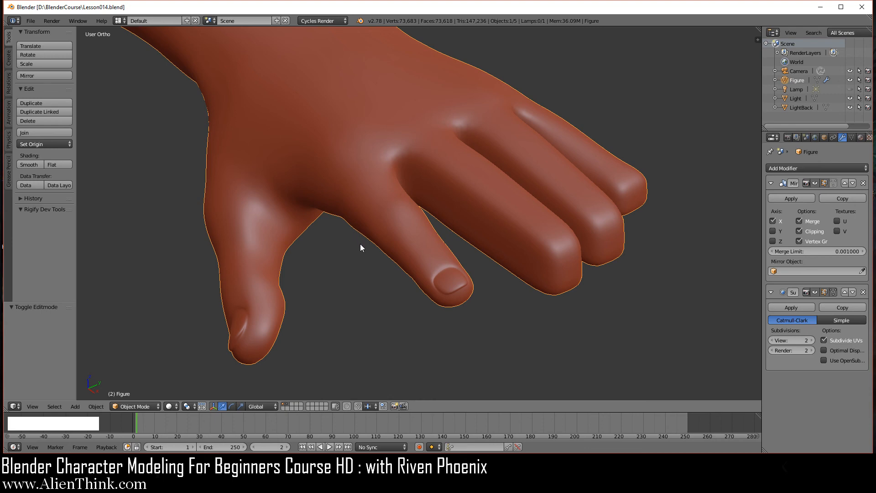